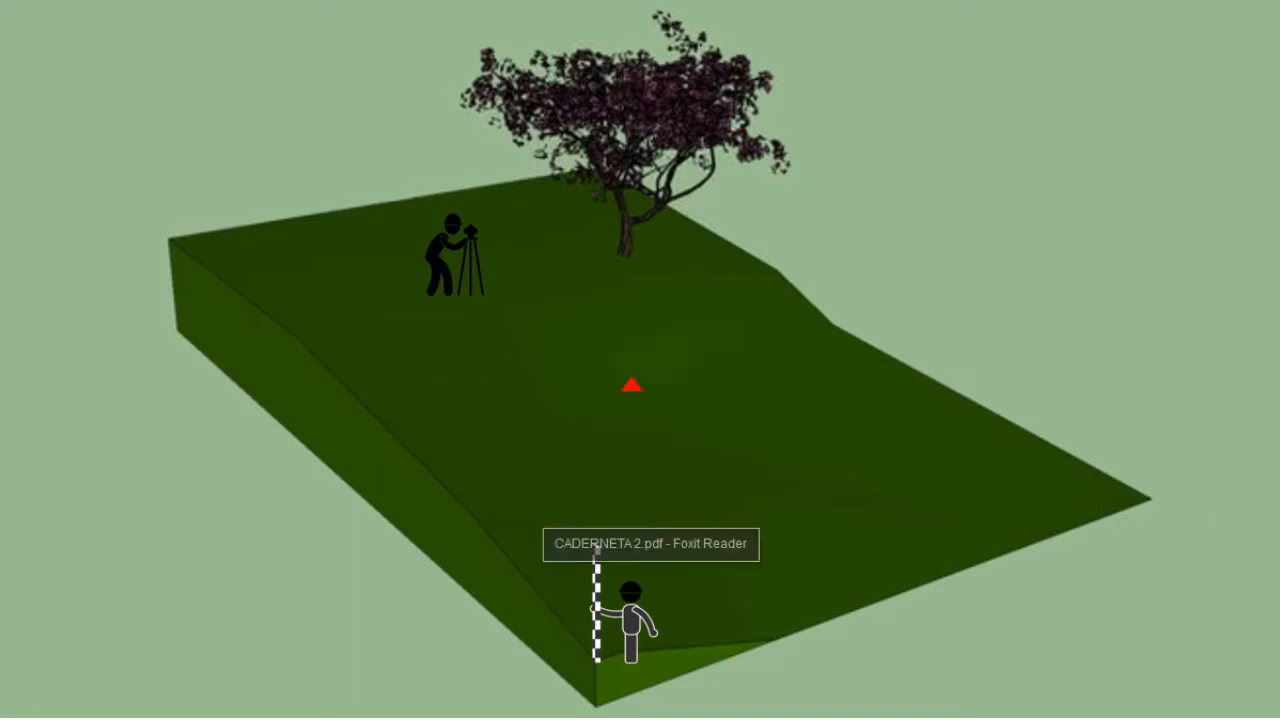
# Switch to CADERNETA 2.pdf in Foxit Reader and examine the formulas, readings and COTA values of points RN to 12
pyautogui.hotkey('alt', 'Tab')
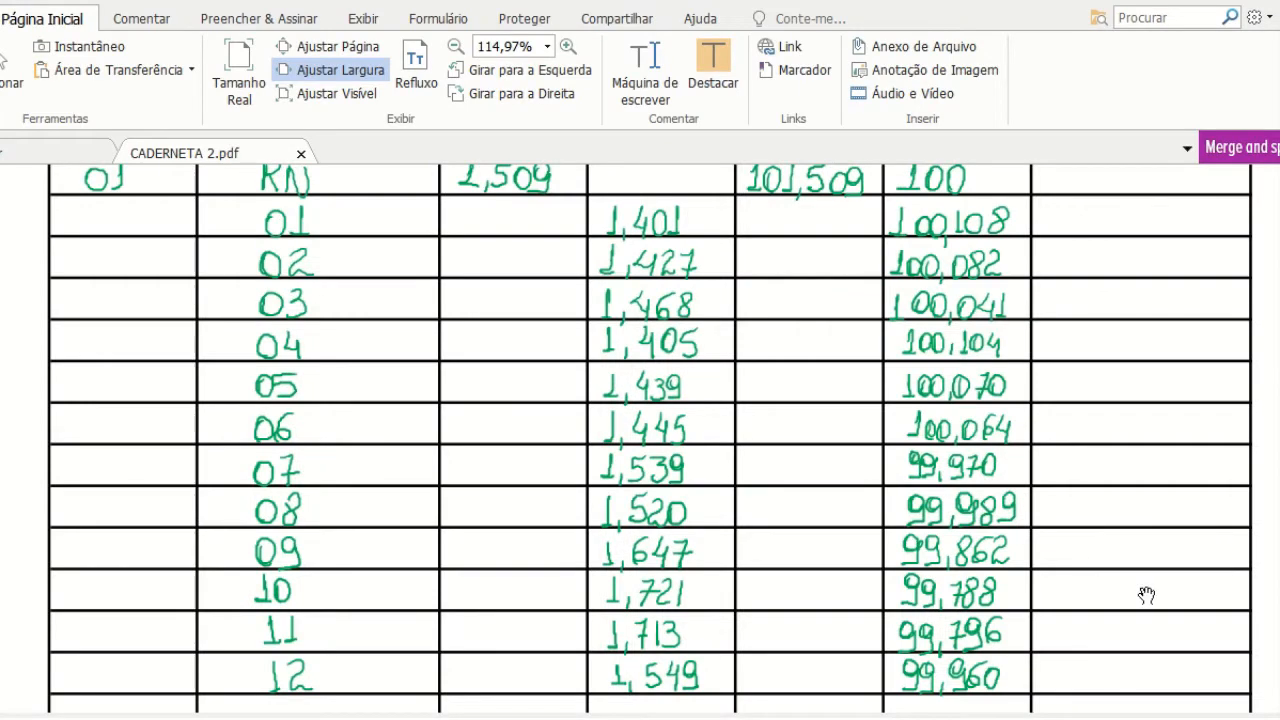
pyautogui.scroll(-1, 806, 376)
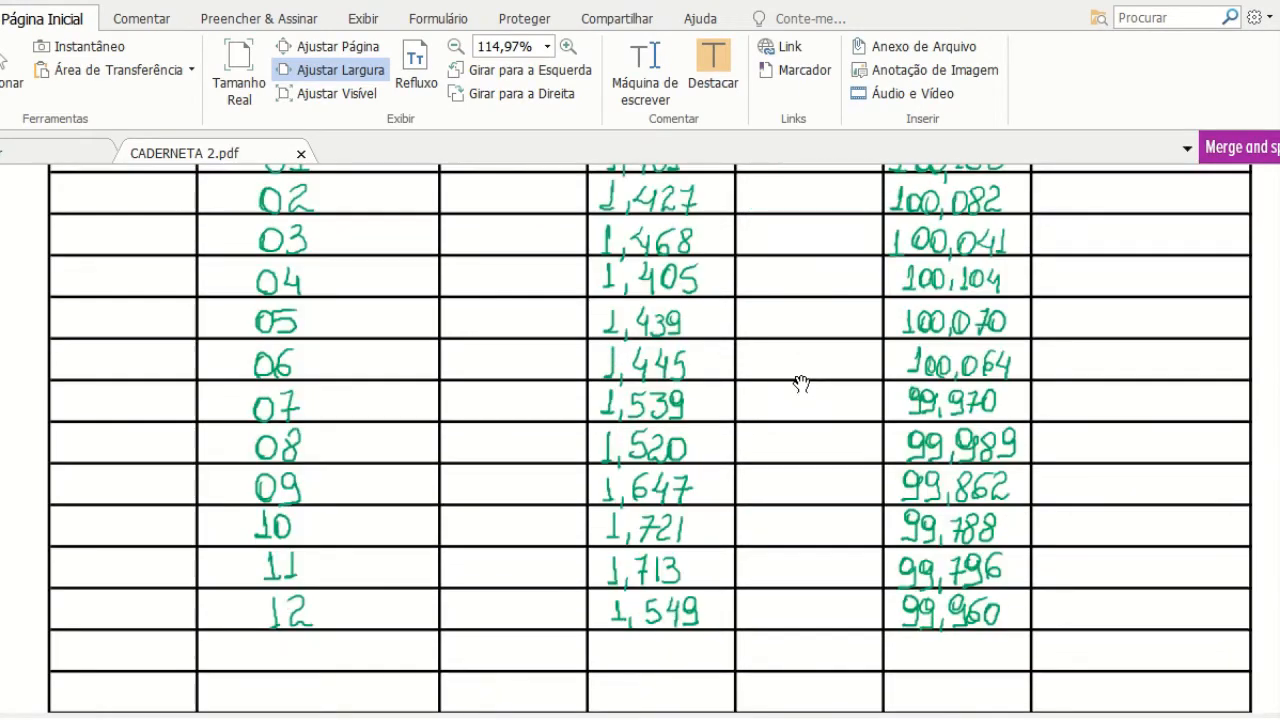
pyautogui.scroll(5, 803, 383)
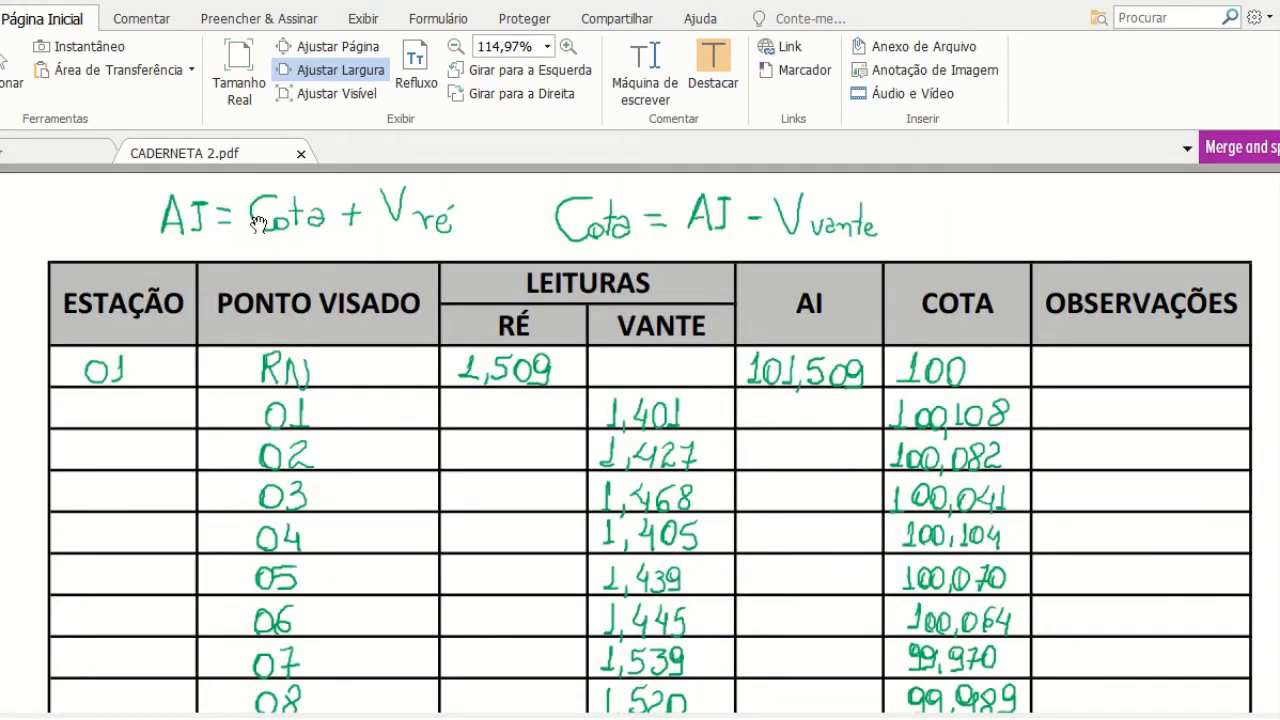
pyautogui.scroll(-1, 580, 295)
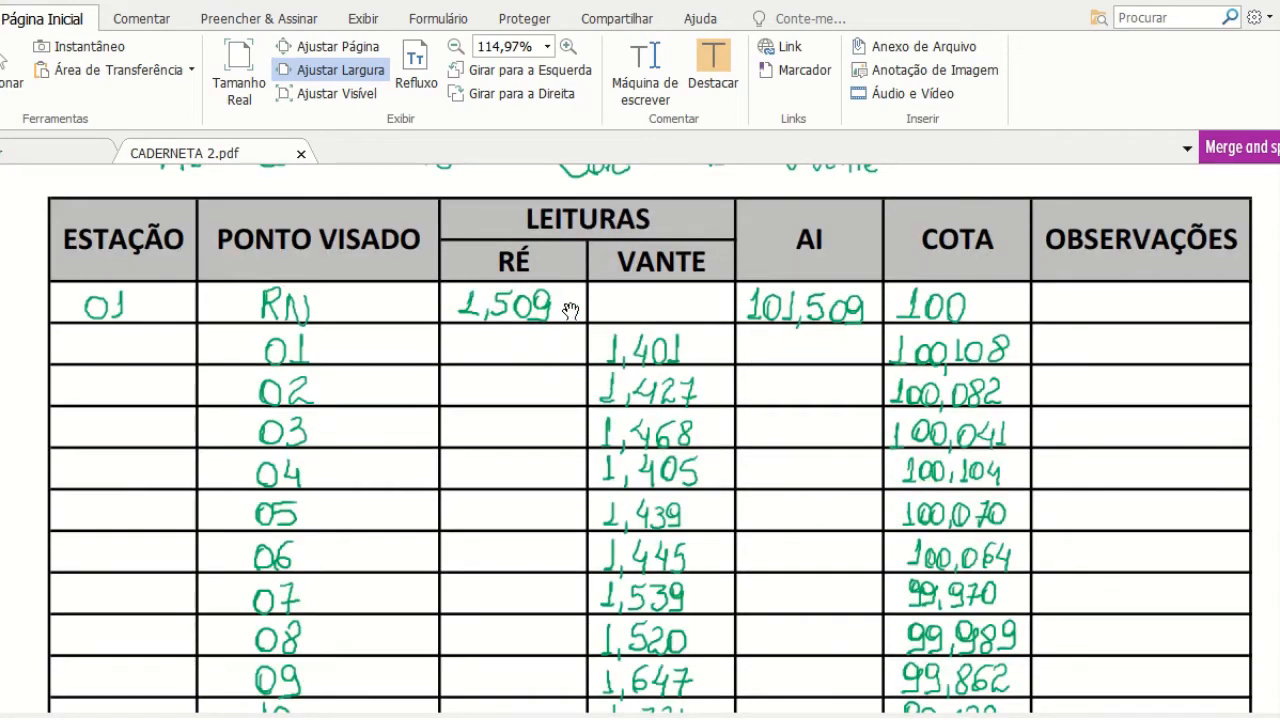
pyautogui.scroll(-2, 648, 374)
pyautogui.scroll(2, 772, 697)
pyautogui.scroll(-1, 1006, 249)
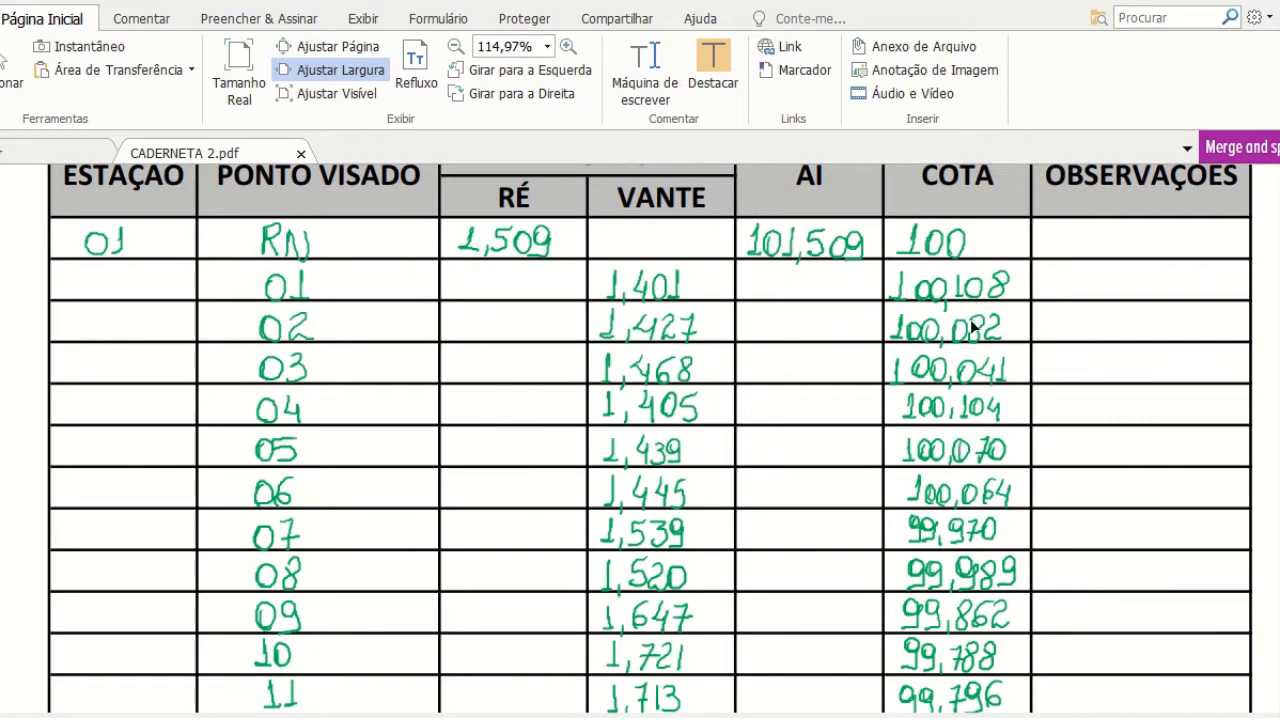
pyautogui.scroll(-2, 976, 380)
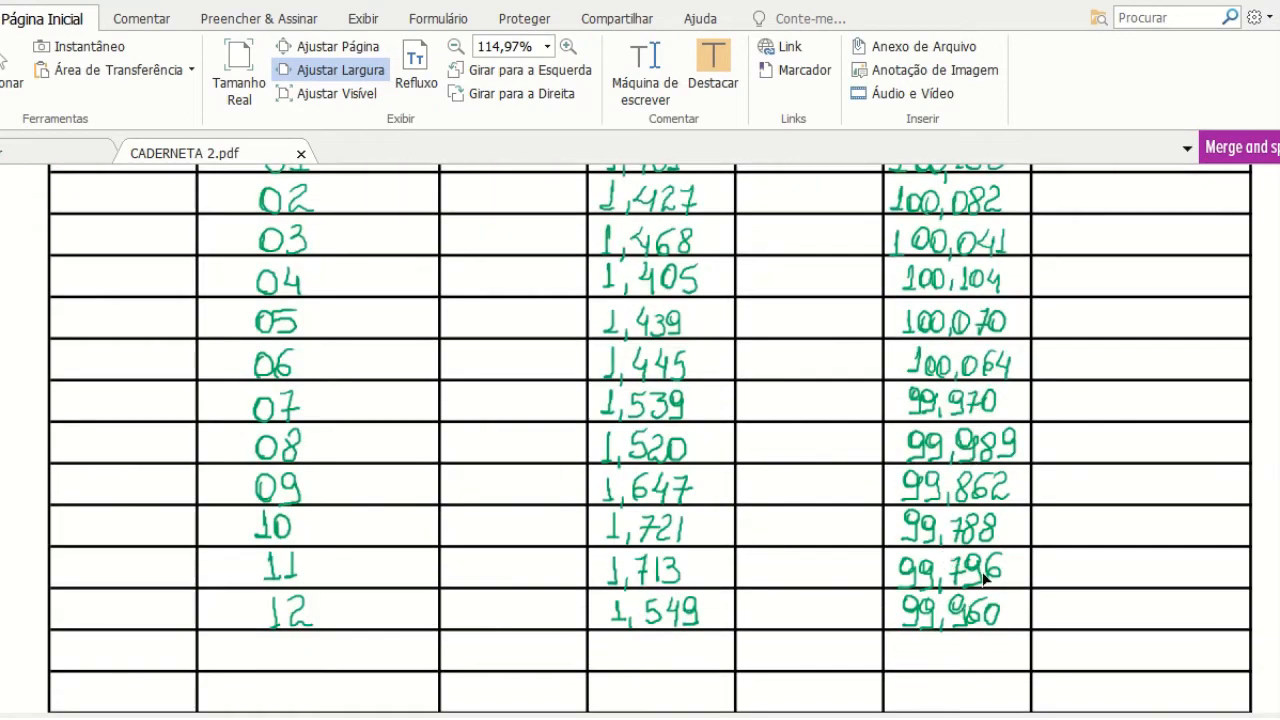
pyautogui.scroll(4, 983, 580)
pyautogui.scroll(-3, 945, 440)
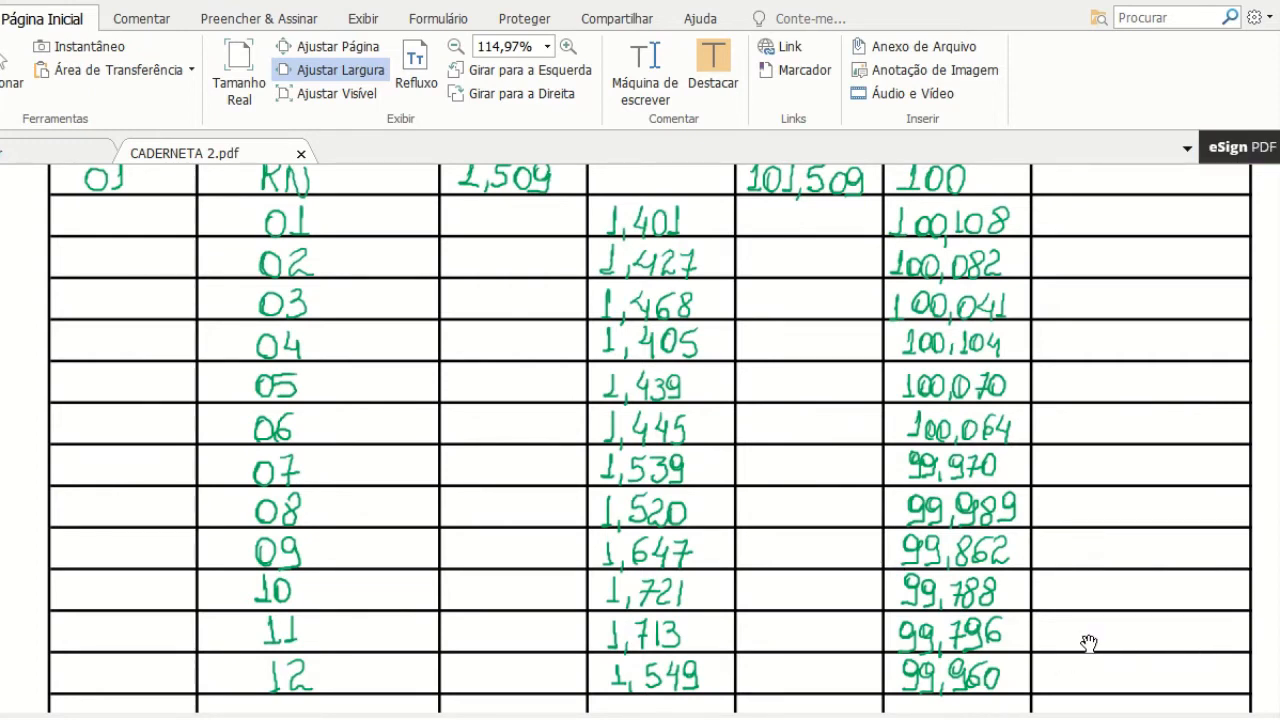
pyautogui.scroll(1, 1088, 643)
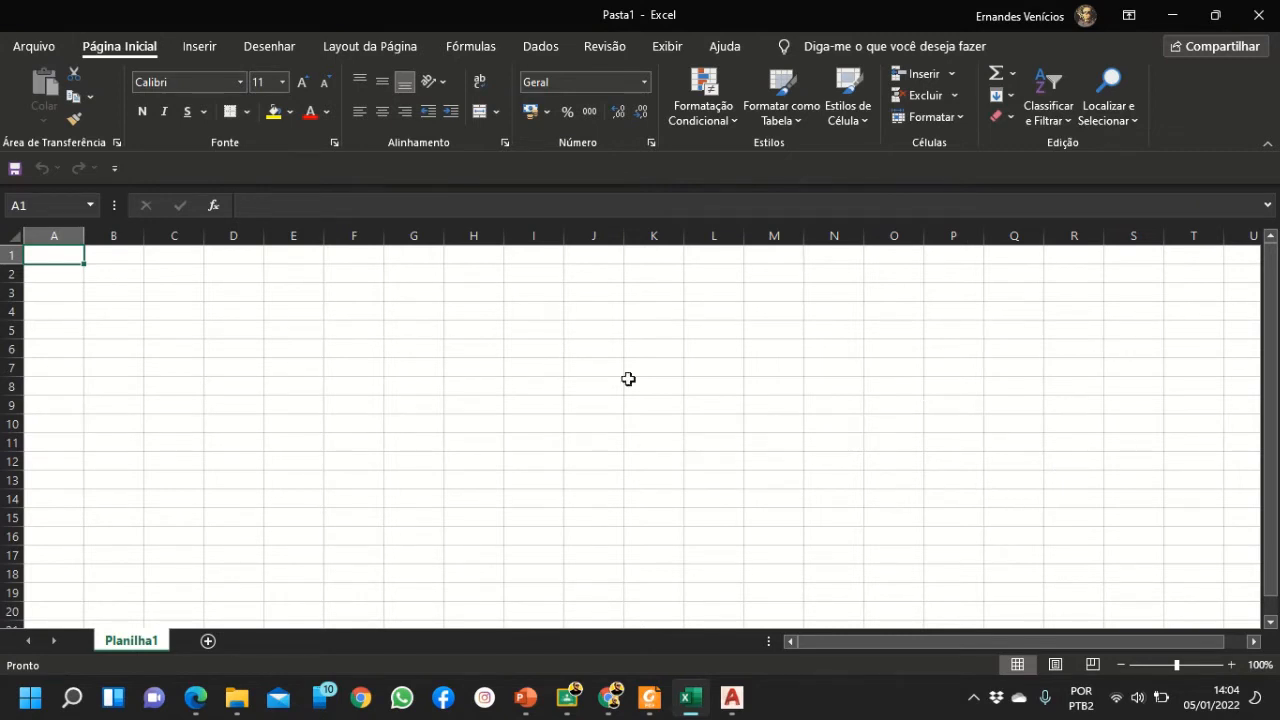
# Enter the column headers Nome, X, Y and Z in cells A1 to D1 of the blank Excel sheet
pyautogui.moveTo(43, 257)
pyautogui.mouseDown()
pyautogui.moveTo(56, 593)
pyautogui.moveTo(63, 254)
pyautogui.moveTo(72, 576)
pyautogui.mouseUp()
pyautogui.click(60, 250)
pyautogui.write('Nome')
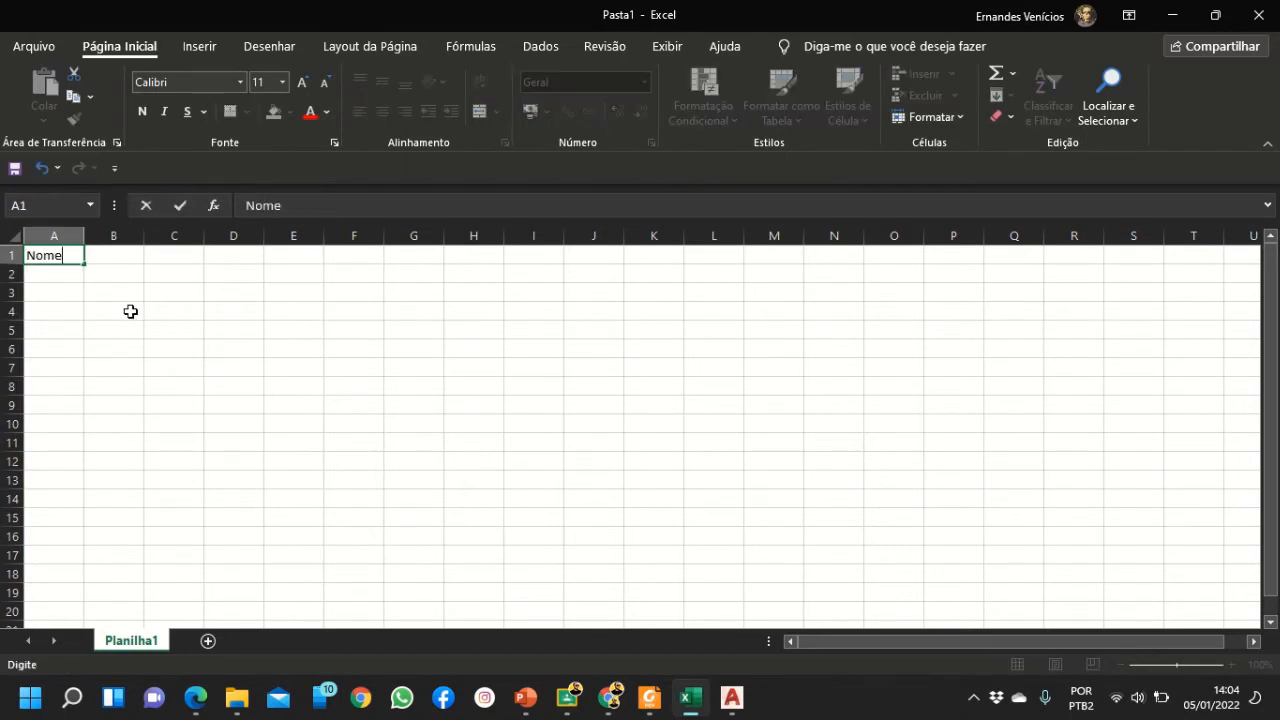
pyautogui.press('Tab')
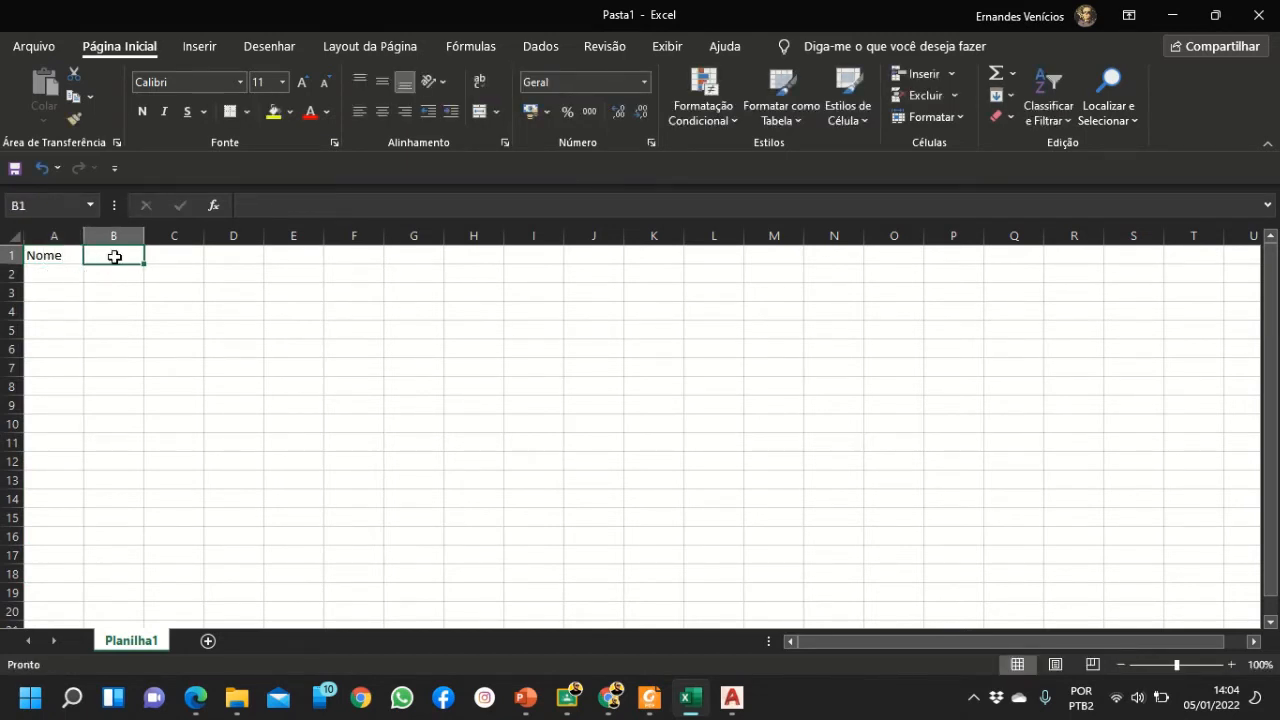
pyautogui.moveTo(114, 254)
pyautogui.mouseDown()
pyautogui.moveTo(117, 586)
pyautogui.moveTo(122, 258)
pyautogui.mouseUp()
pyautogui.write('X')
pyautogui.click(190, 437)
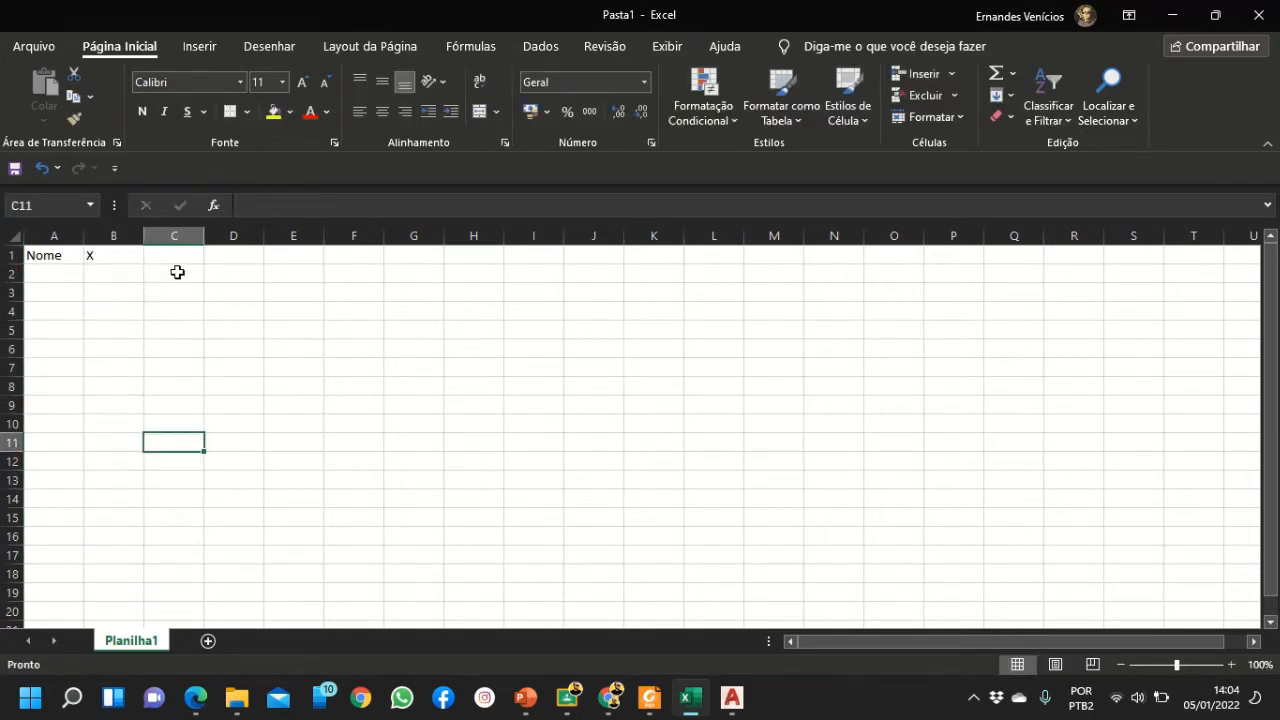
pyautogui.moveTo(171, 257)
pyautogui.mouseDown()
pyautogui.moveTo(197, 603)
pyautogui.moveTo(186, 251)
pyautogui.moveTo(194, 263)
pyautogui.mouseUp()
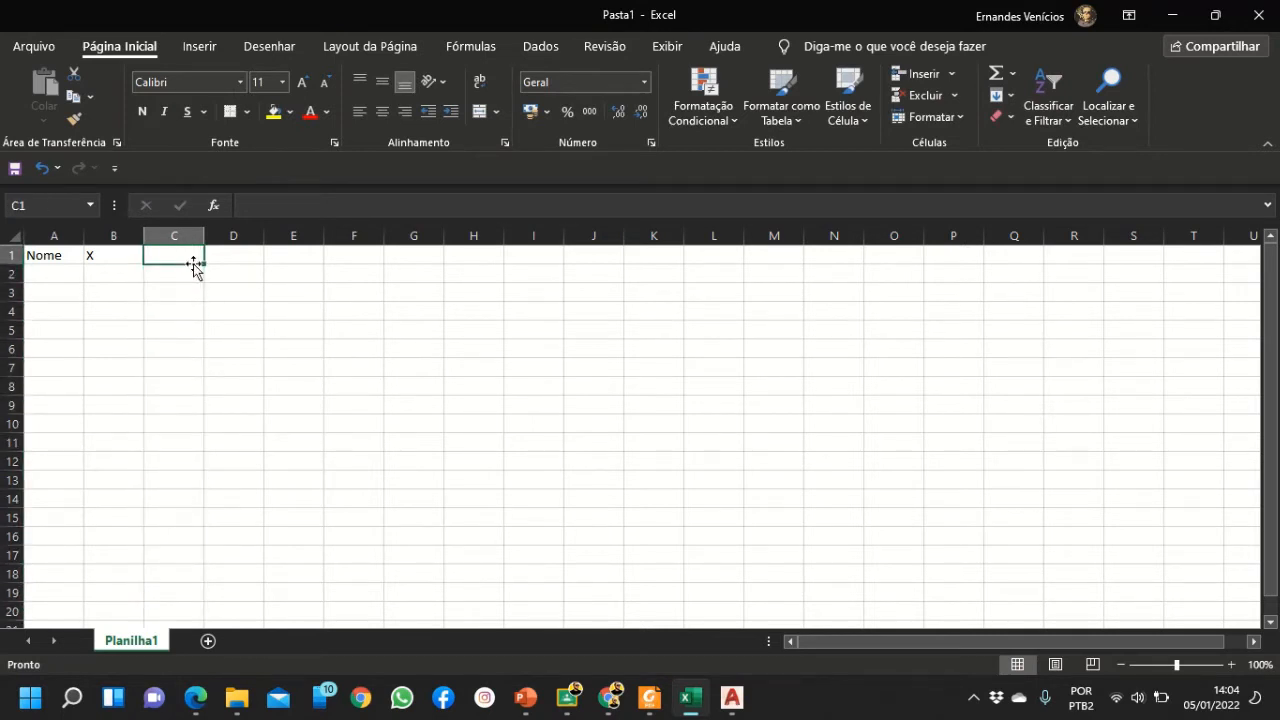
pyautogui.write('Y')
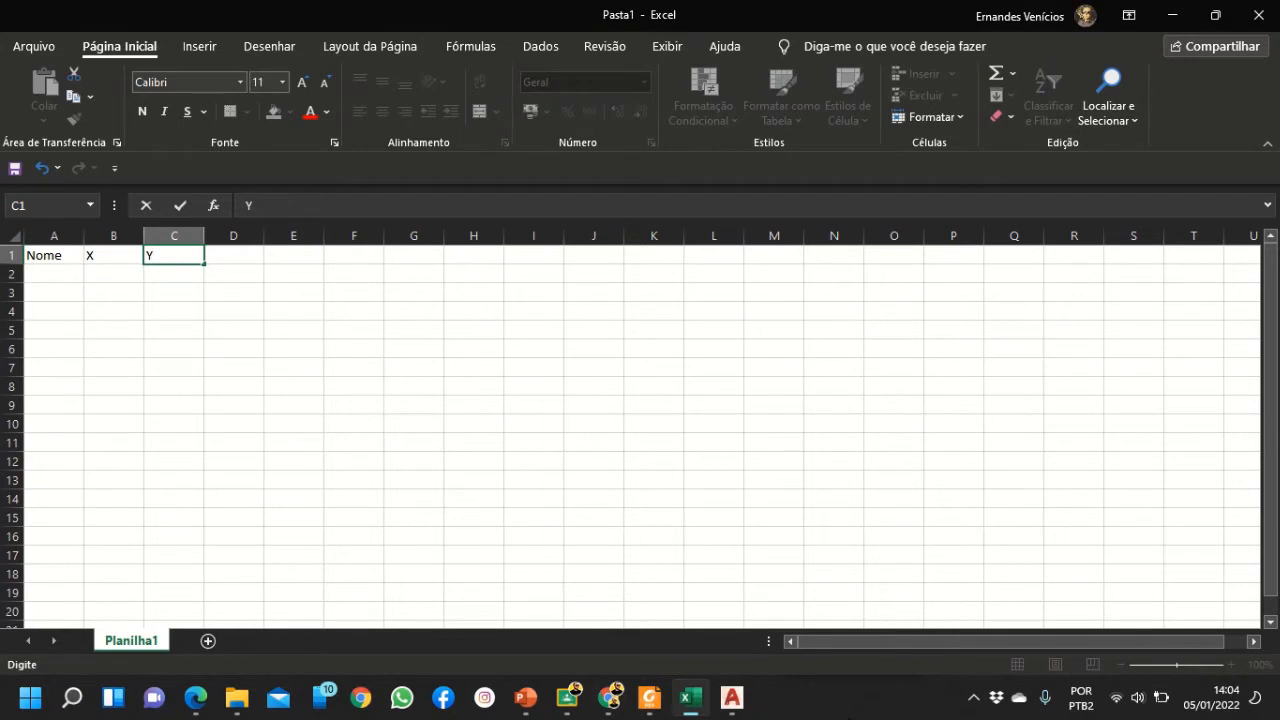
pyautogui.press('Tab')
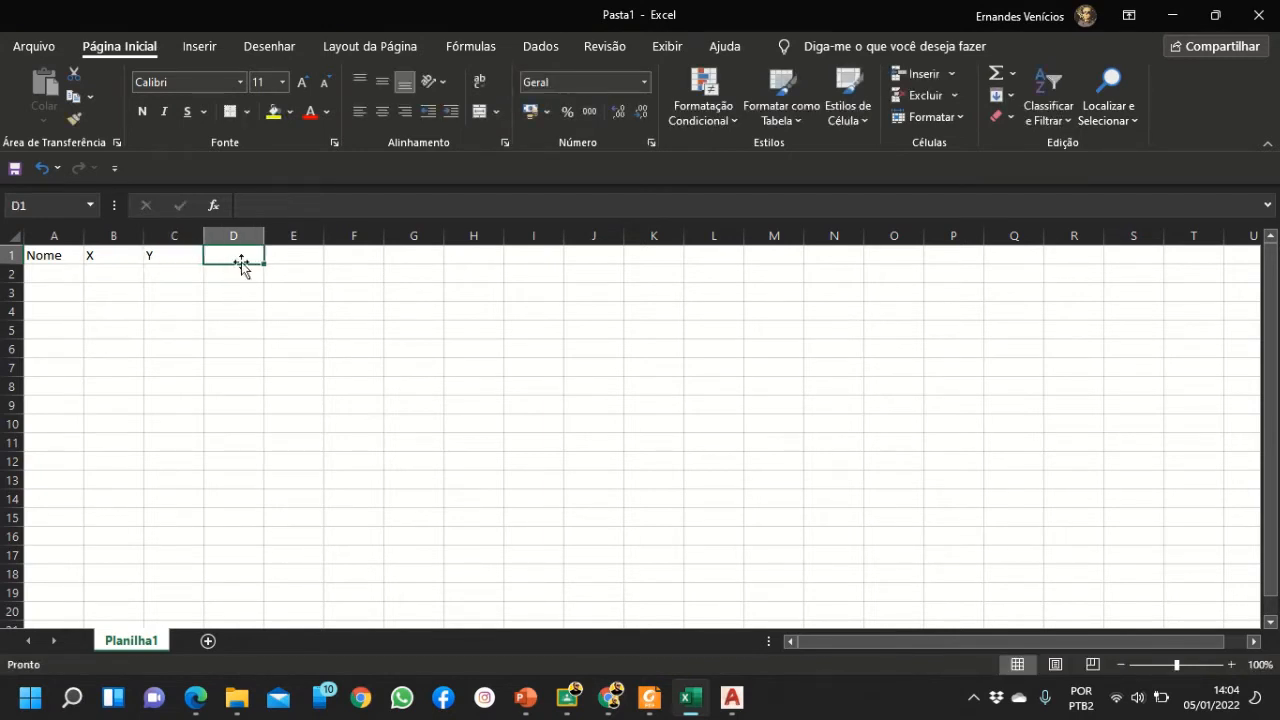
pyautogui.moveTo(240, 262)
pyautogui.mouseDown()
pyautogui.moveTo(257, 349)
pyautogui.moveTo(254, 600)
pyautogui.moveTo(246, 258)
pyautogui.mouseUp()
pyautogui.write('Z')
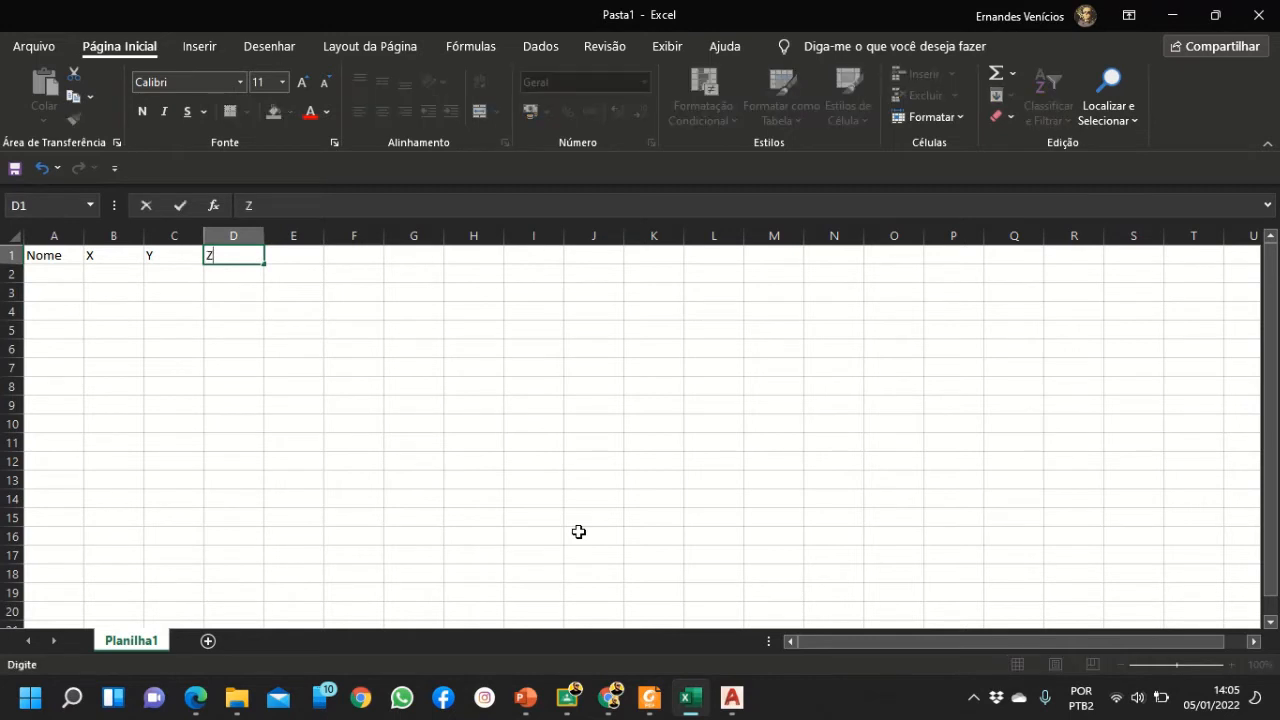
pyautogui.click(640, 424)
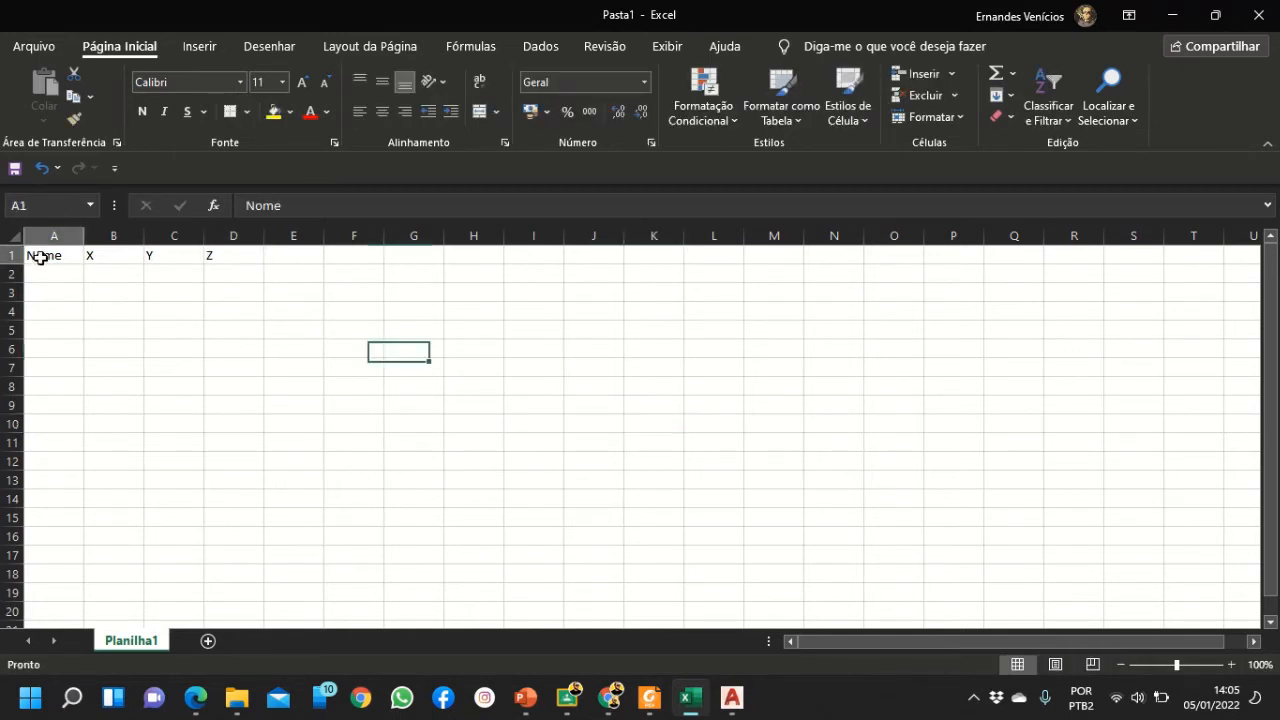
# Centre the header texts in cells A1 to D1 horizontally
pyautogui.moveTo(37, 254); pyautogui.dragTo(209, 257)
pyautogui.click(382, 110)
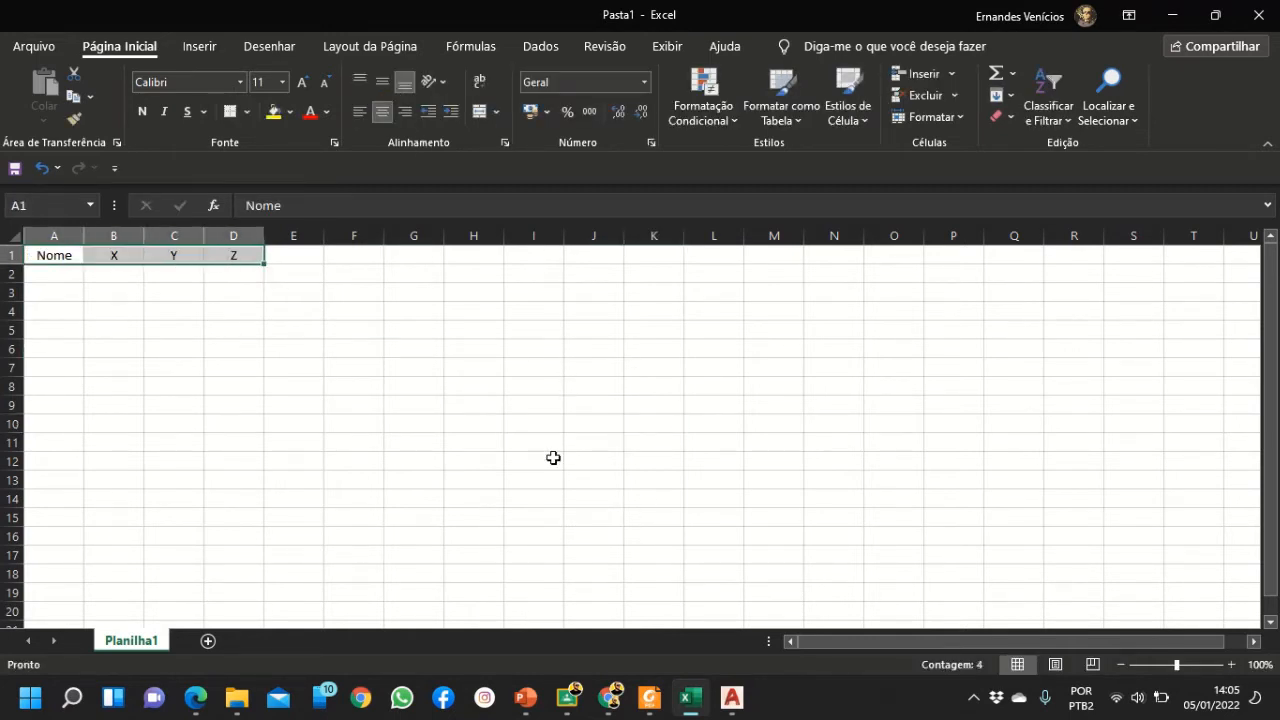
pyautogui.click(551, 459)
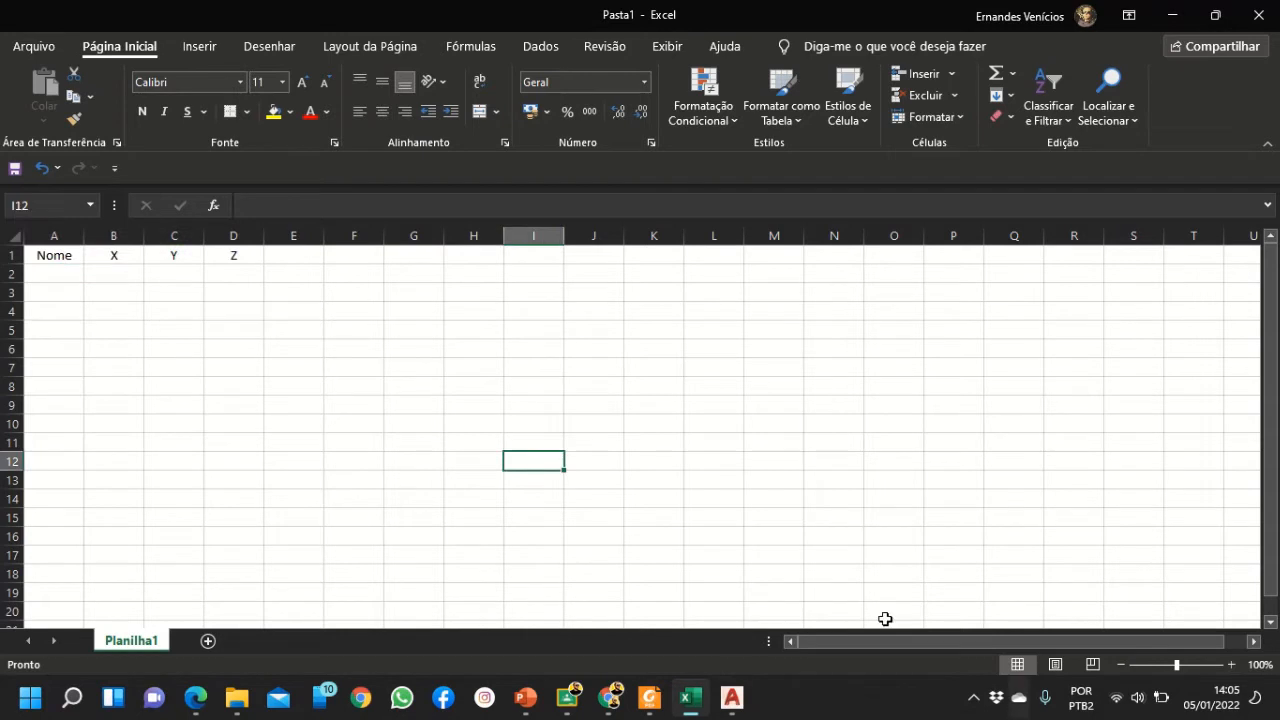
# Switch to the PowerPoint slideshow, examine the numbered grid points on the contour plan, and return to the Excel sheet
pyautogui.click(59, 274)
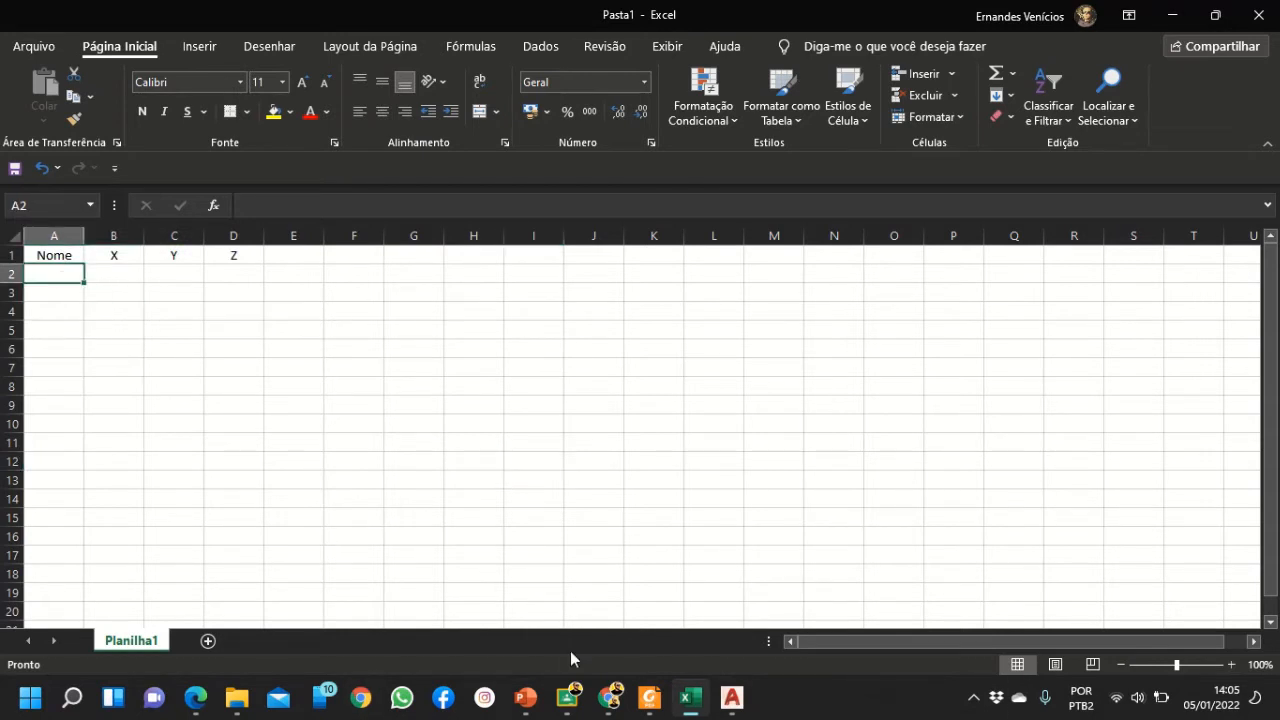
pyautogui.click(534, 712)
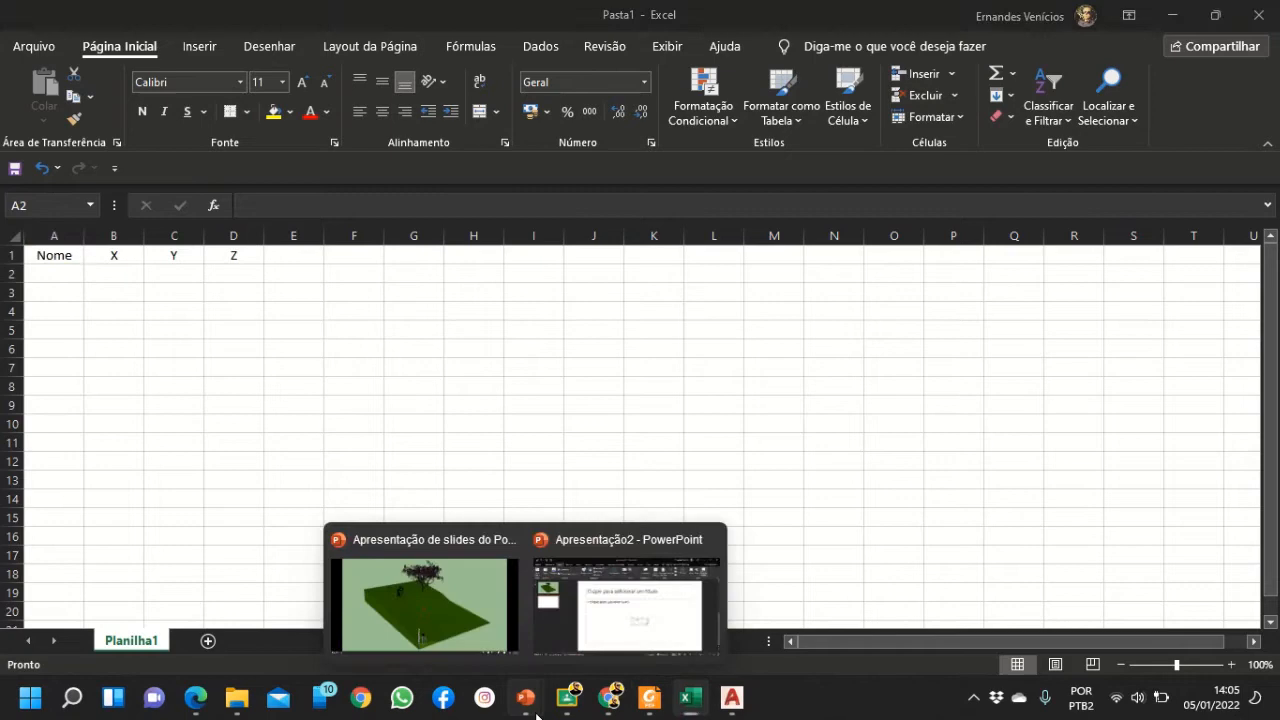
pyautogui.click(462, 622)
pyautogui.click(706, 541)
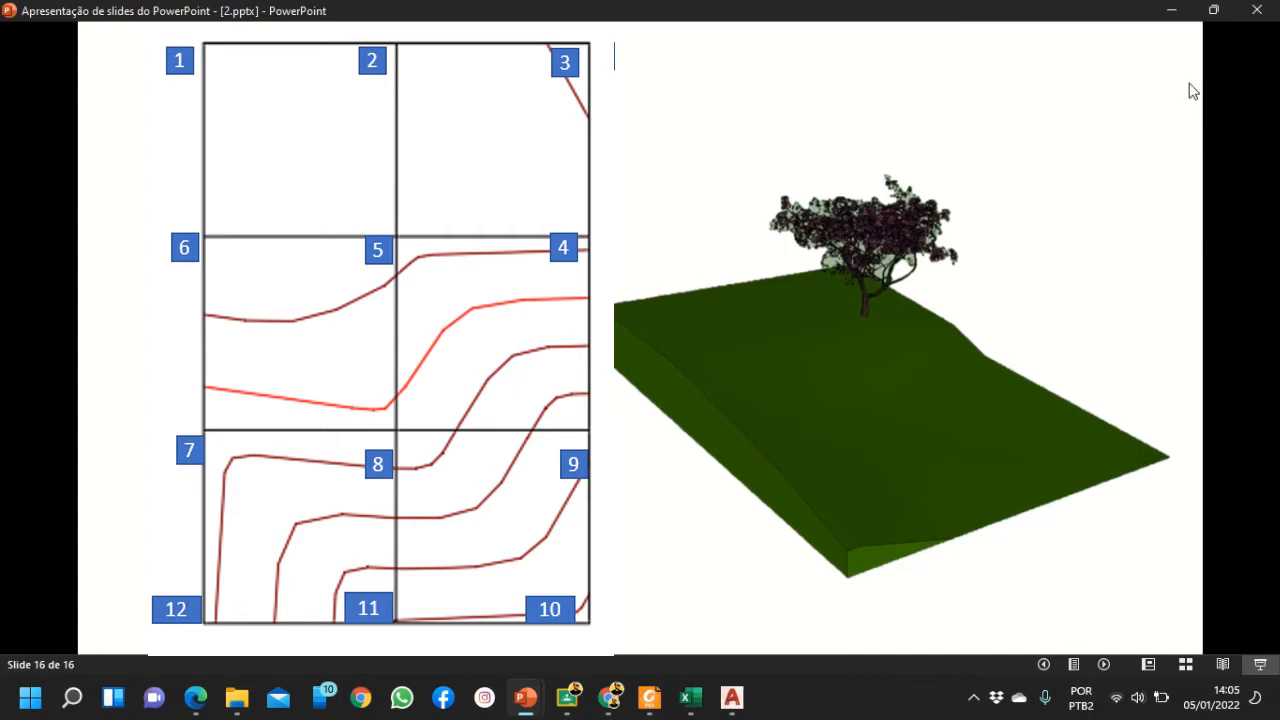
pyautogui.click(1168, 14)
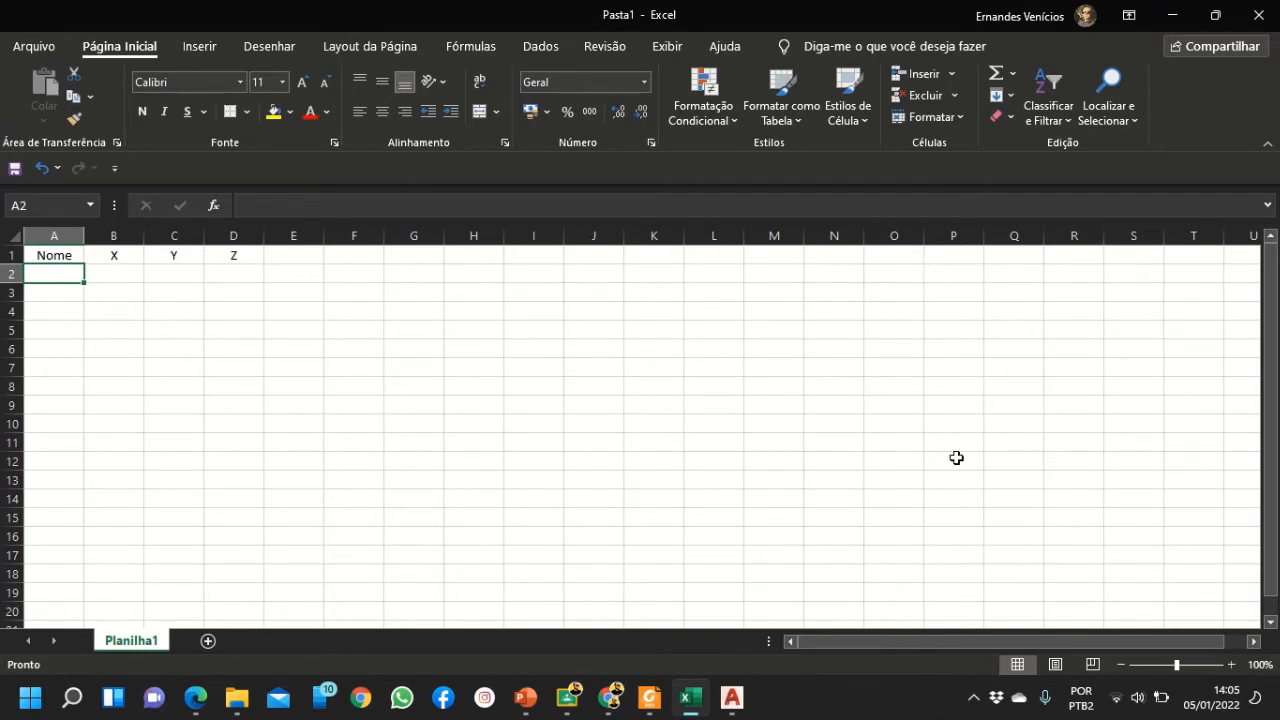
# Number the points 1 to 12 in cells A2 to A13 by entering 1 and 2 and extending the series
pyautogui.write('1')
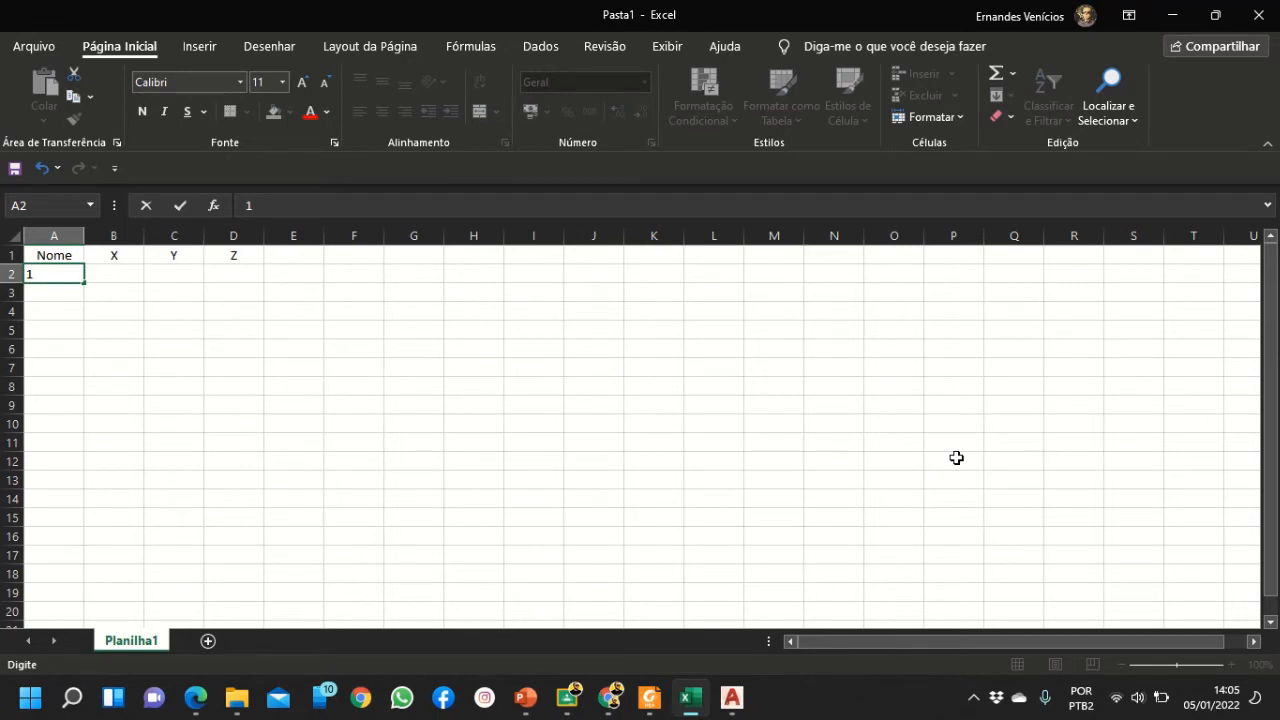
pyautogui.press('Return')
pyautogui.write('2')
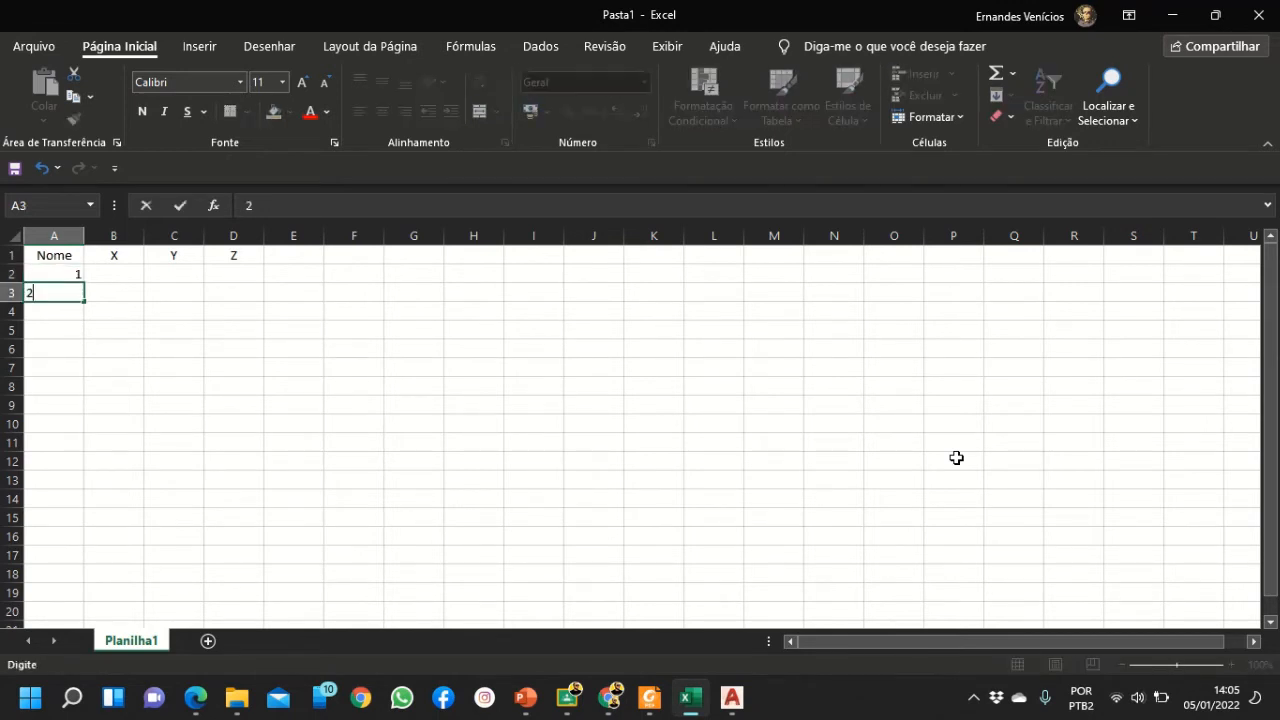
pyautogui.press('Return')
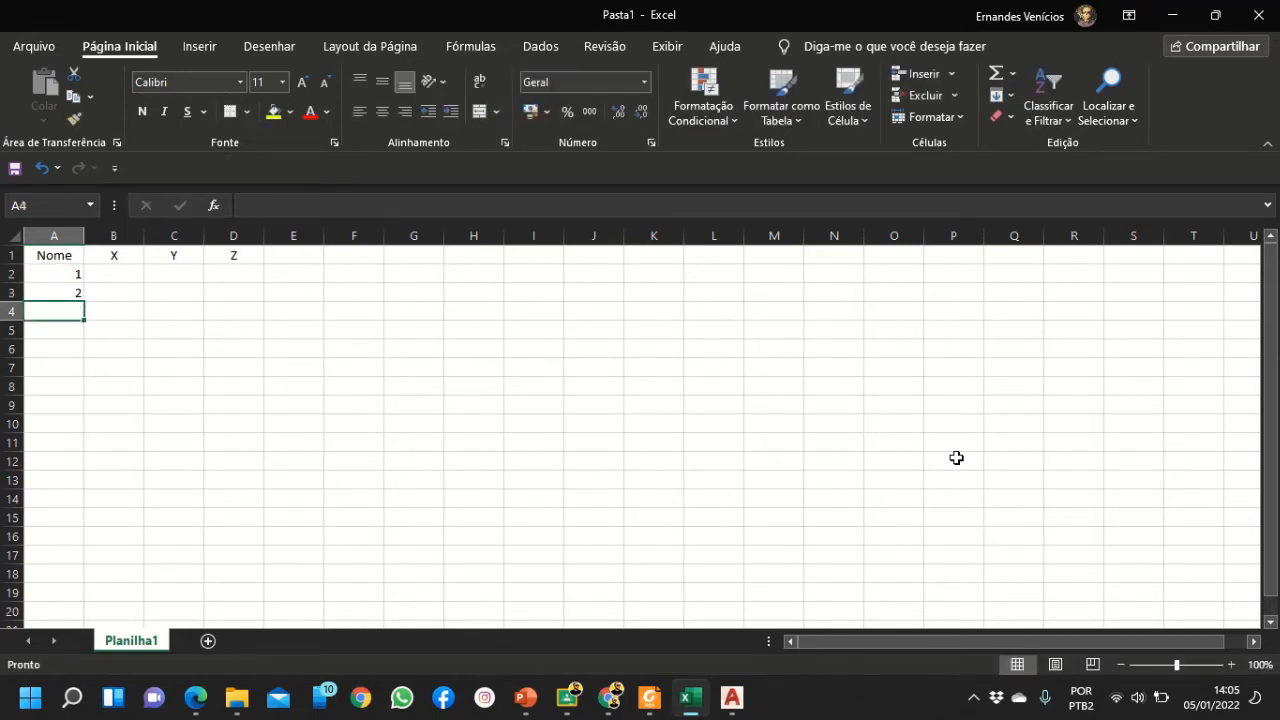
pyautogui.click(58, 275)
pyautogui.moveTo(58, 275); pyautogui.dragTo(57, 293)
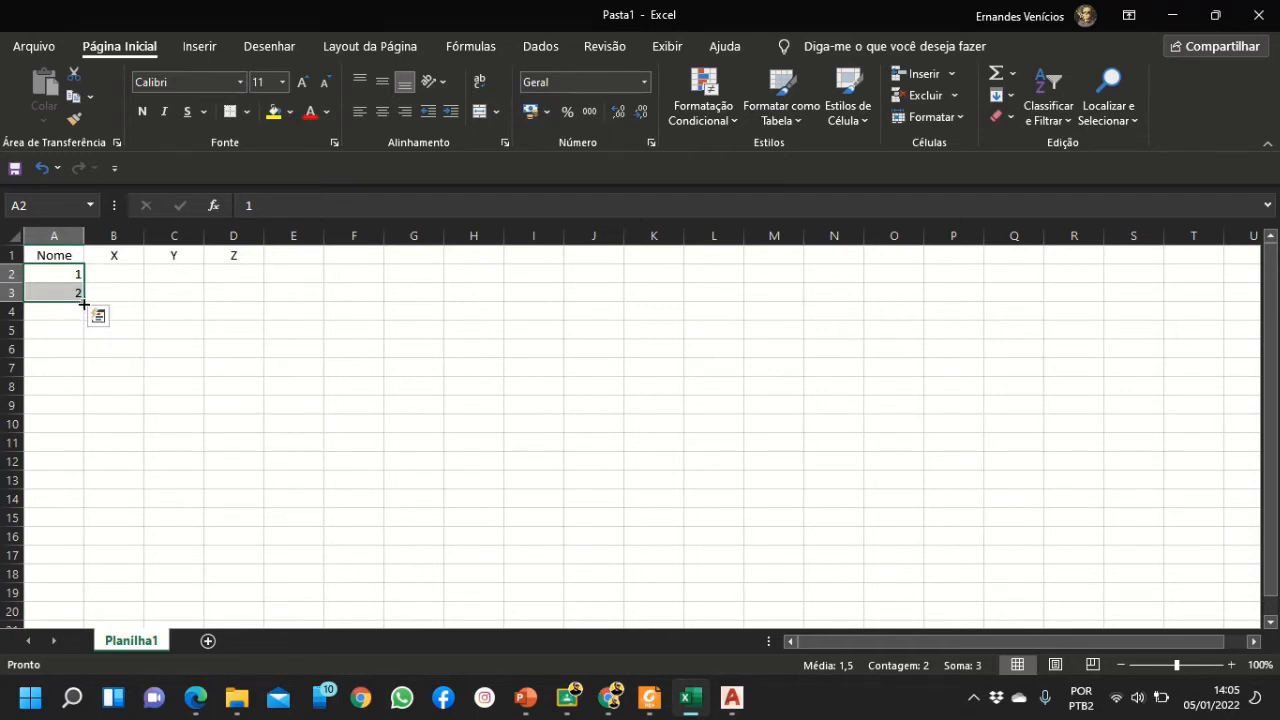
pyautogui.moveTo(84, 302); pyautogui.dragTo(75, 484)
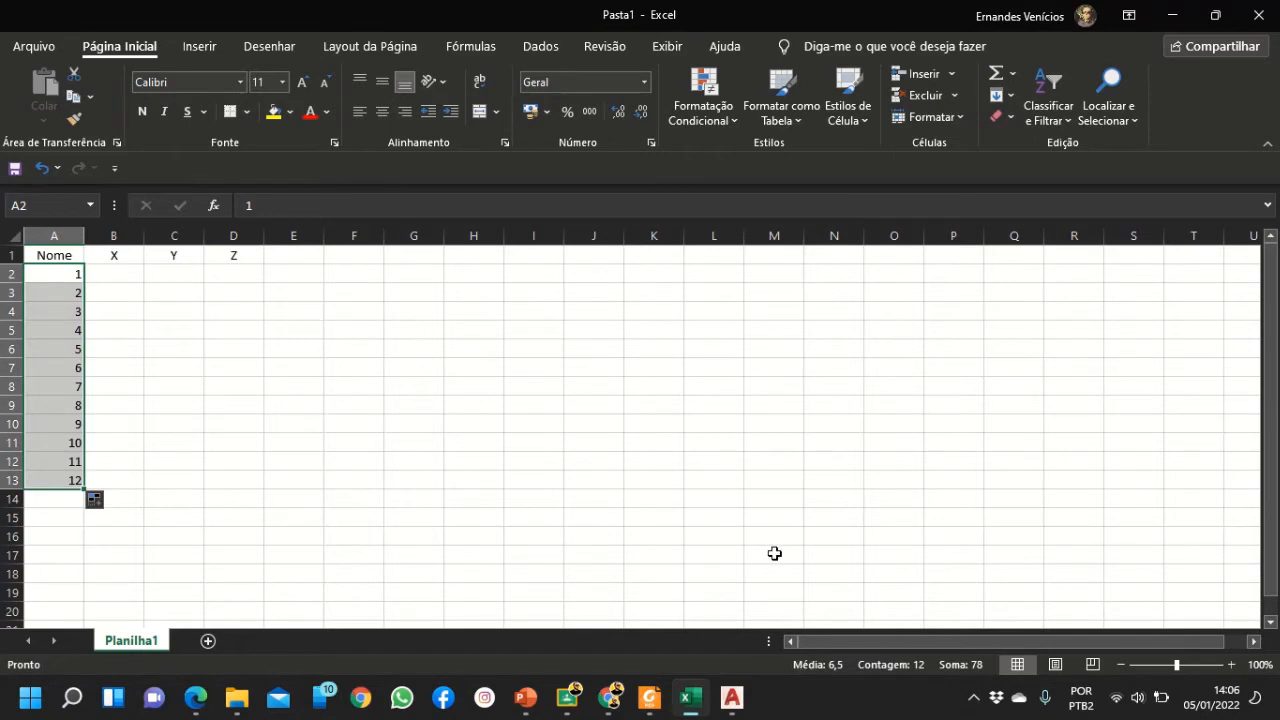
pyautogui.click(680, 408)
# Arrange the Excel sheet side by side with CADERNETA 2.pdf in Foxit Reader, enlarging the notebook's COTA column for reading
pyautogui.click(240, 274)
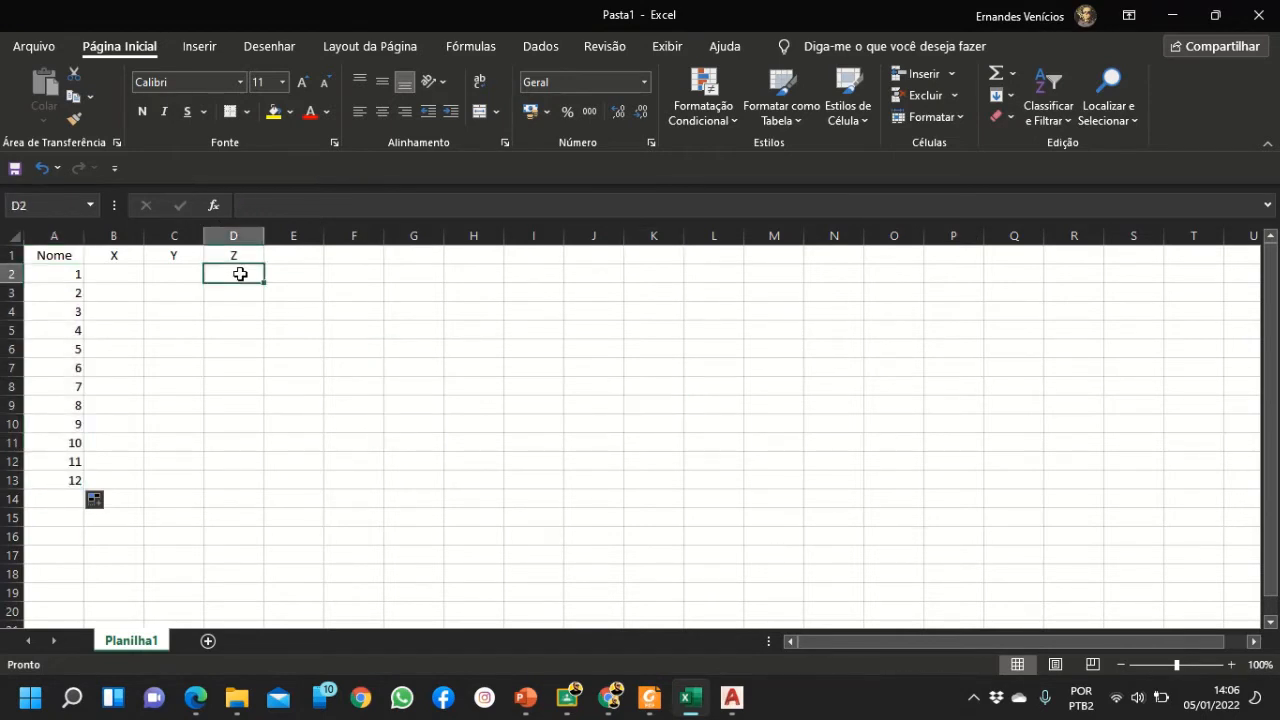
pyautogui.moveTo(240, 274); pyautogui.dragTo(226, 500)
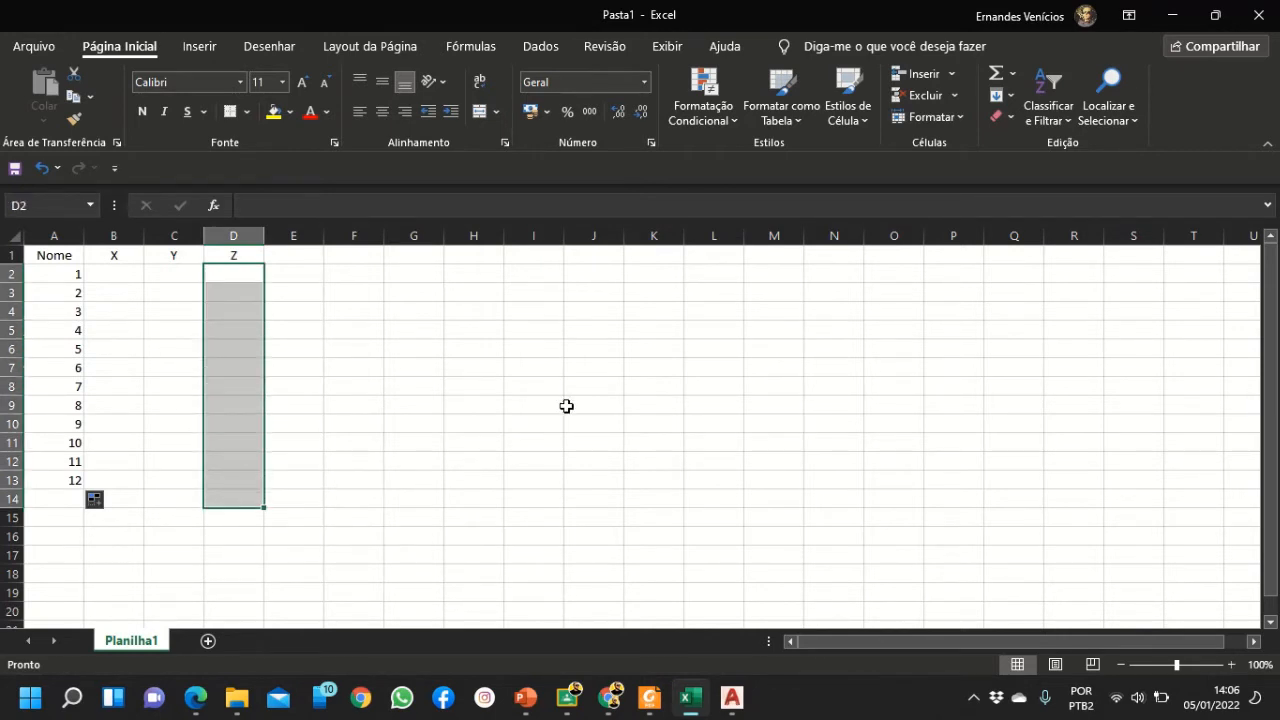
pyautogui.moveTo(546, 20)
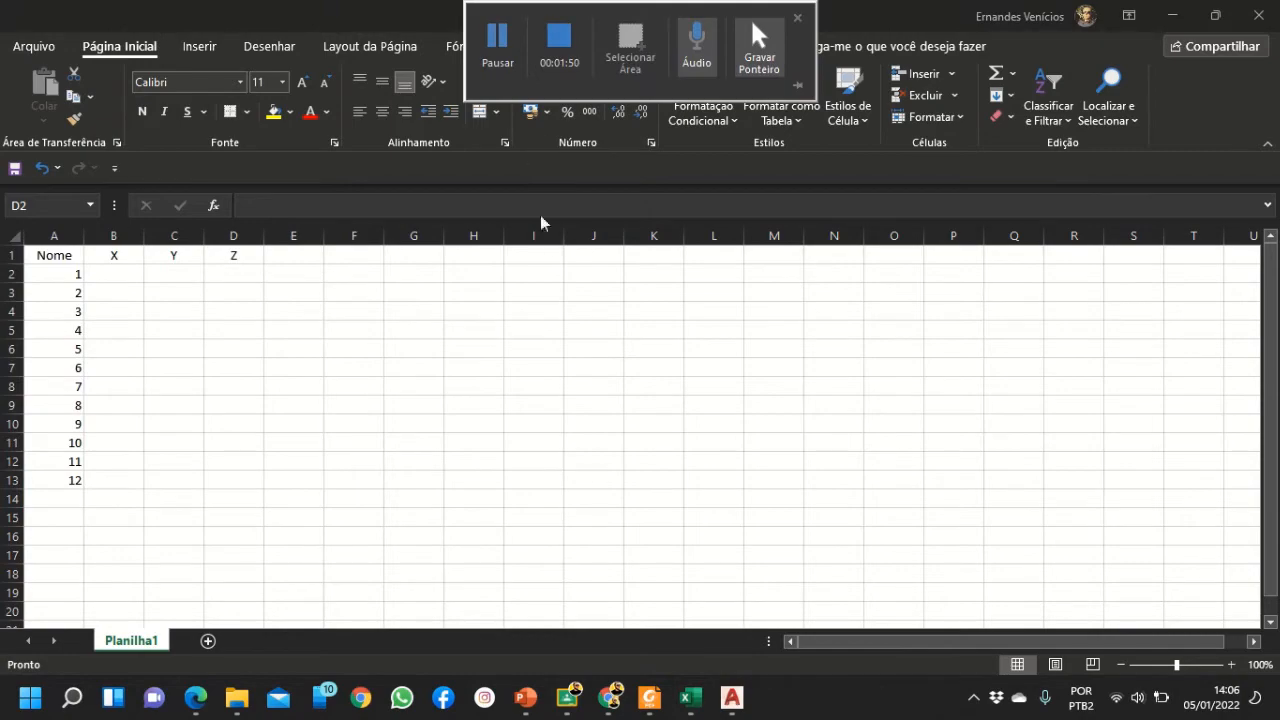
pyautogui.click(309, 14)
pyautogui.moveTo(312, 17); pyautogui.dragTo(1278, 400)
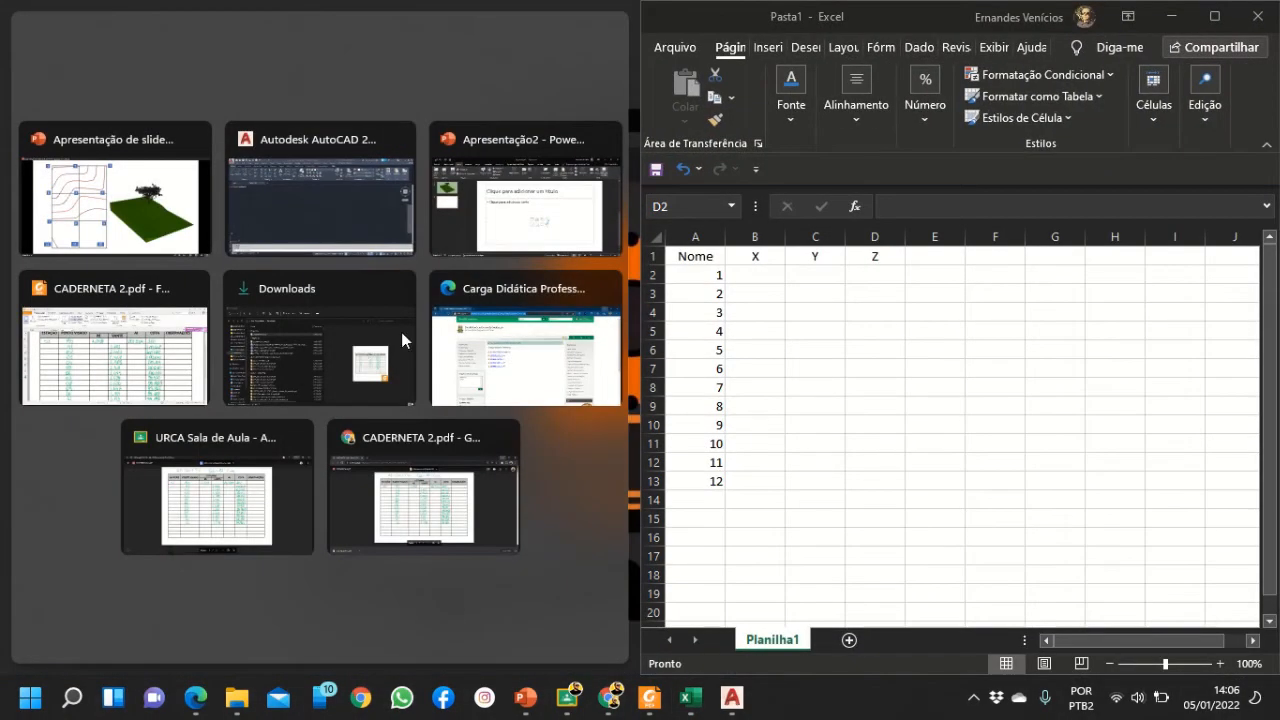
pyautogui.click(28, 348)
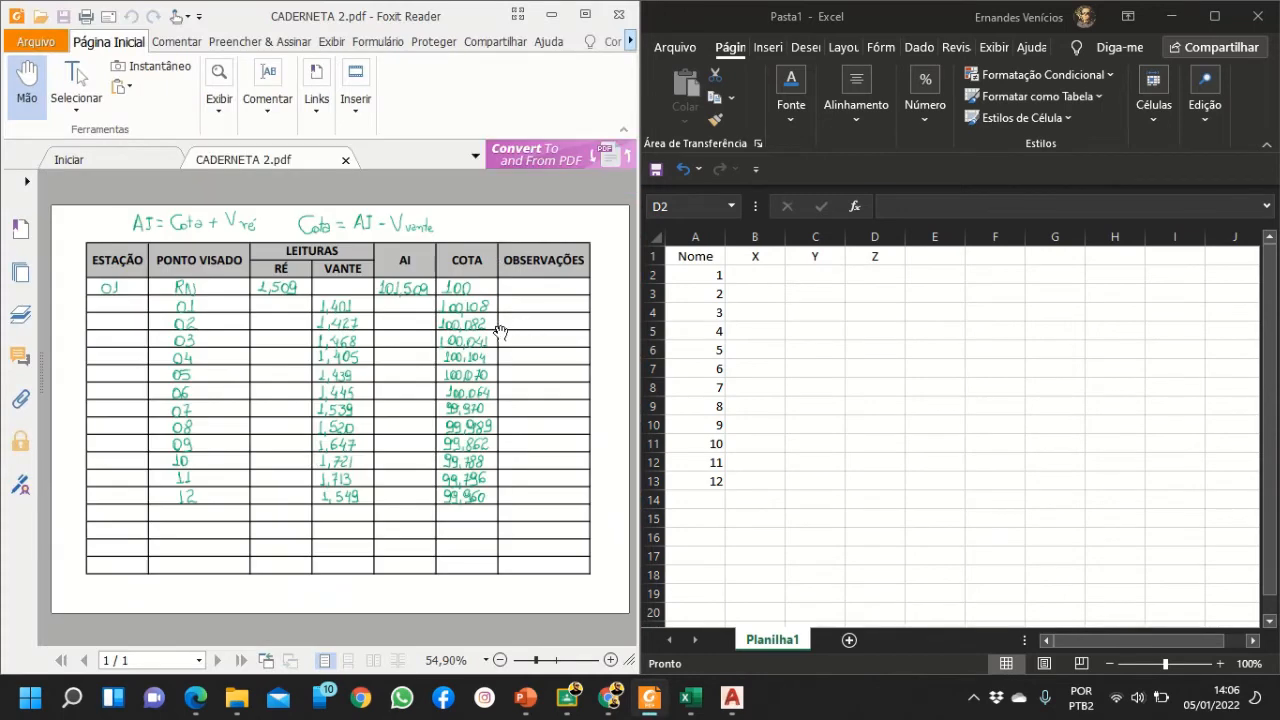
pyautogui.keyDown('ctrl'); pyautogui.scroll(4, 500, 331); pyautogui.keyUp('ctrl')
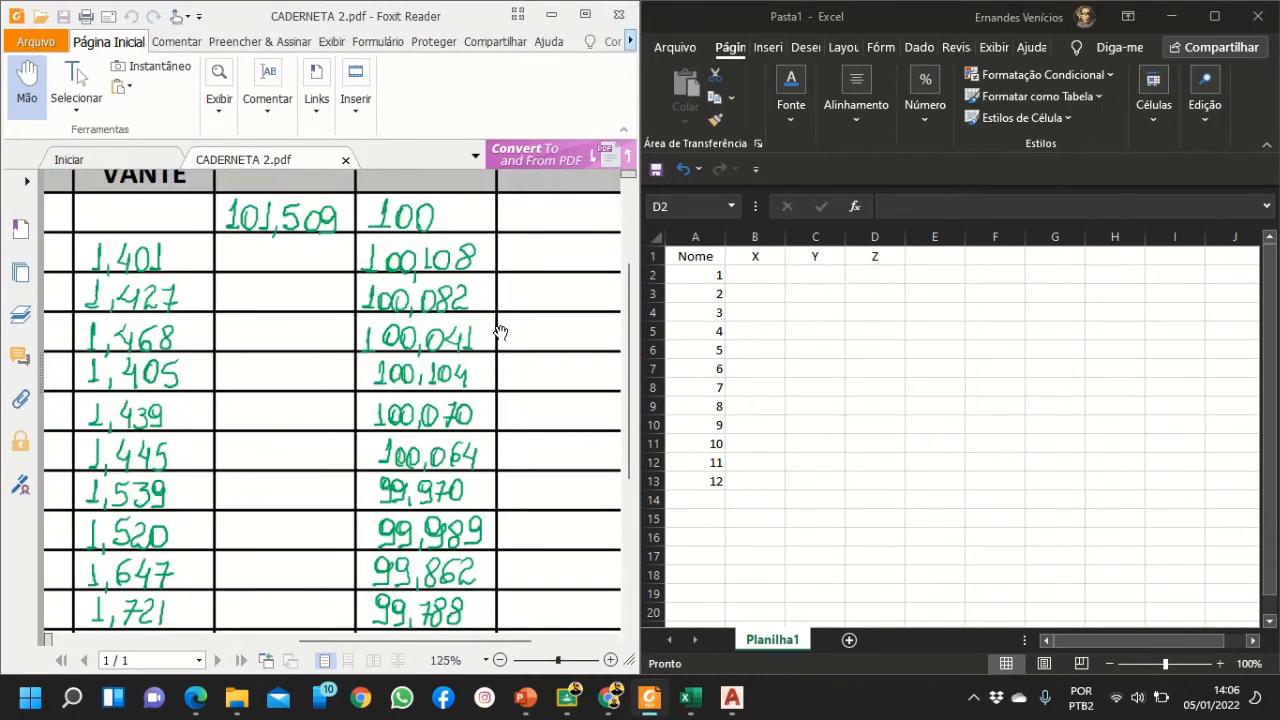
pyautogui.keyDown('ctrl'); pyautogui.scroll(-3, 501, 353); pyautogui.keyUp('ctrl')
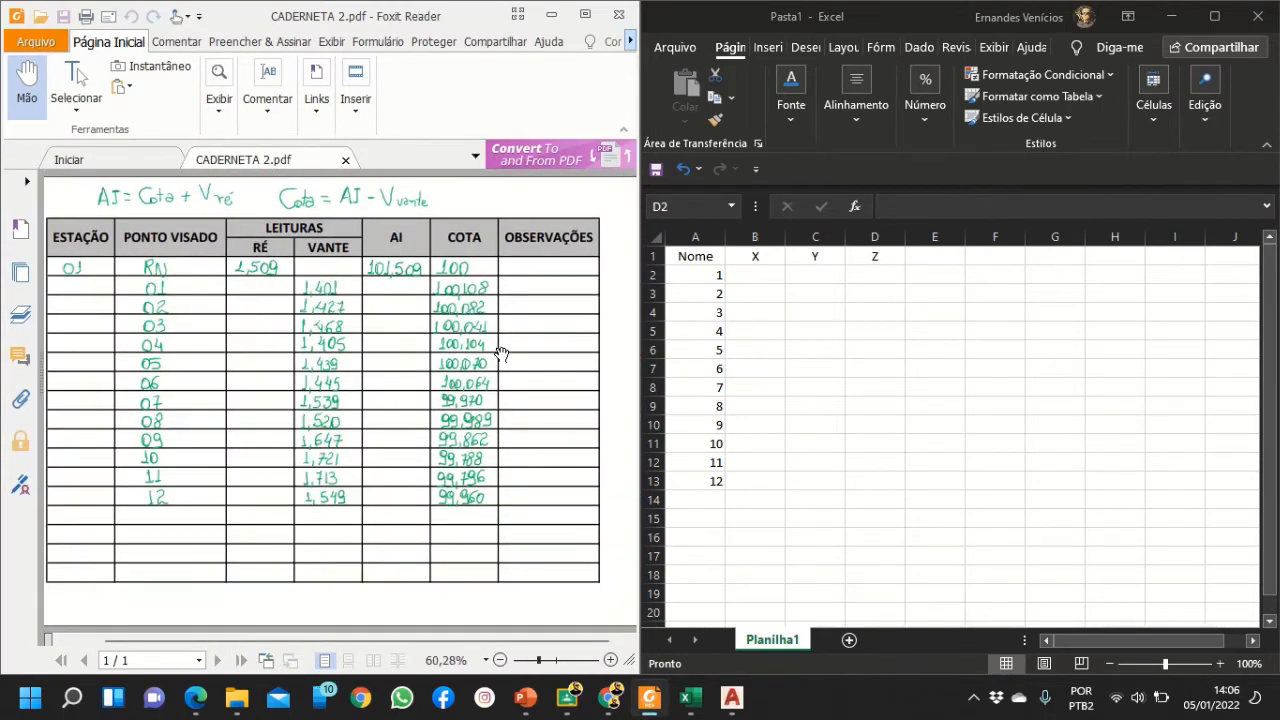
pyautogui.keyDown('ctrl'); pyautogui.scroll(5, 501, 353); pyautogui.keyUp('ctrl')
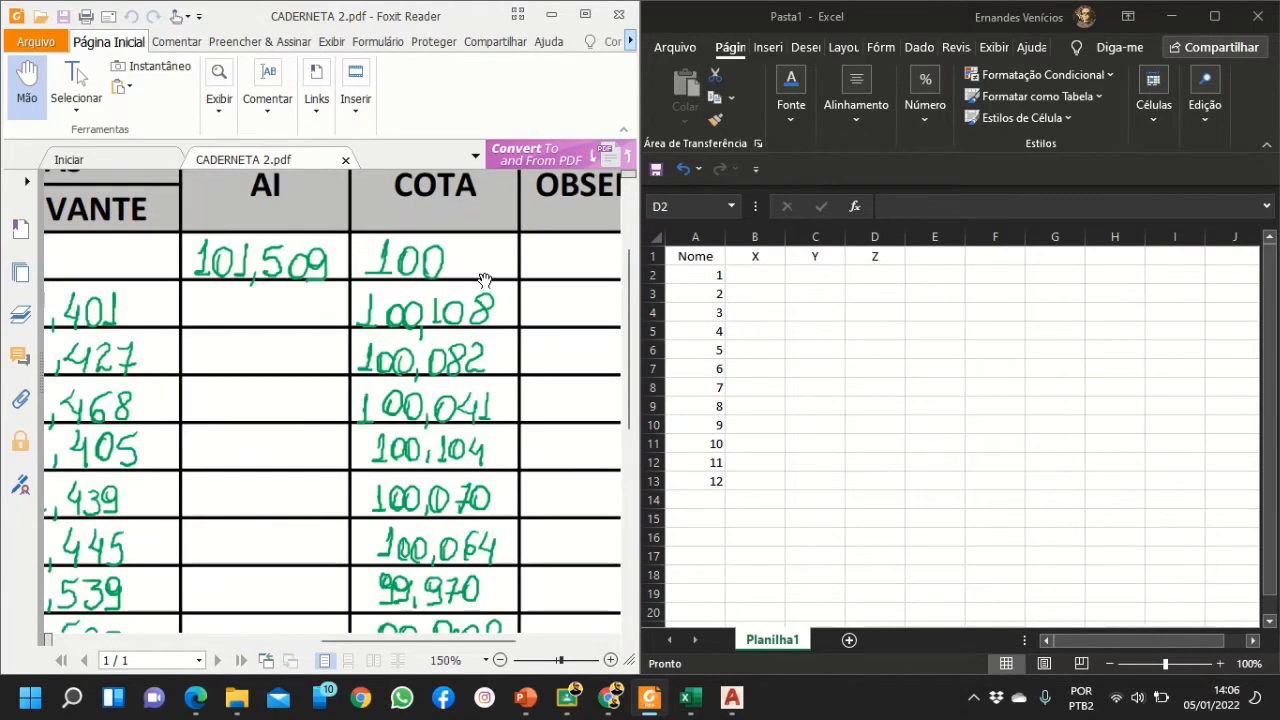
# Enter the notebook elevation 100,108 as the Z value of point 1 in cell D2
pyautogui.keyDown('ctrl'); pyautogui.scroll(-1, 484, 279); pyautogui.keyUp('ctrl')
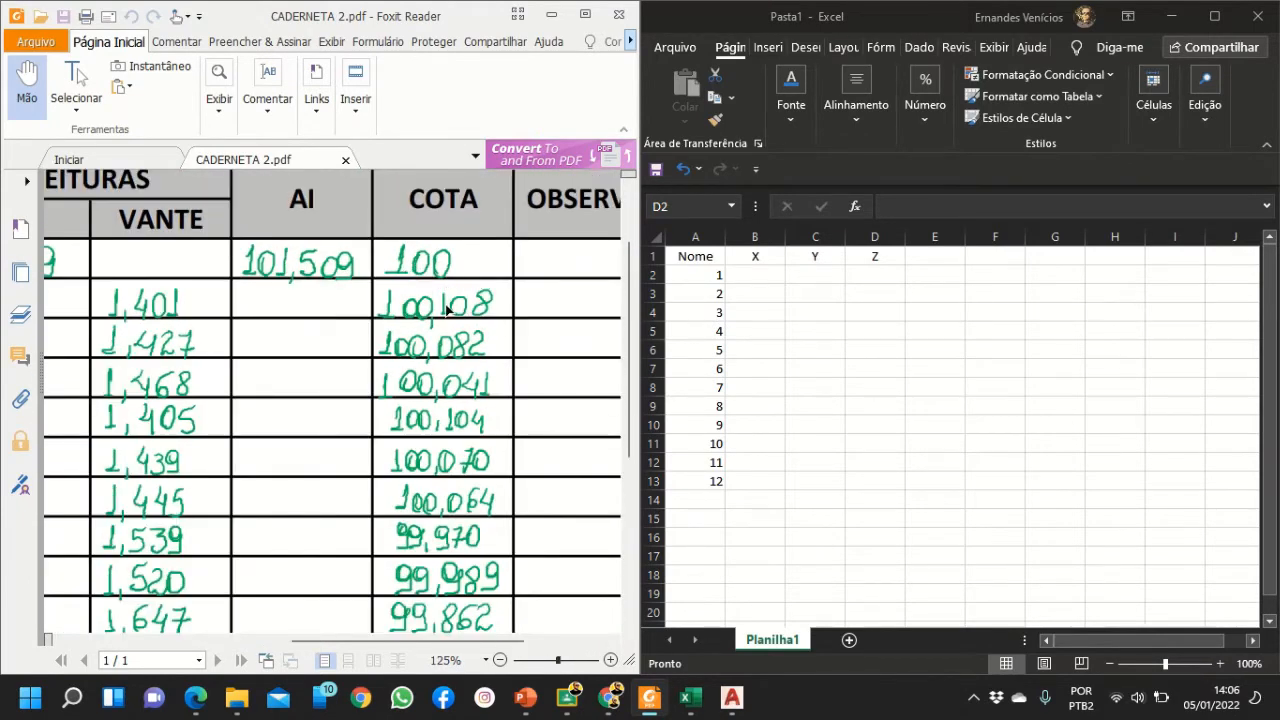
pyautogui.scroll(-1, 447, 300)
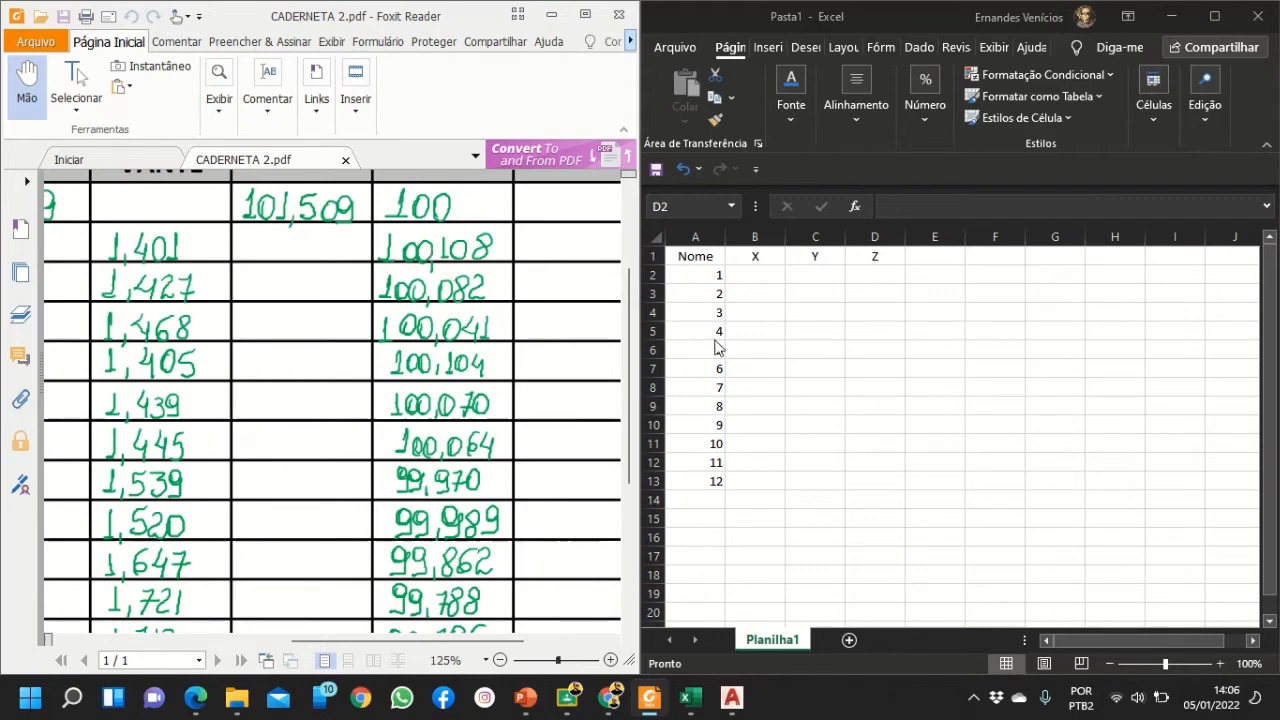
pyautogui.click(880, 278)
pyautogui.click(887, 275)
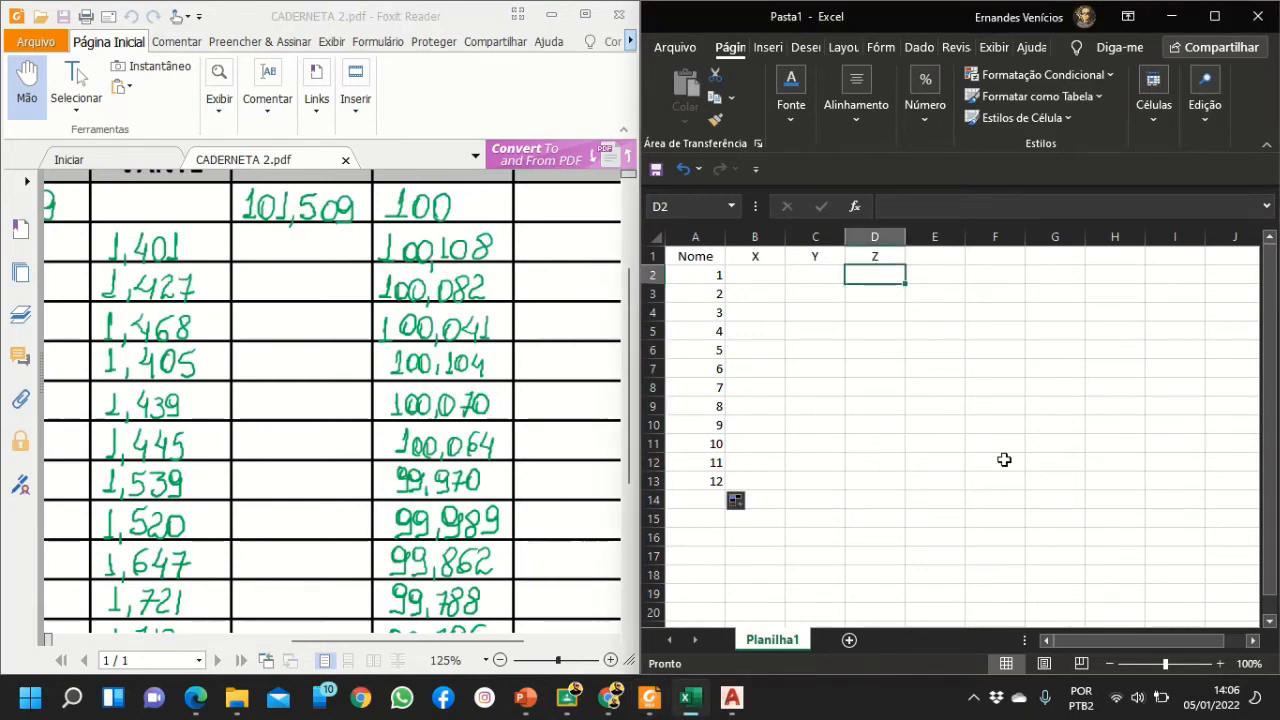
pyautogui.write('100,')
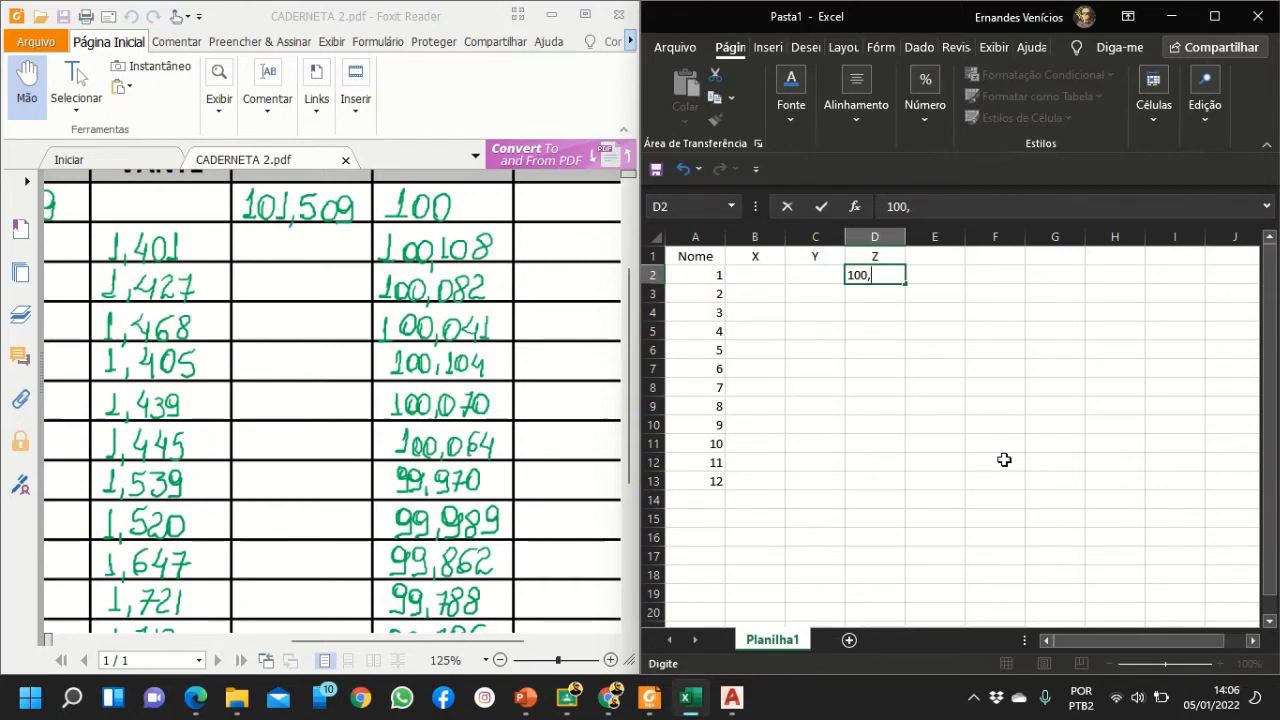
pyautogui.write('108')
pyautogui.press('Return')
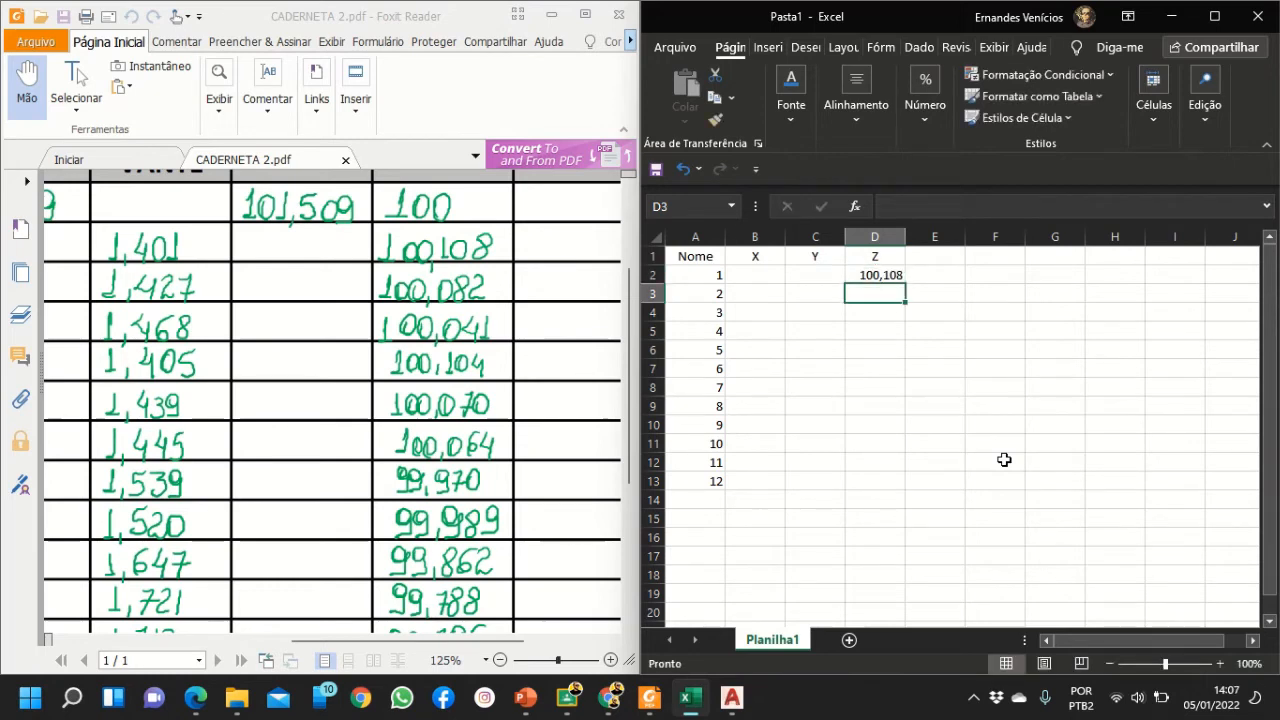
# Enter the notebook elevations 100,082 and 100,041 as the Z values of points 2 and 3 in D3 and D4
pyautogui.write('100,')
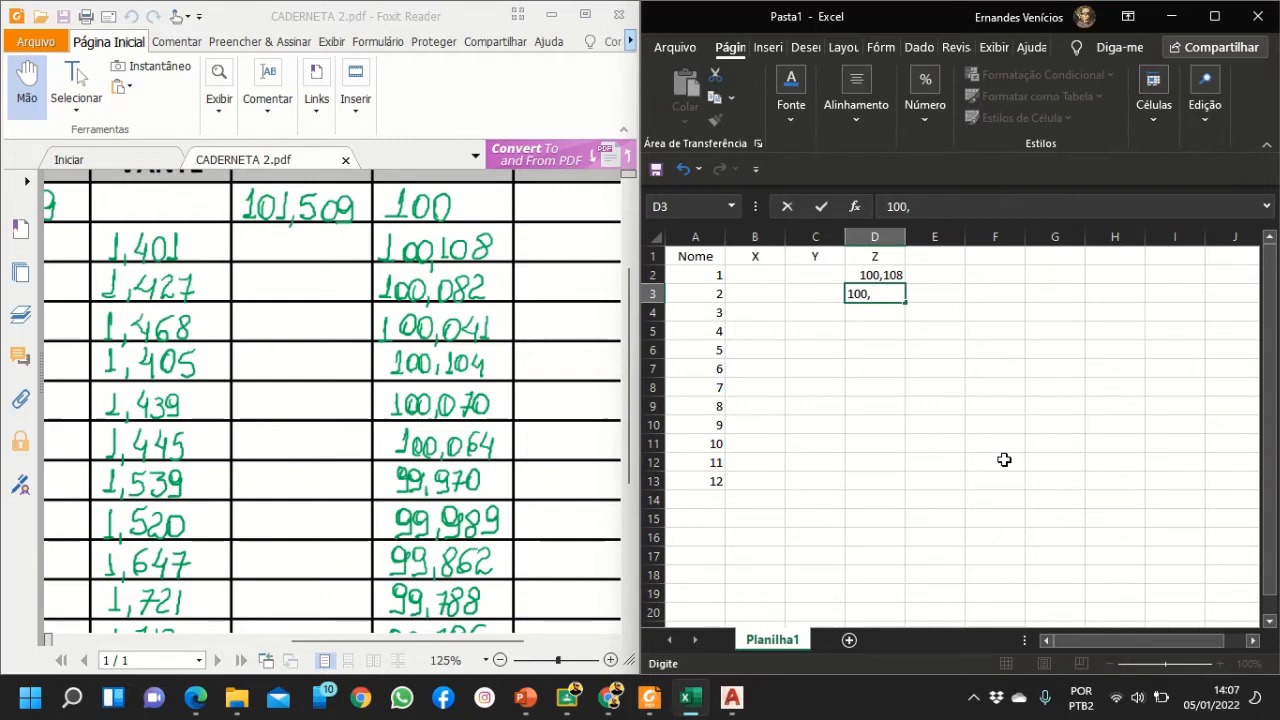
pyautogui.write('082')
pyautogui.press('Return')
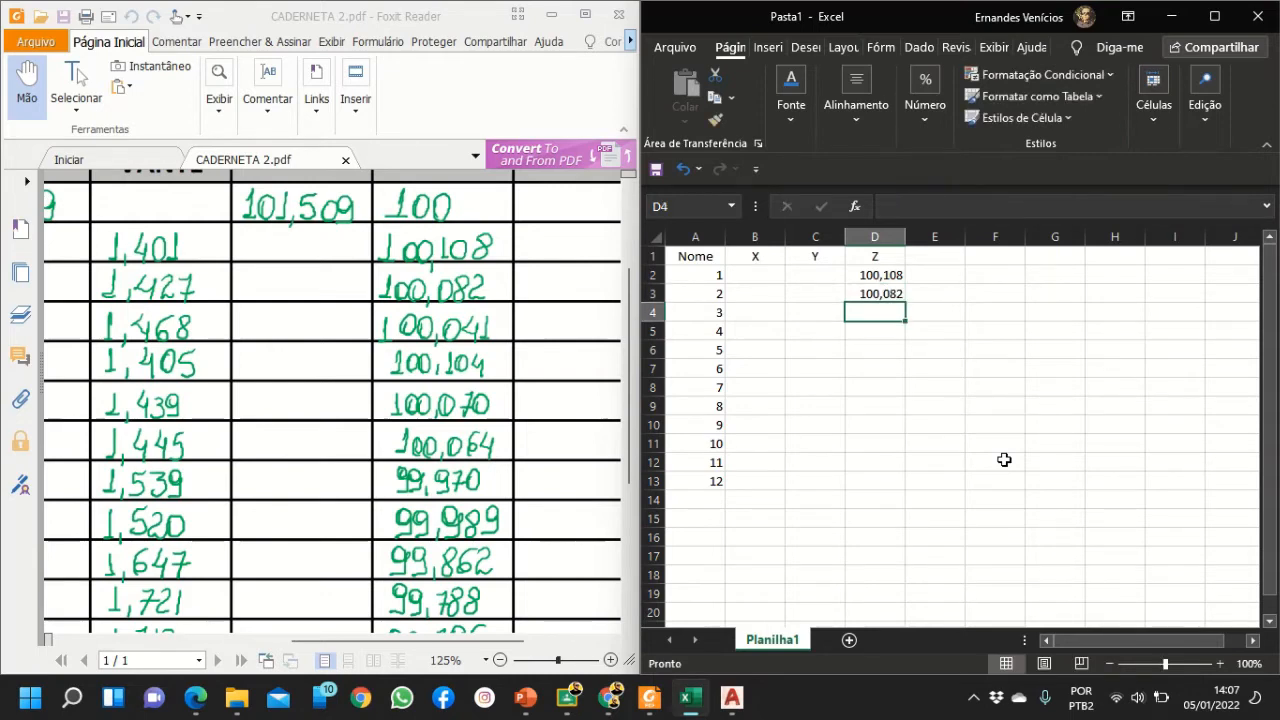
pyautogui.write('10')
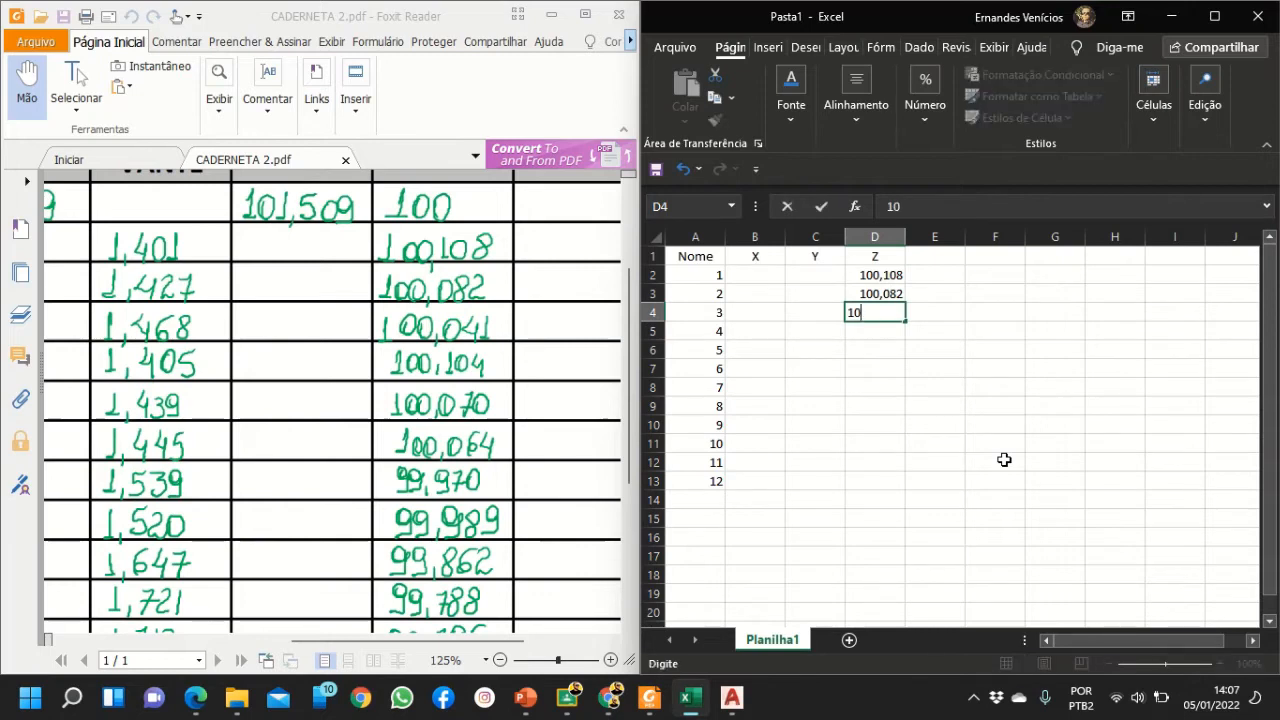
pyautogui.write('0,041')
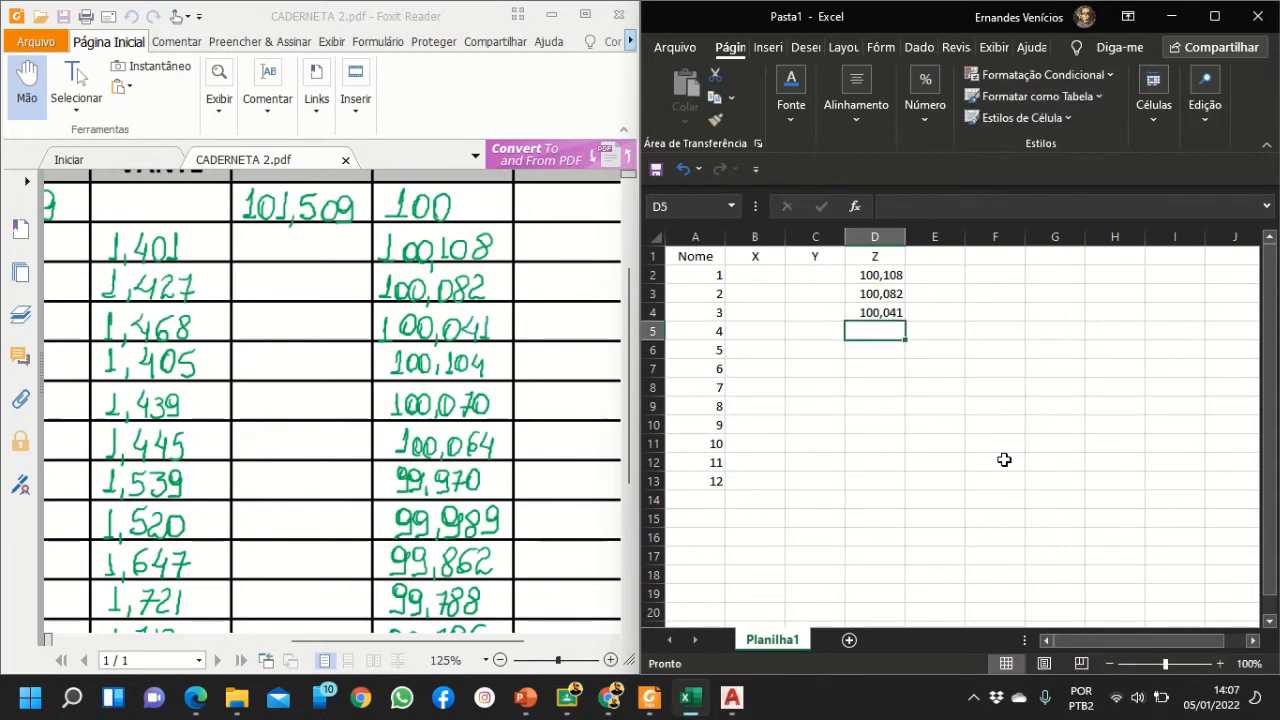
pyautogui.press('Return')
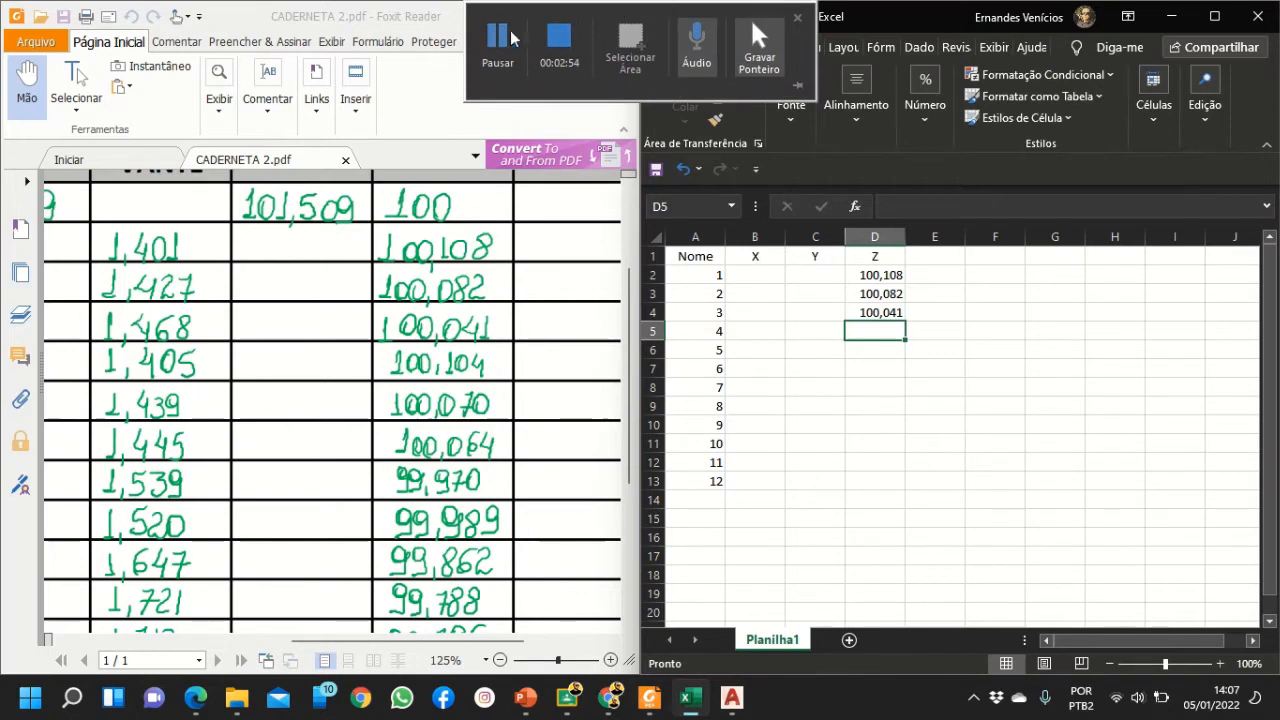
pyautogui.click(512, 37)
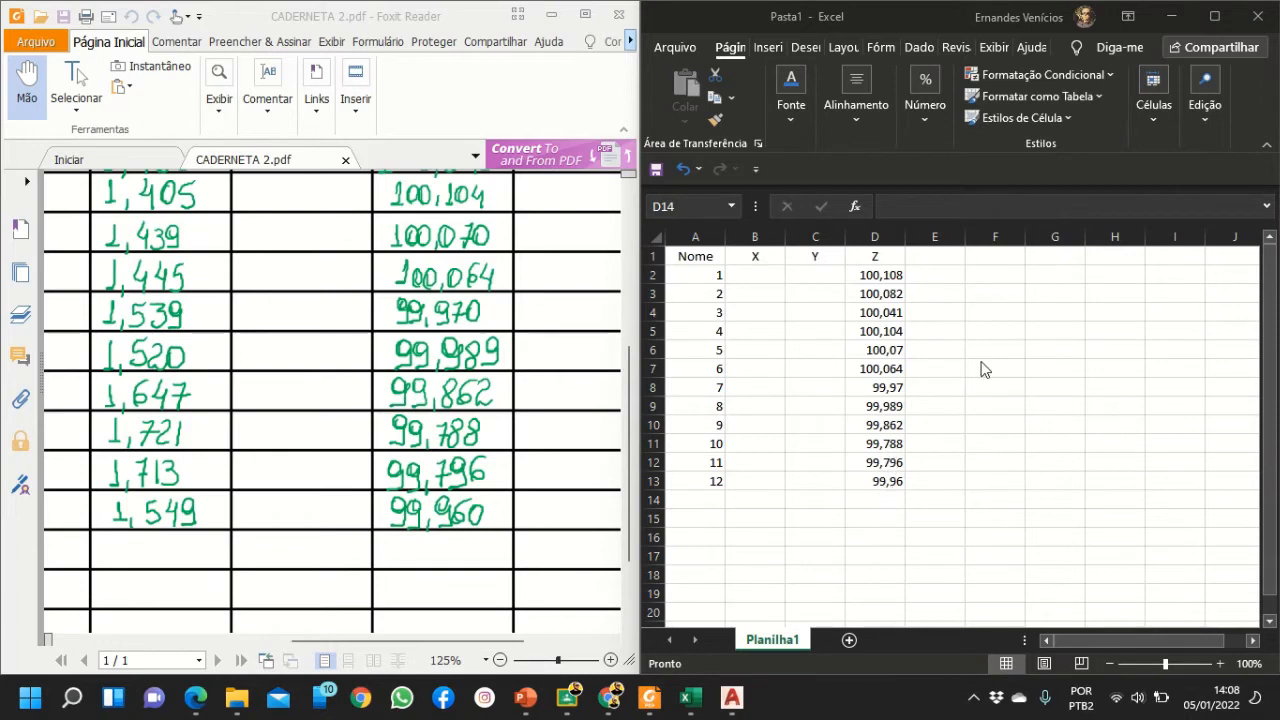
pyautogui.click(754, 271)
pyautogui.press('BackSpace')
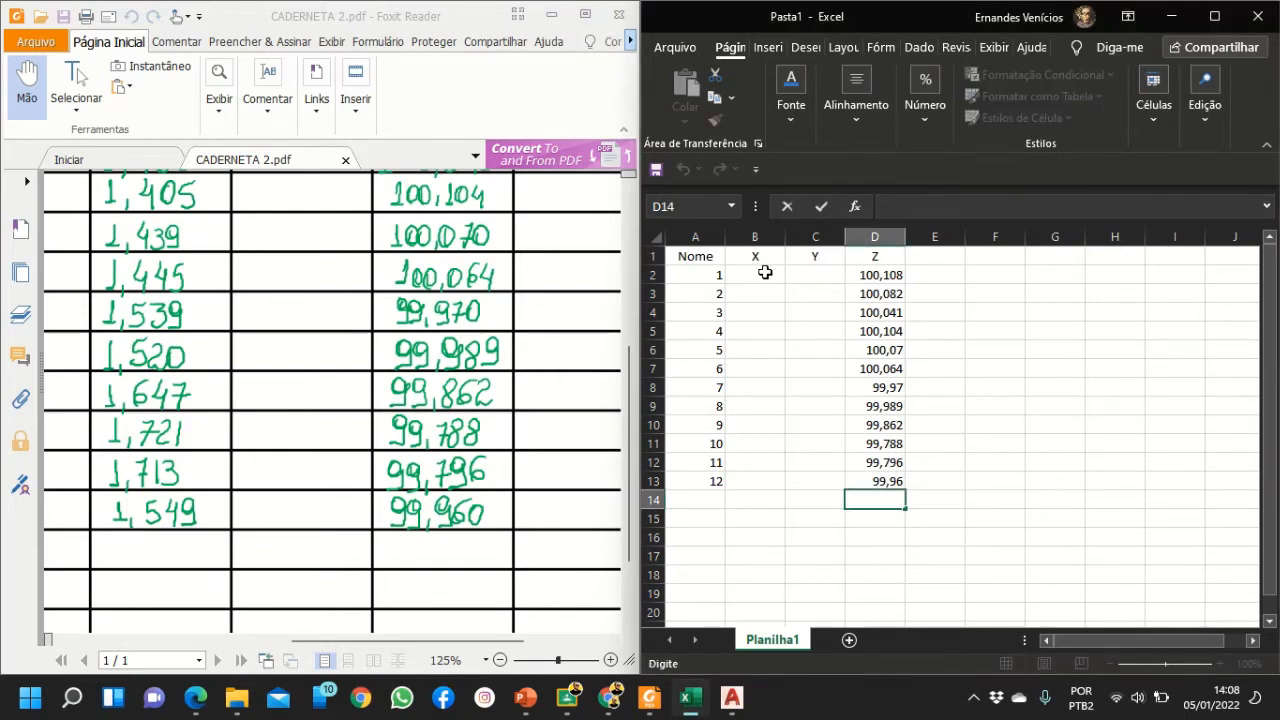
pyautogui.click(764, 272)
pyautogui.click(810, 274)
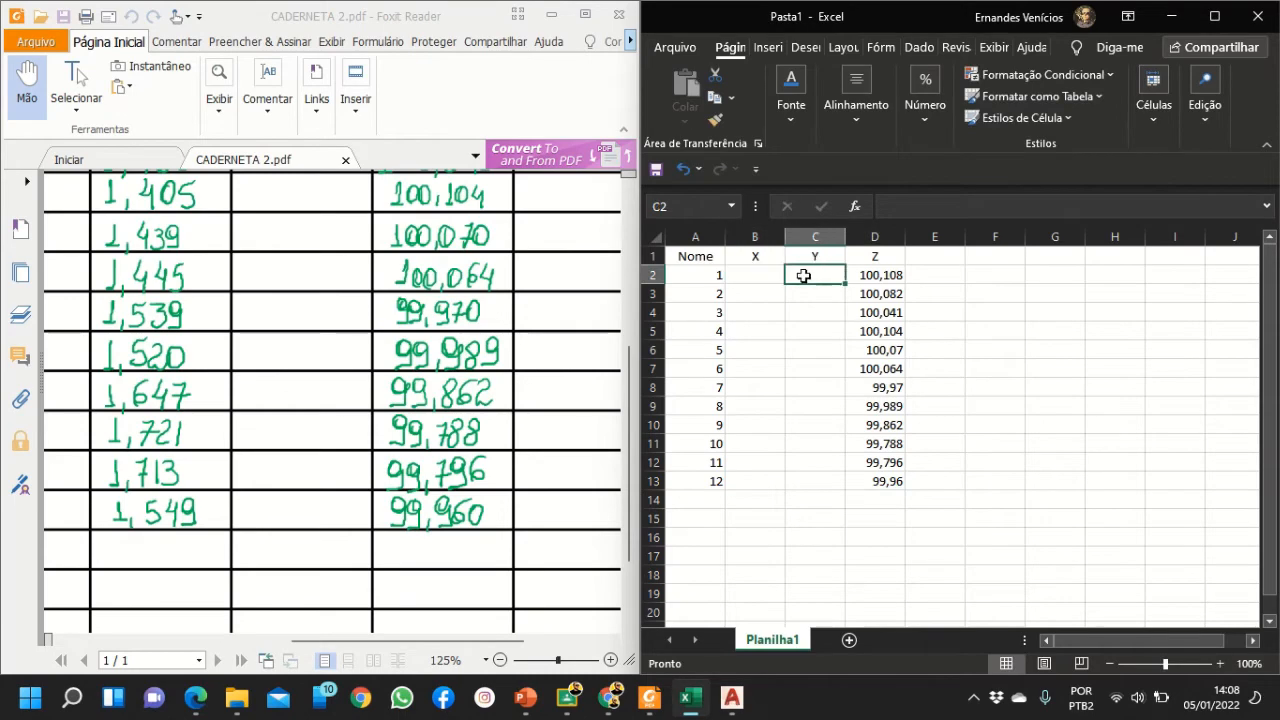
# Minimise the Foxit Reader, AutoCAD and File Explorer windows and place the PowerPoint slideshow with the numbered grid beside the Excel sheet
pyautogui.click(553, 14)
pyautogui.click(1171, 16)
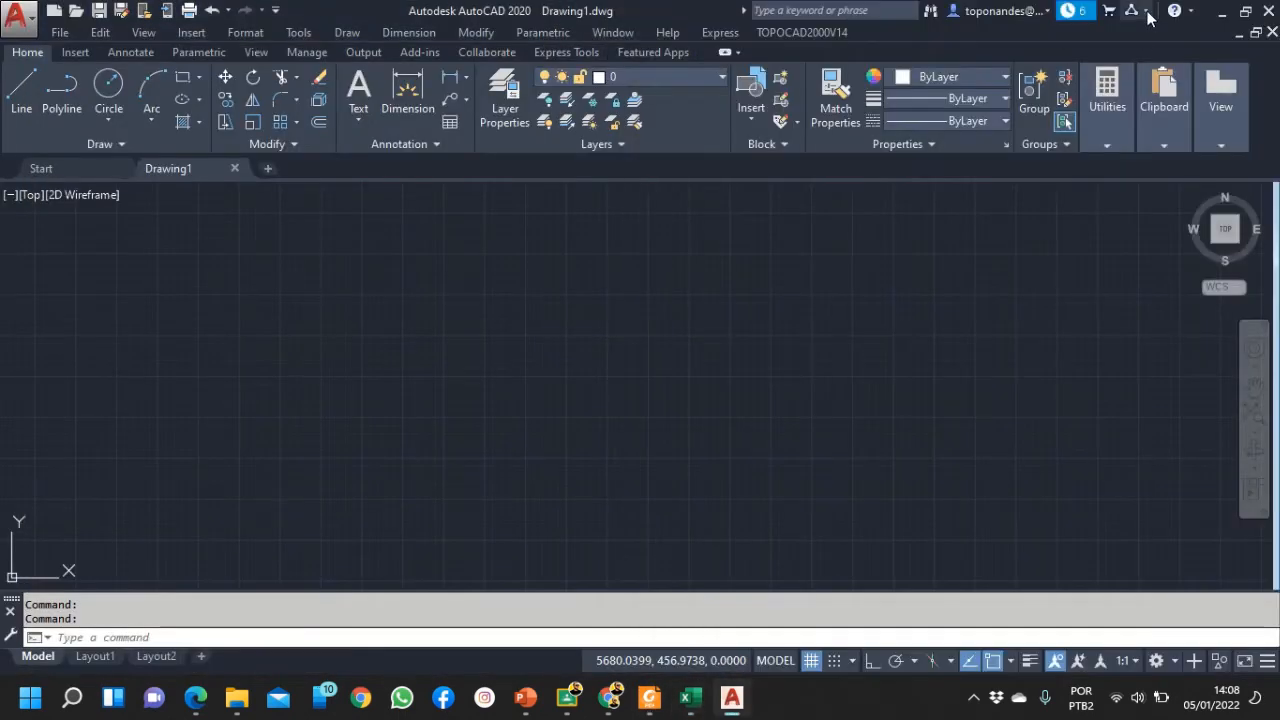
pyautogui.click(1221, 12)
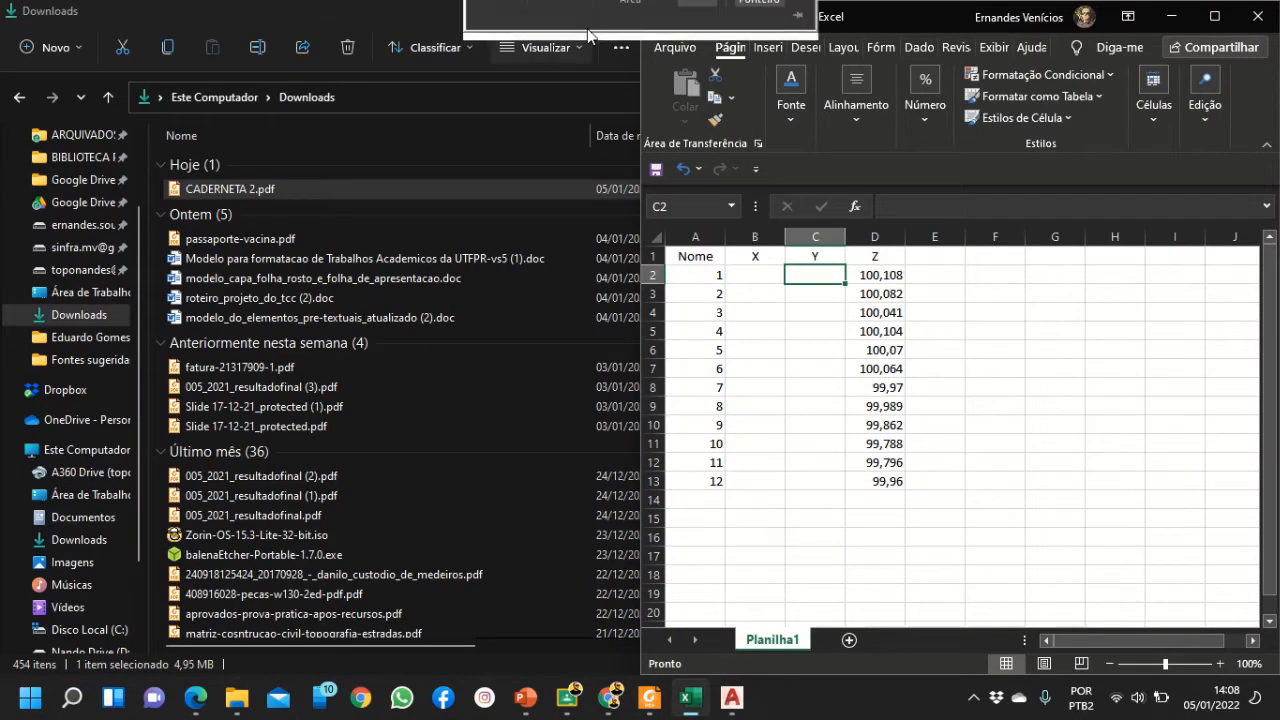
pyautogui.click(376, 4)
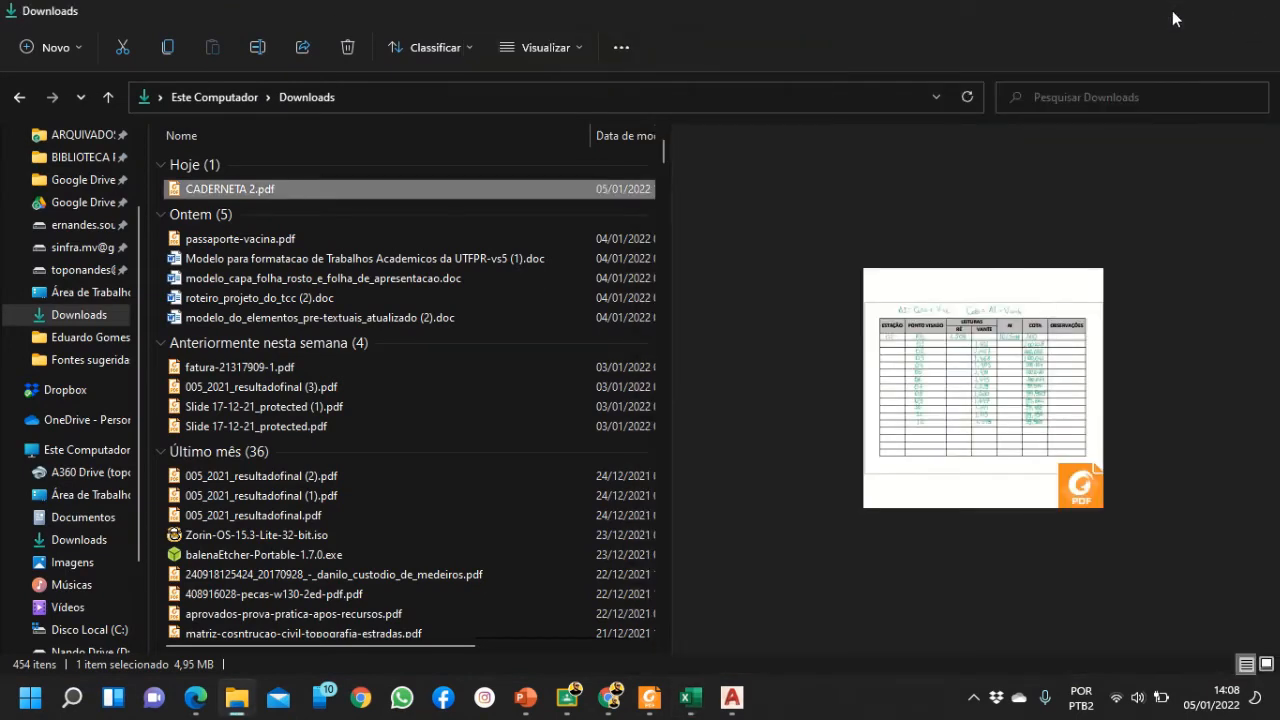
pyautogui.click(1172, 10)
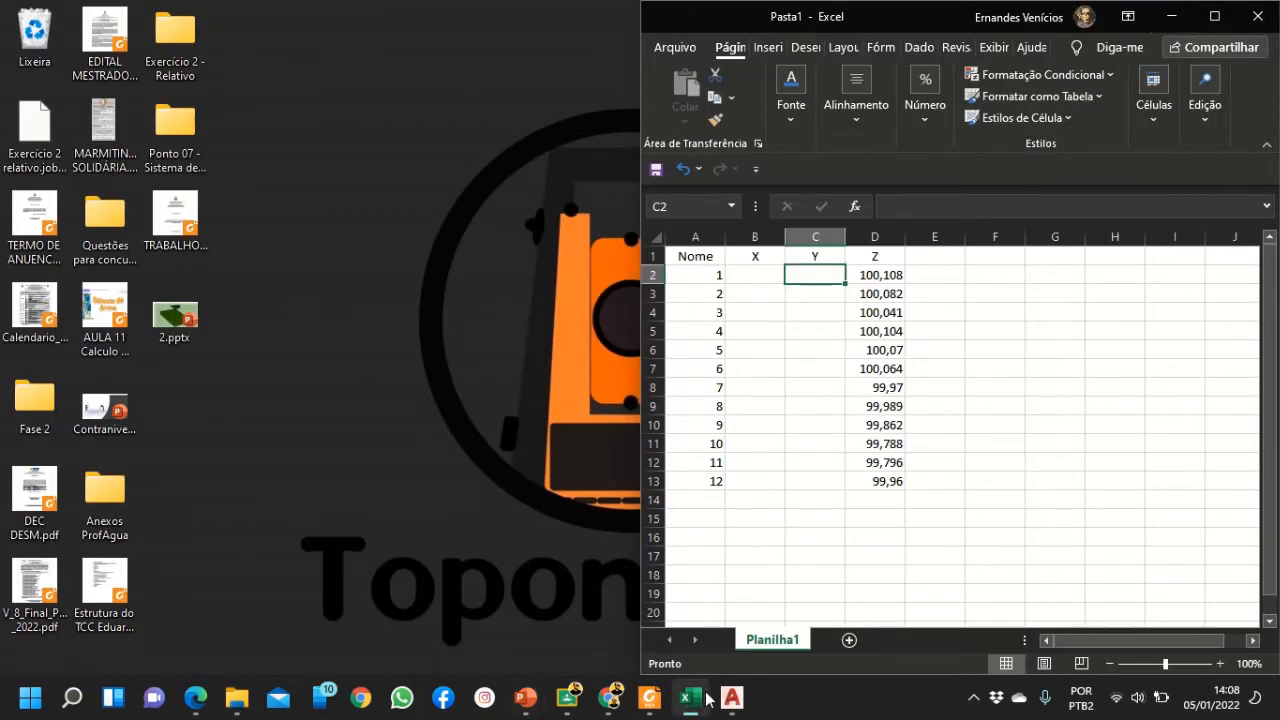
pyautogui.moveTo(525, 697)
pyautogui.click(430, 610)
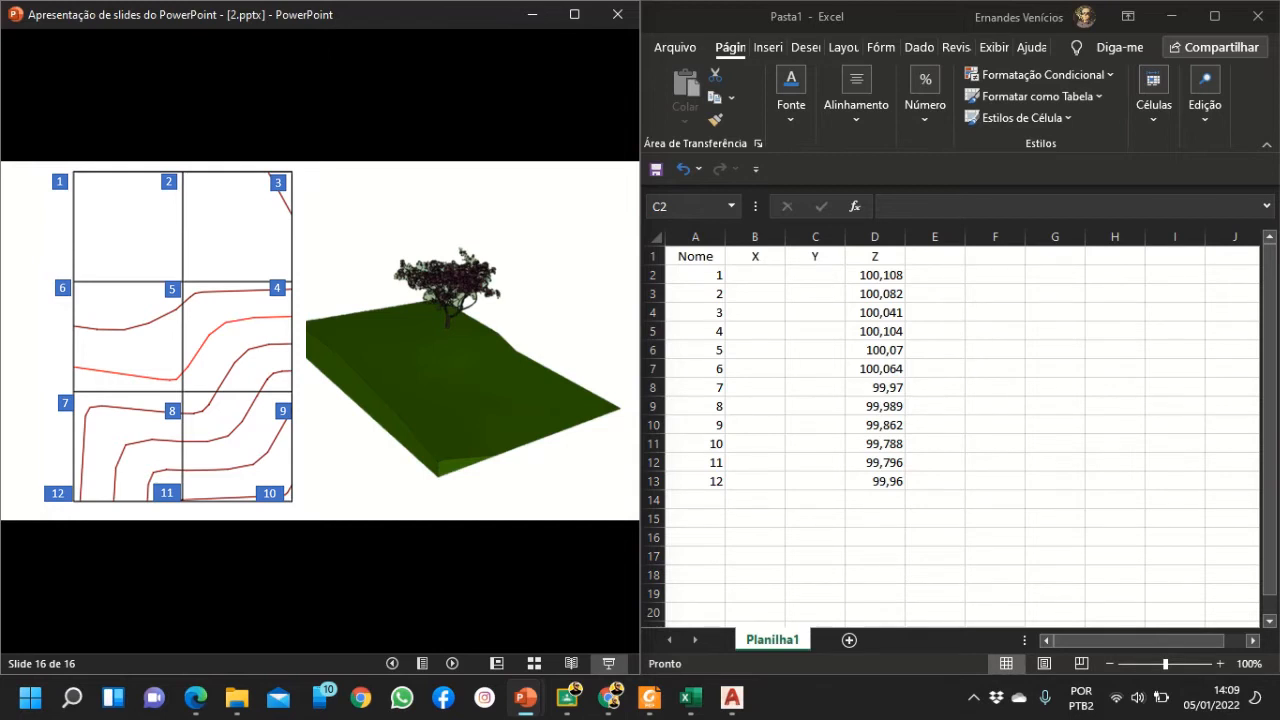
# Set point 12 as the grid origin by entering X 0 in B13 and Y 0 in C13
pyautogui.click(749, 490)
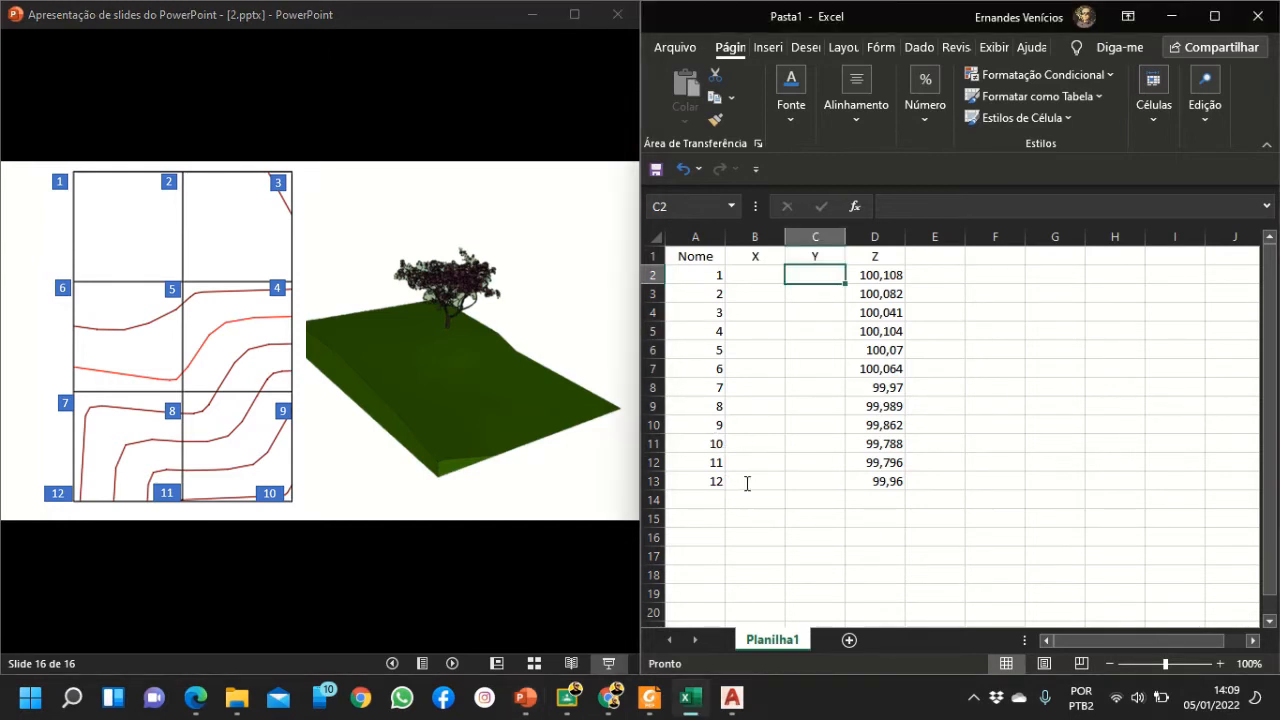
pyautogui.click(738, 484)
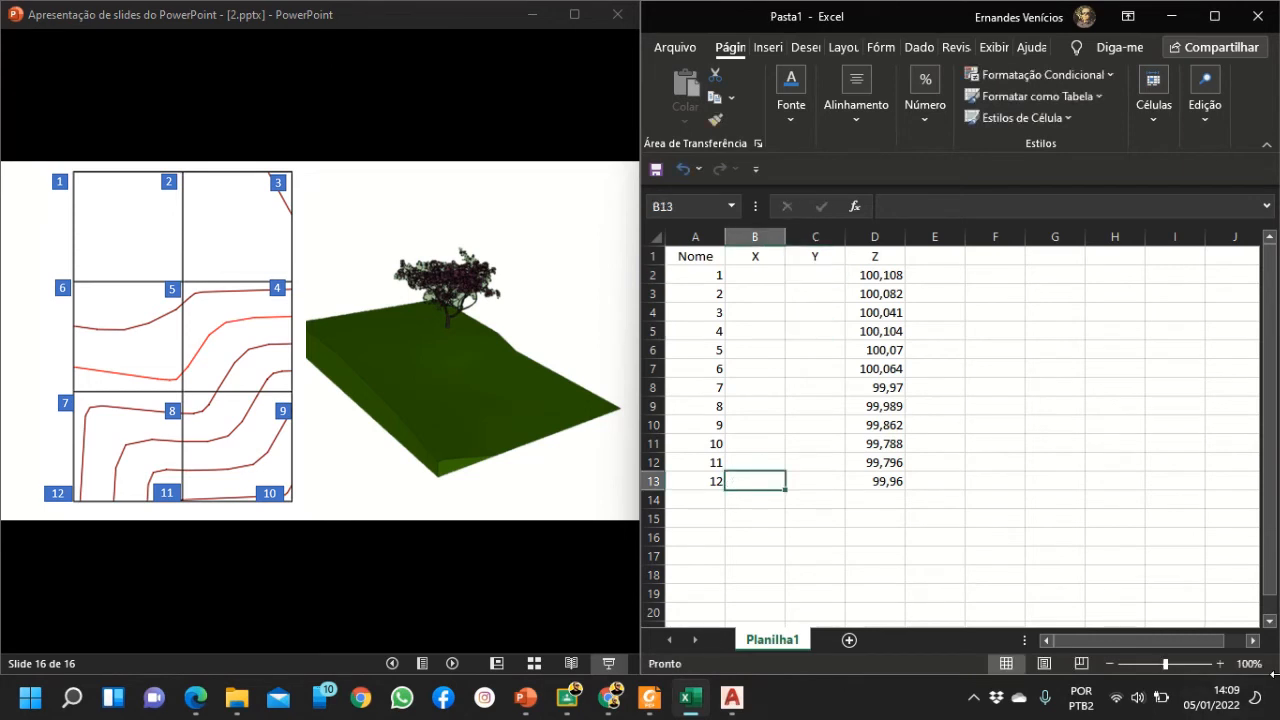
pyautogui.write('0')
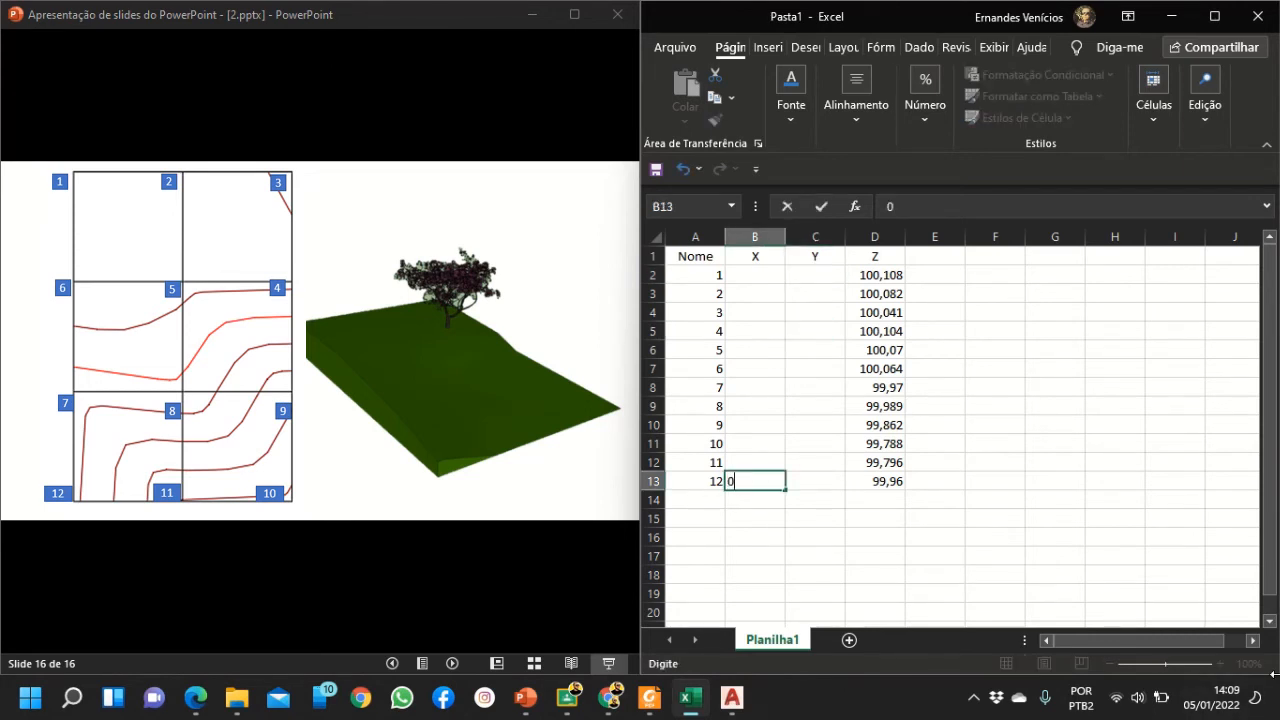
pyautogui.press('Tab')
pyautogui.write('0')
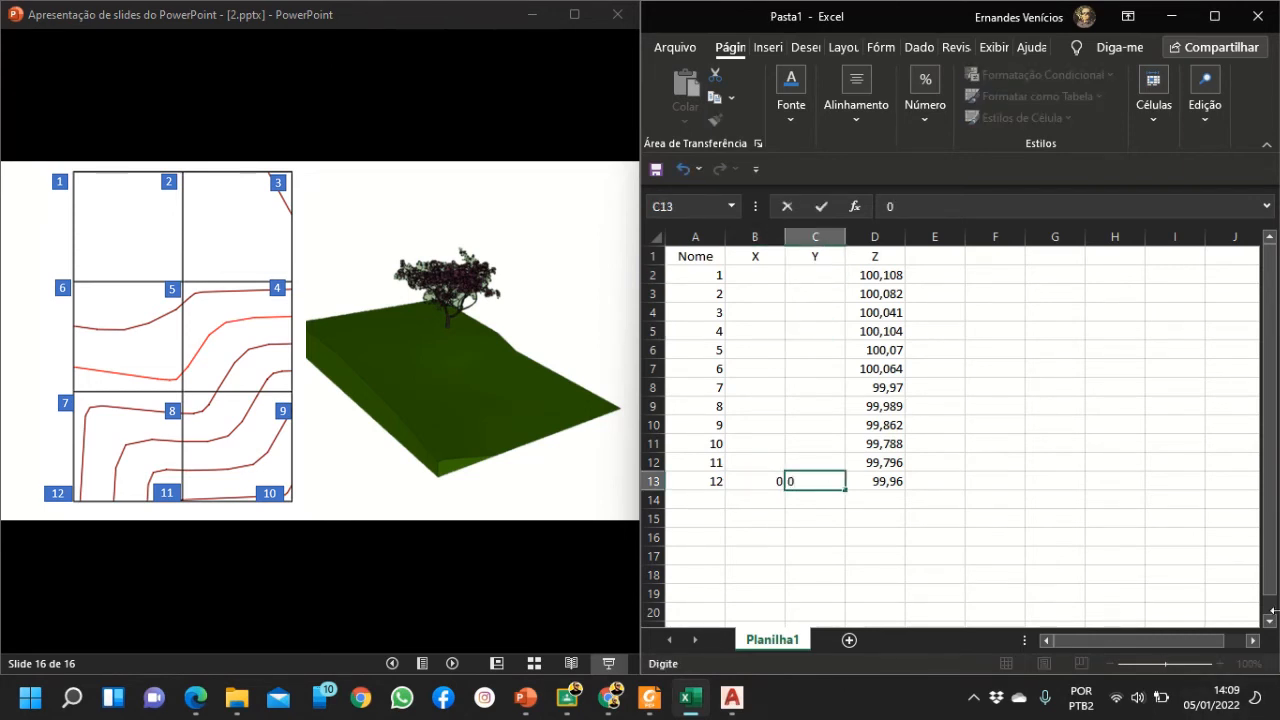
pyautogui.click(983, 478)
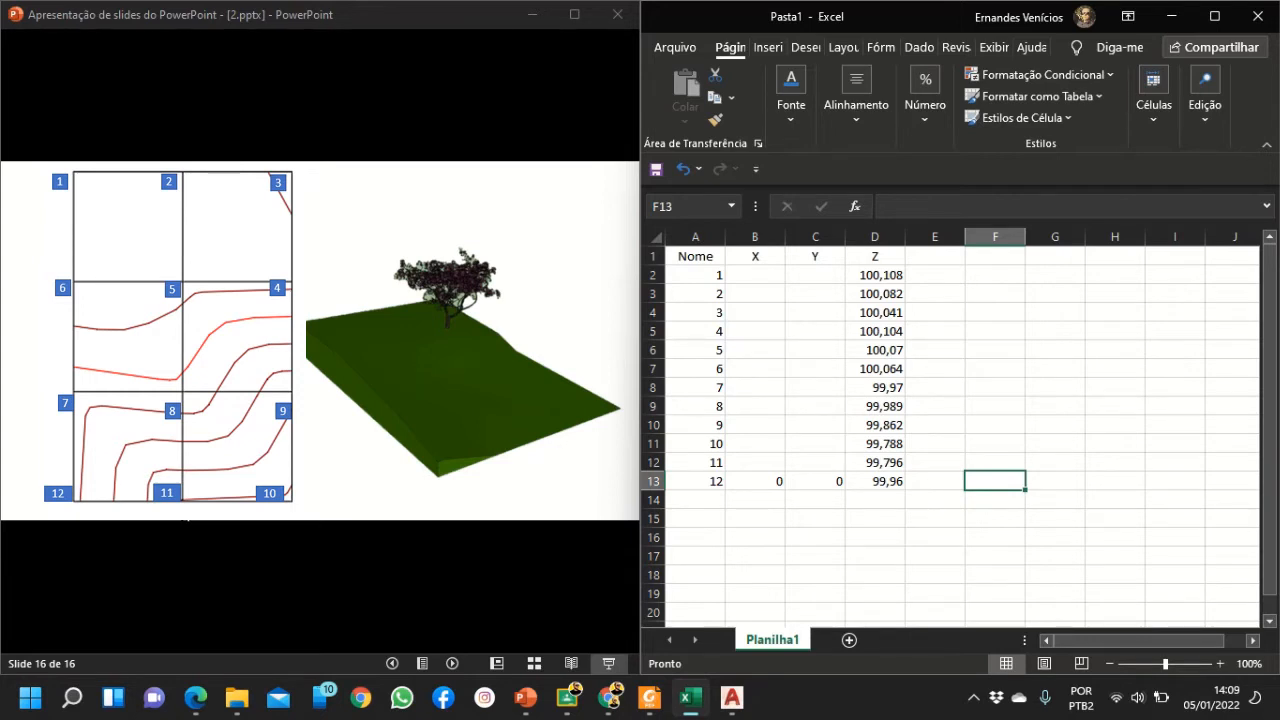
# Enter the coordinates of point 11 as X 10 in B12 and Y 0 in C12
pyautogui.click(744, 466)
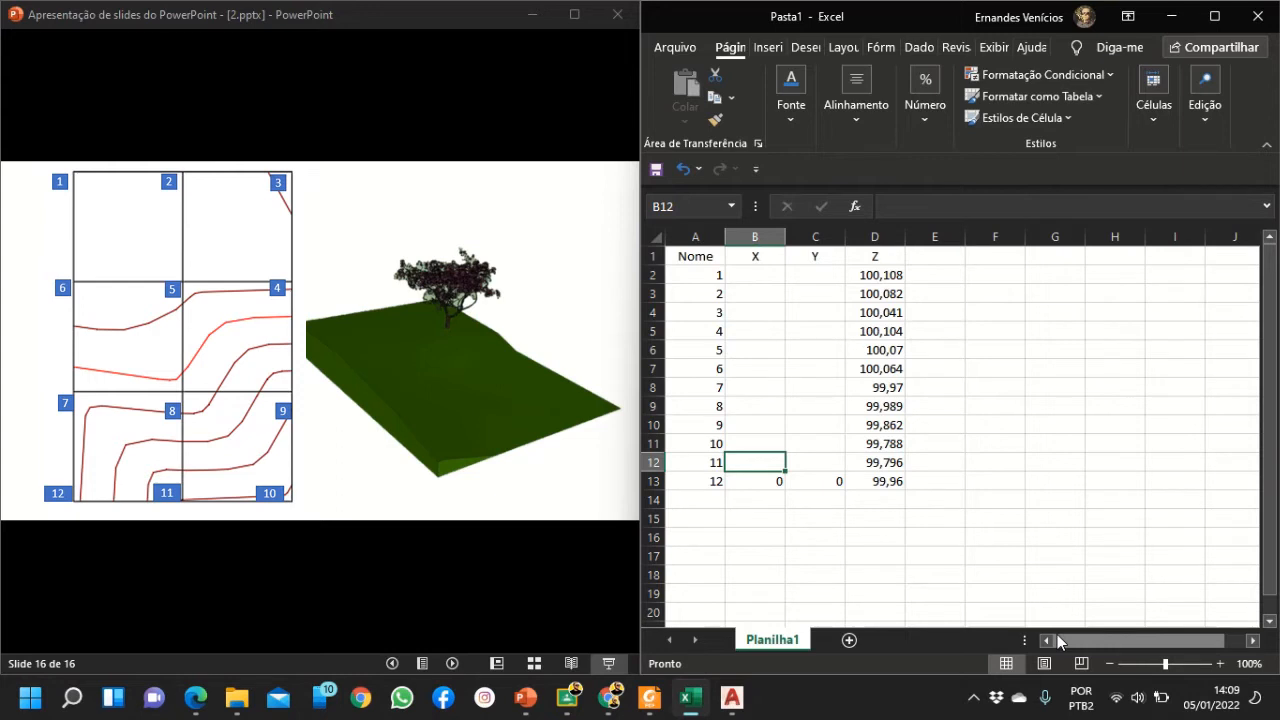
pyautogui.write('10')
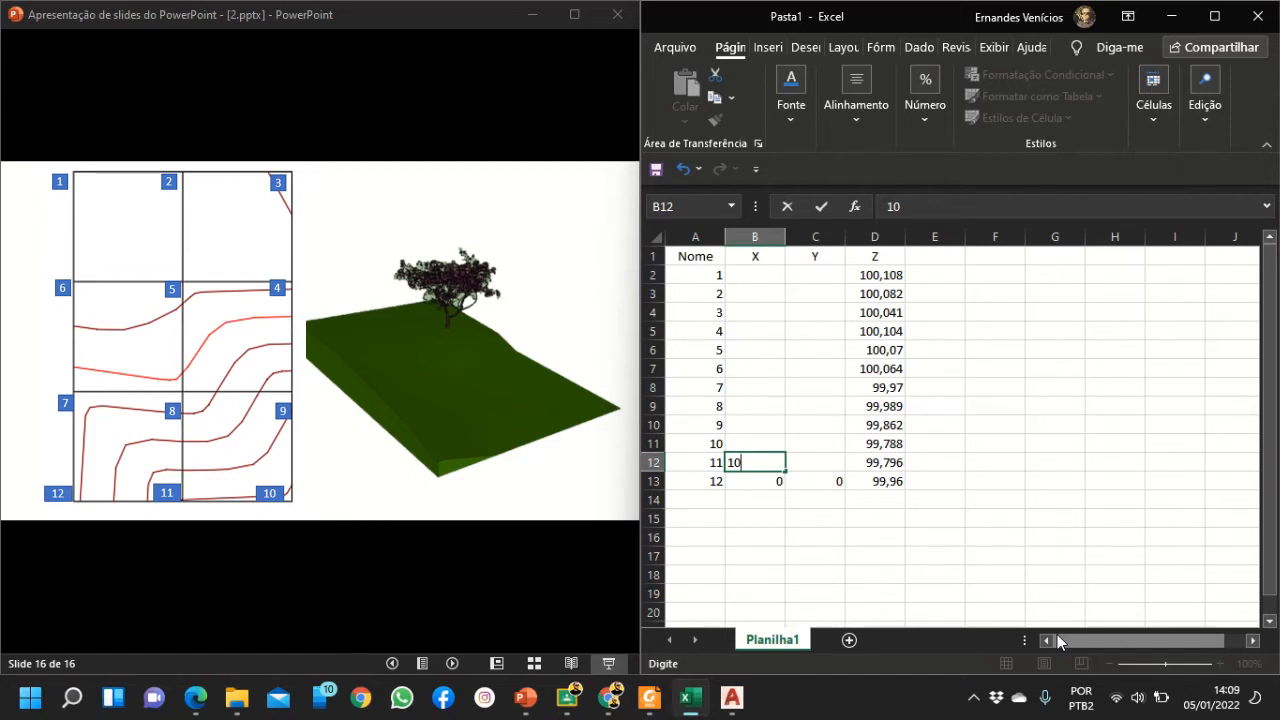
pyautogui.press('Tab')
pyautogui.write('0')
pyautogui.press('Return')
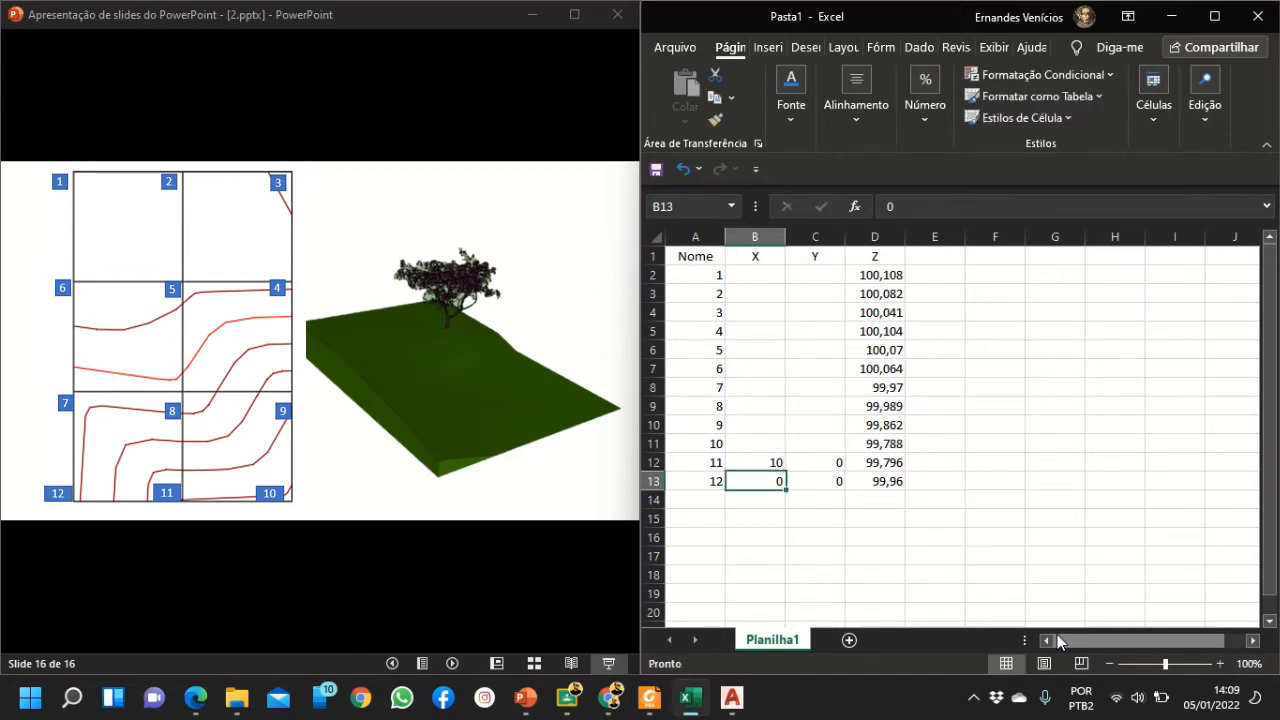
# Enter the coordinates of point 10 as X 20 in B11 and Y 0 in C11
pyautogui.click(787, 461)
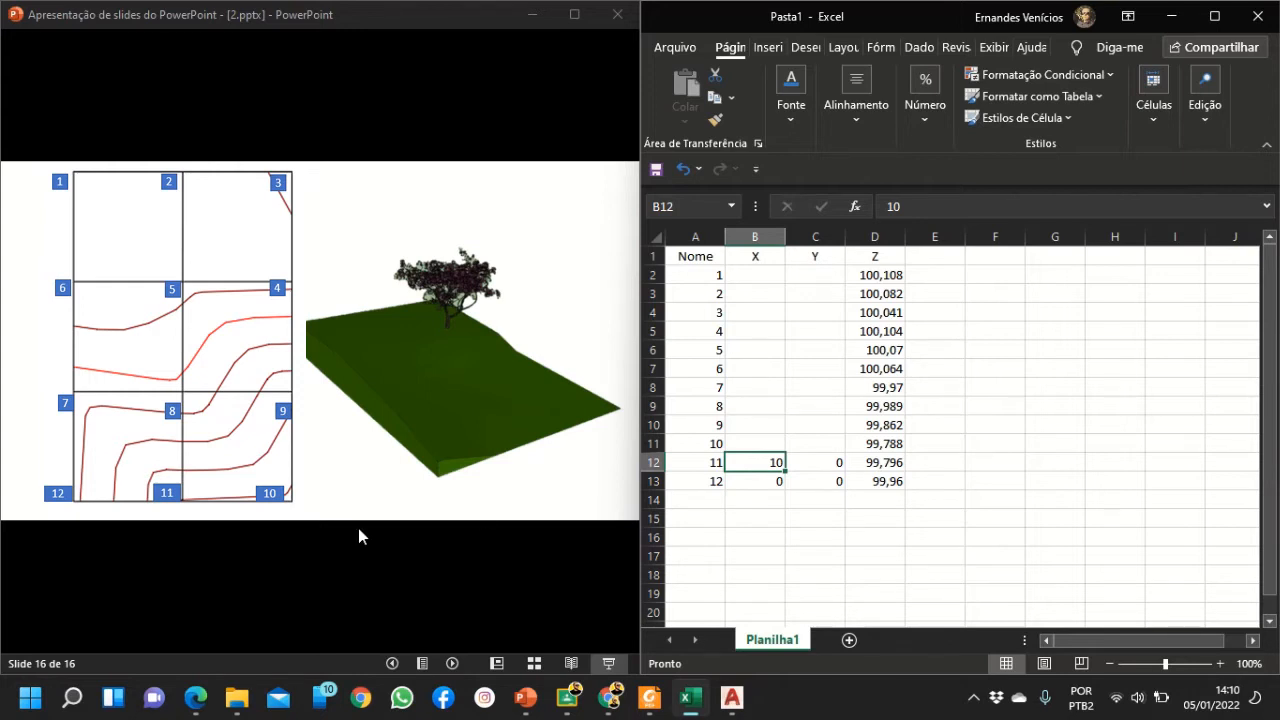
pyautogui.click(817, 464)
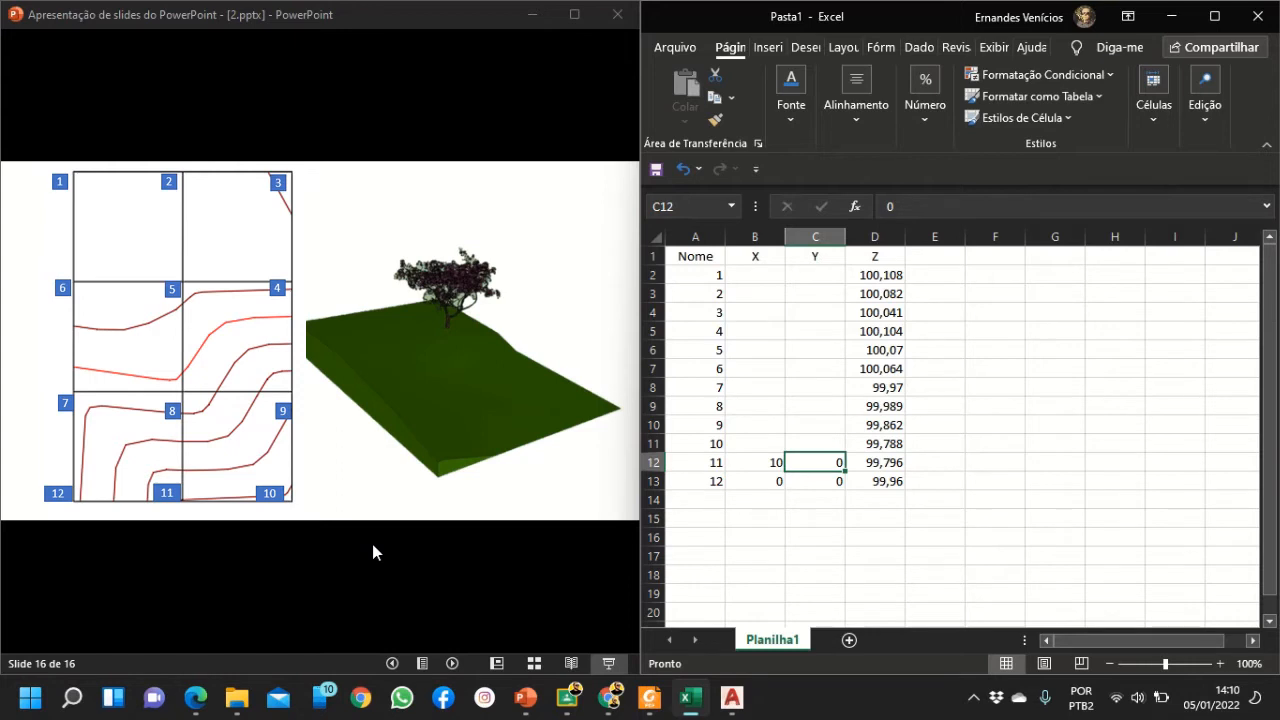
pyautogui.press('Up')
pyautogui.press('Left')
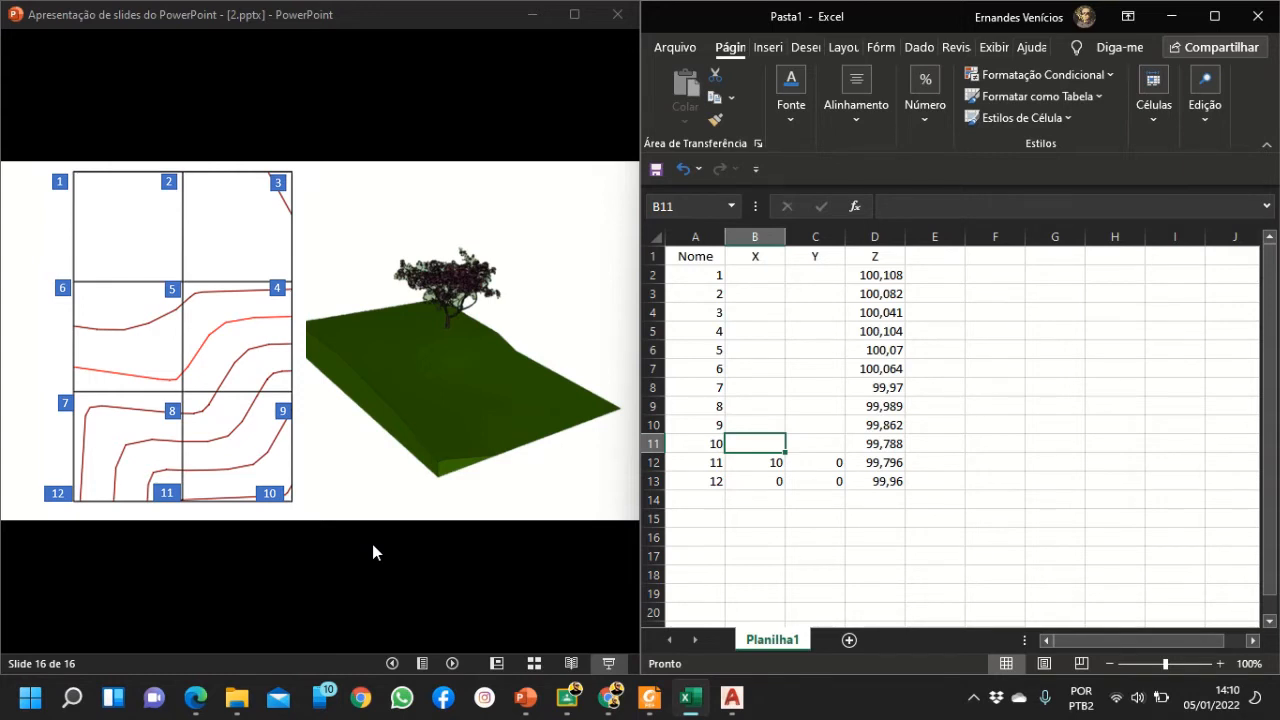
pyautogui.write('20')
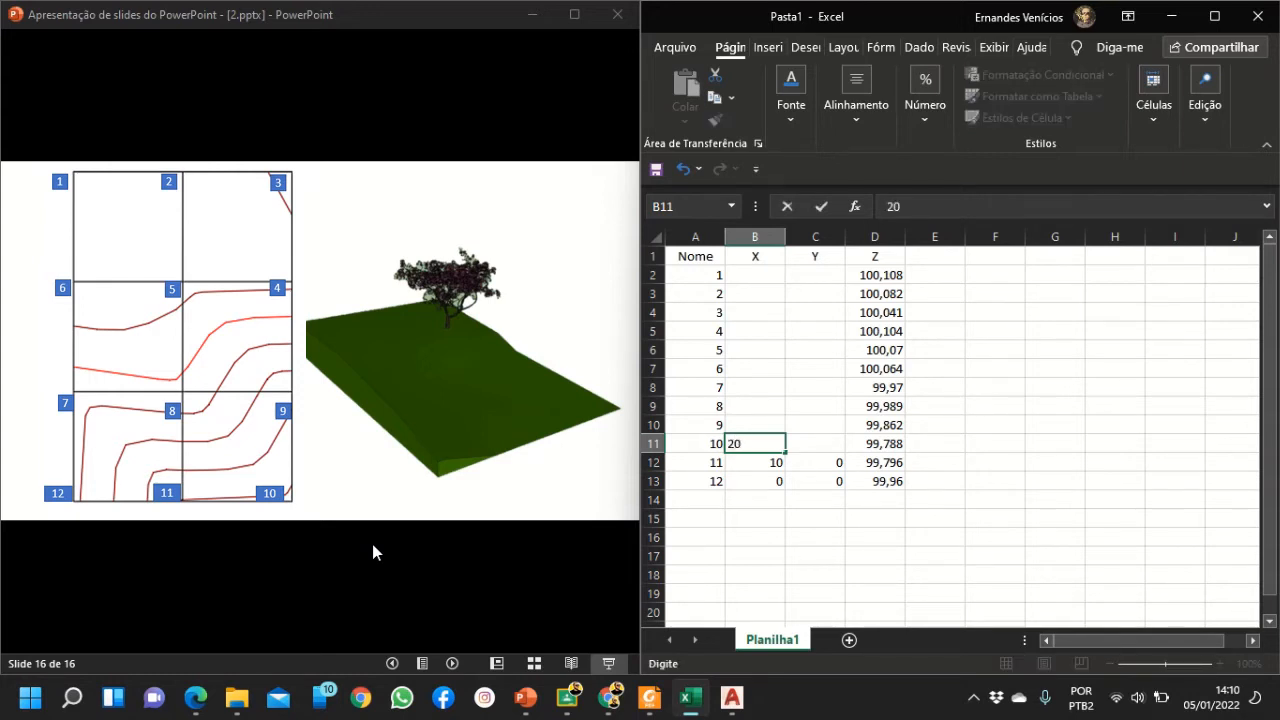
pyautogui.press('Tab')
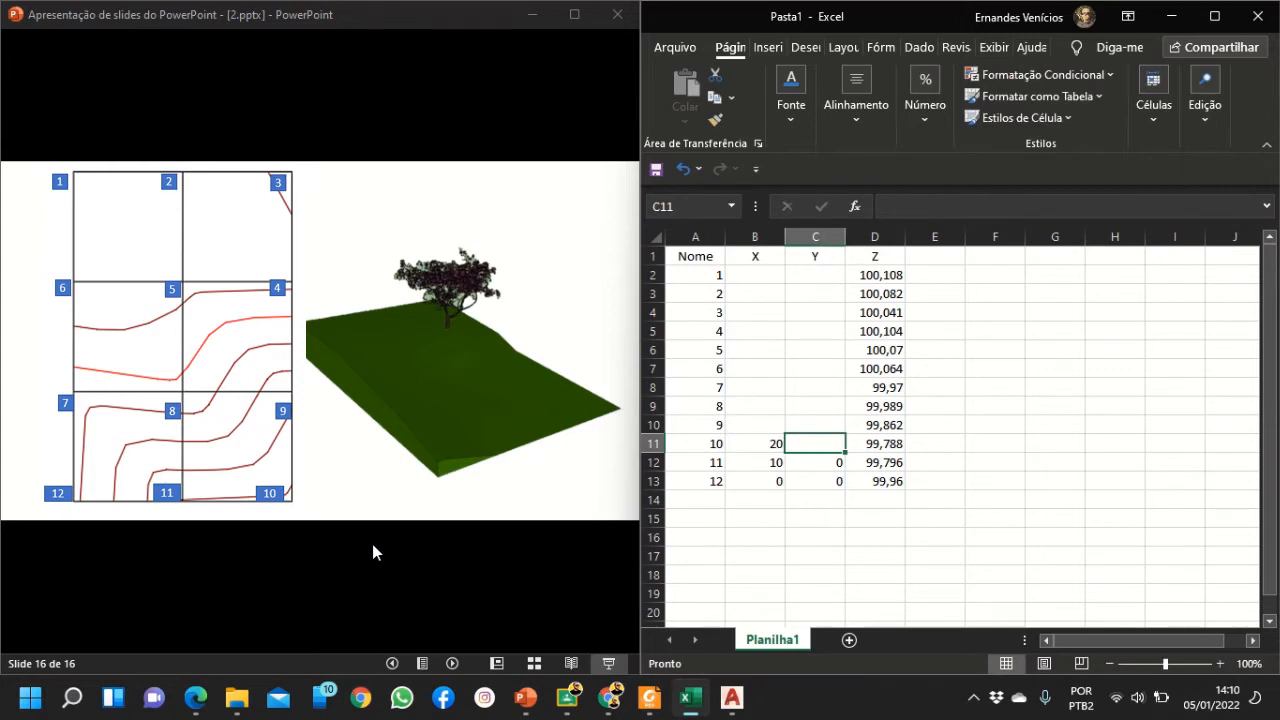
pyautogui.write('0')
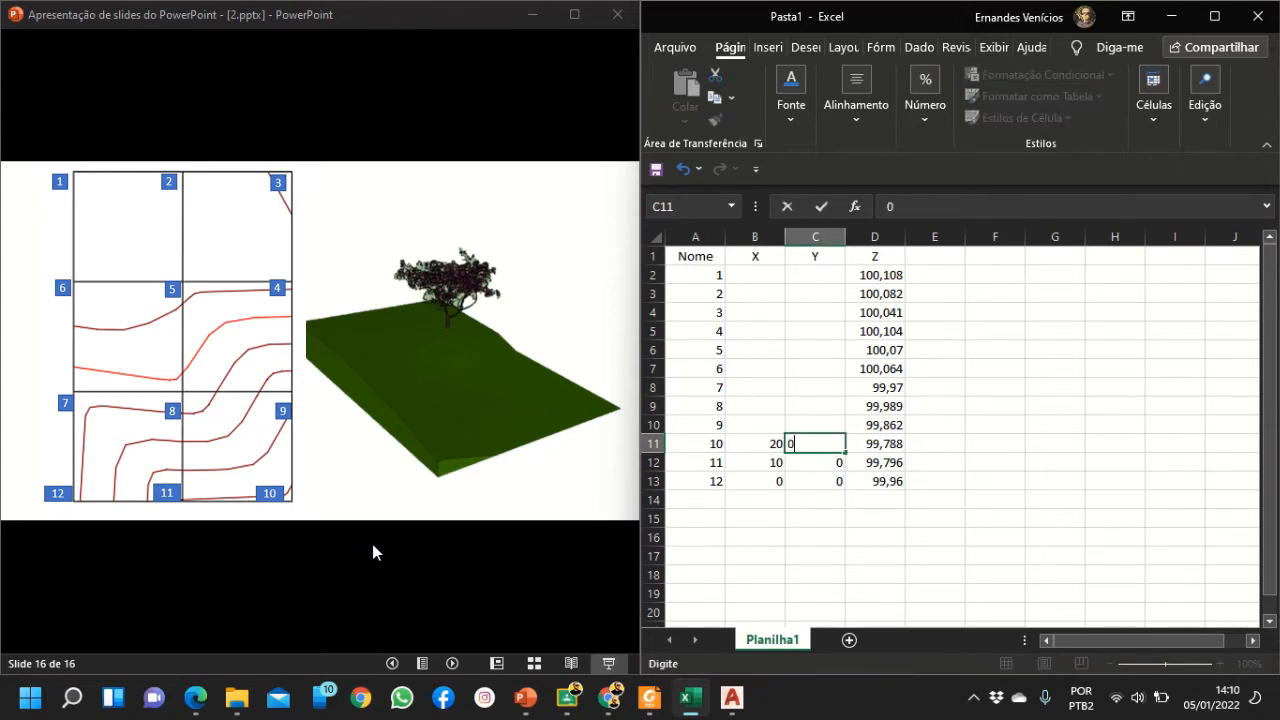
pyautogui.press('Return')
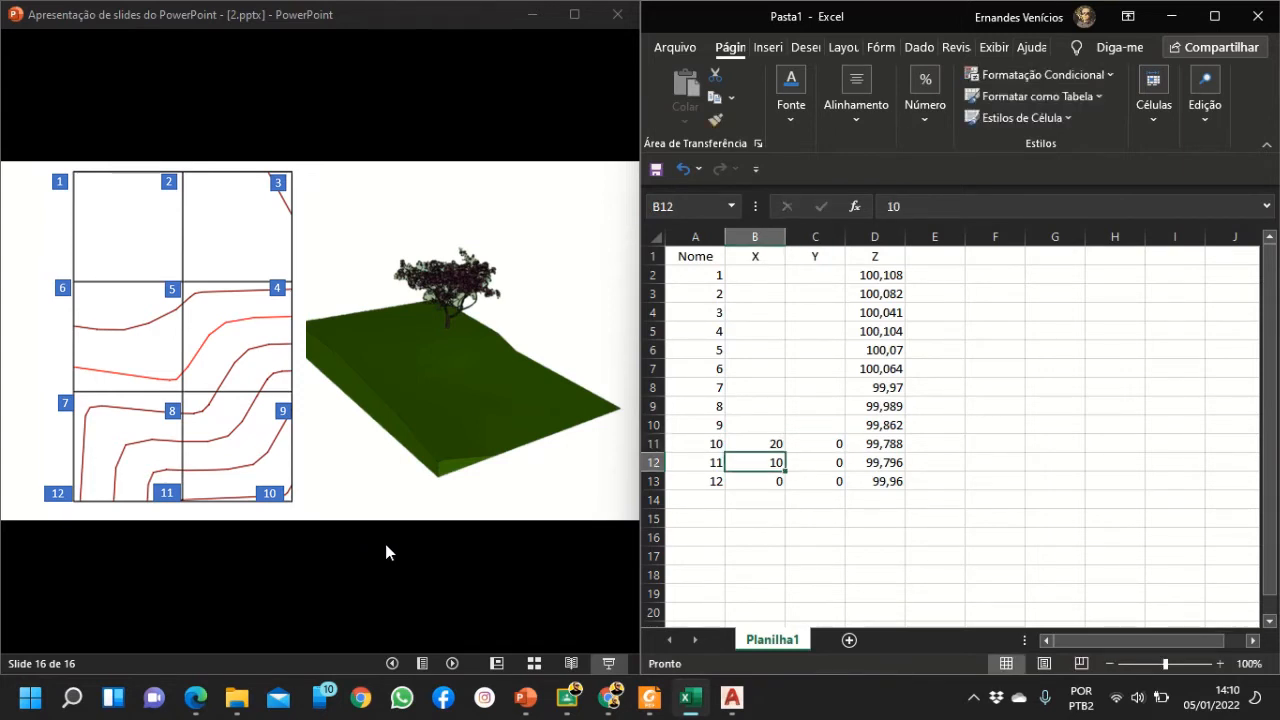
# Enter the coordinates of point 9 as X 20 in B10 and Y 10 in C10
pyautogui.click(921, 513)
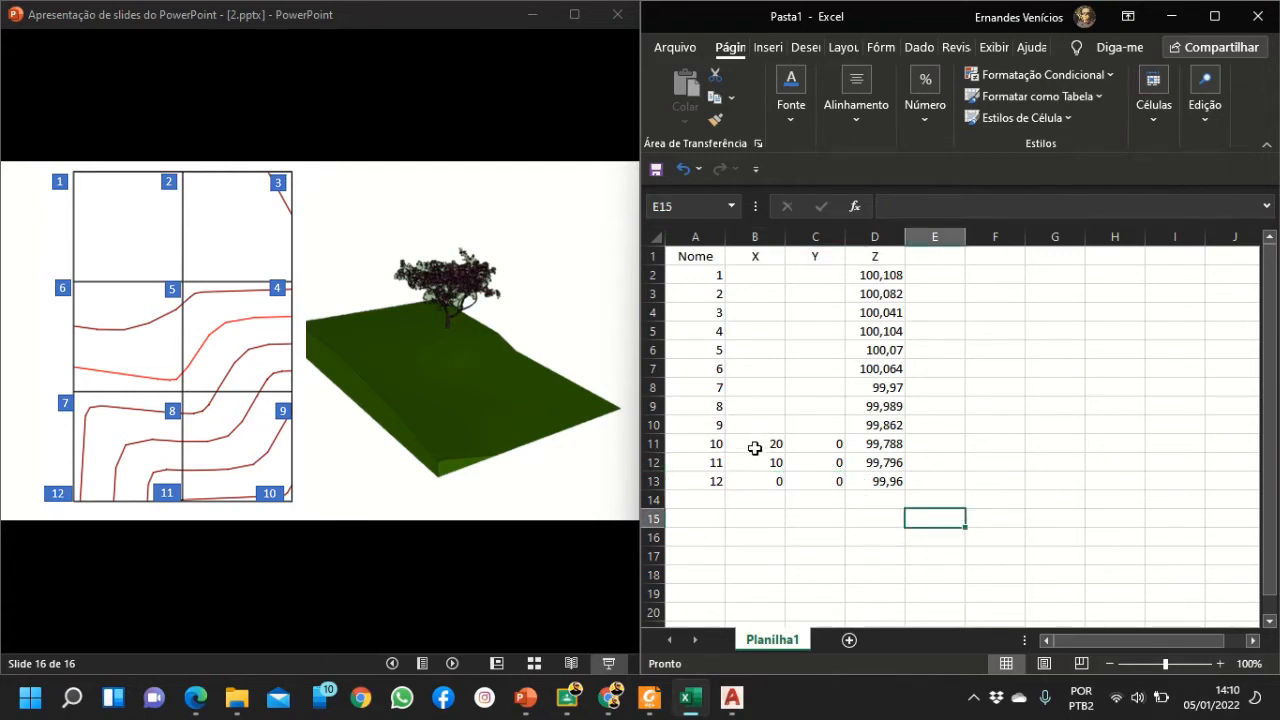
pyautogui.click(749, 444)
pyautogui.click(740, 426)
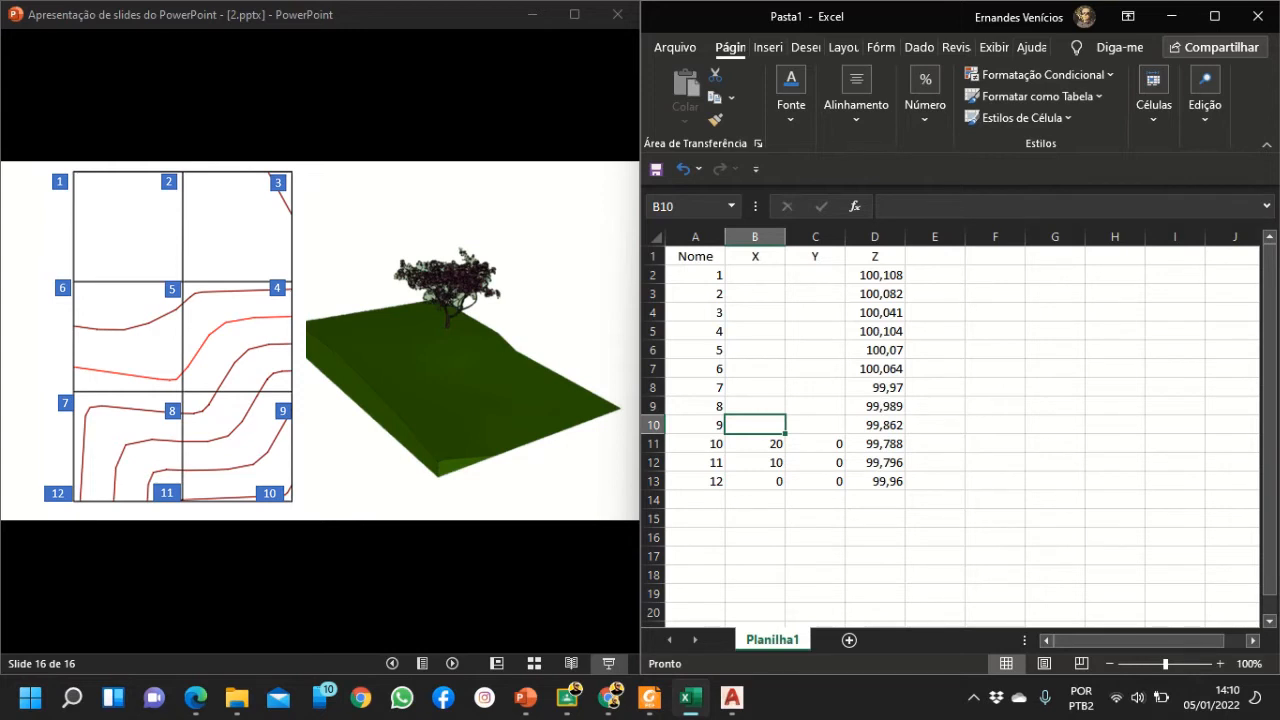
pyautogui.write('20')
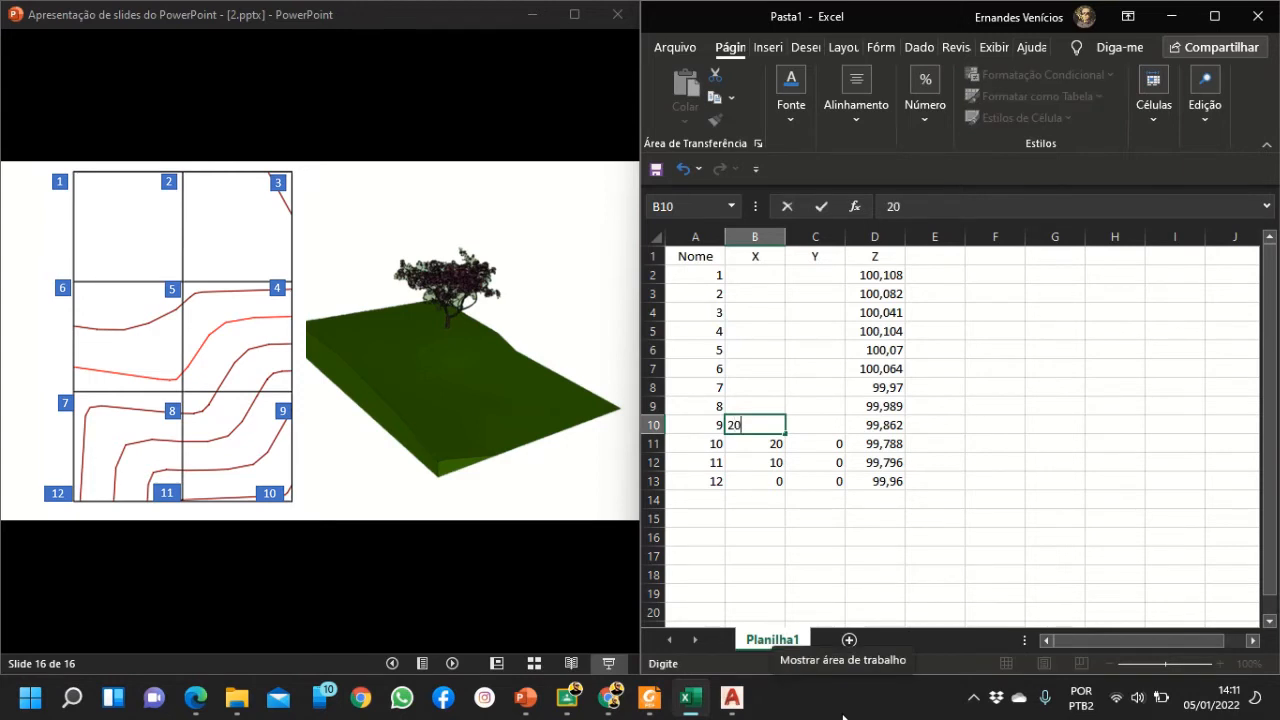
pyautogui.press('Tab')
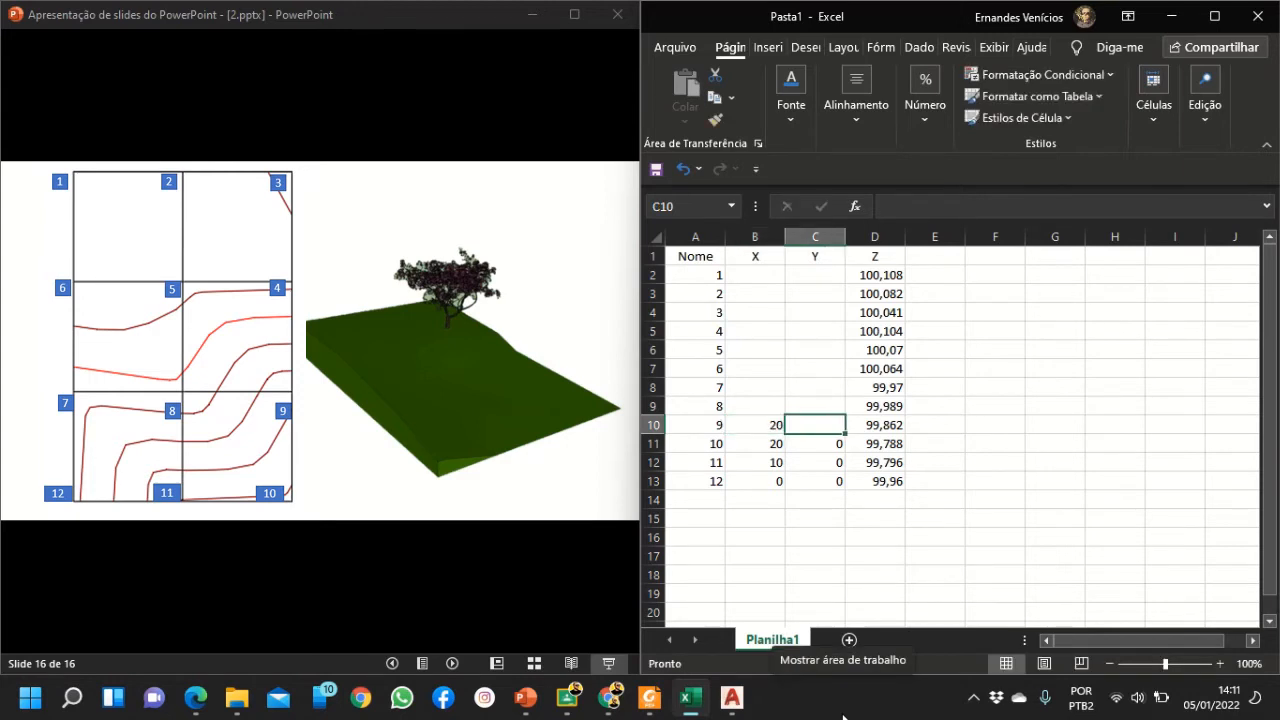
pyautogui.write('10')
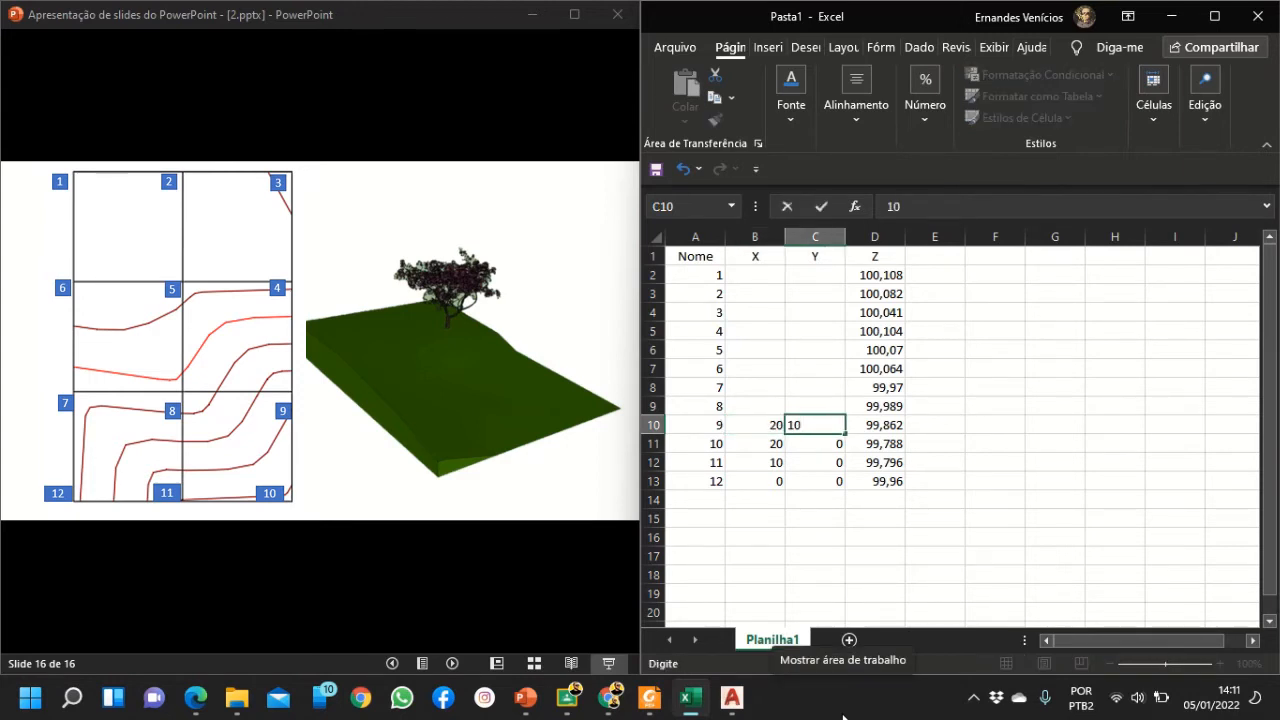
pyautogui.press('Return')
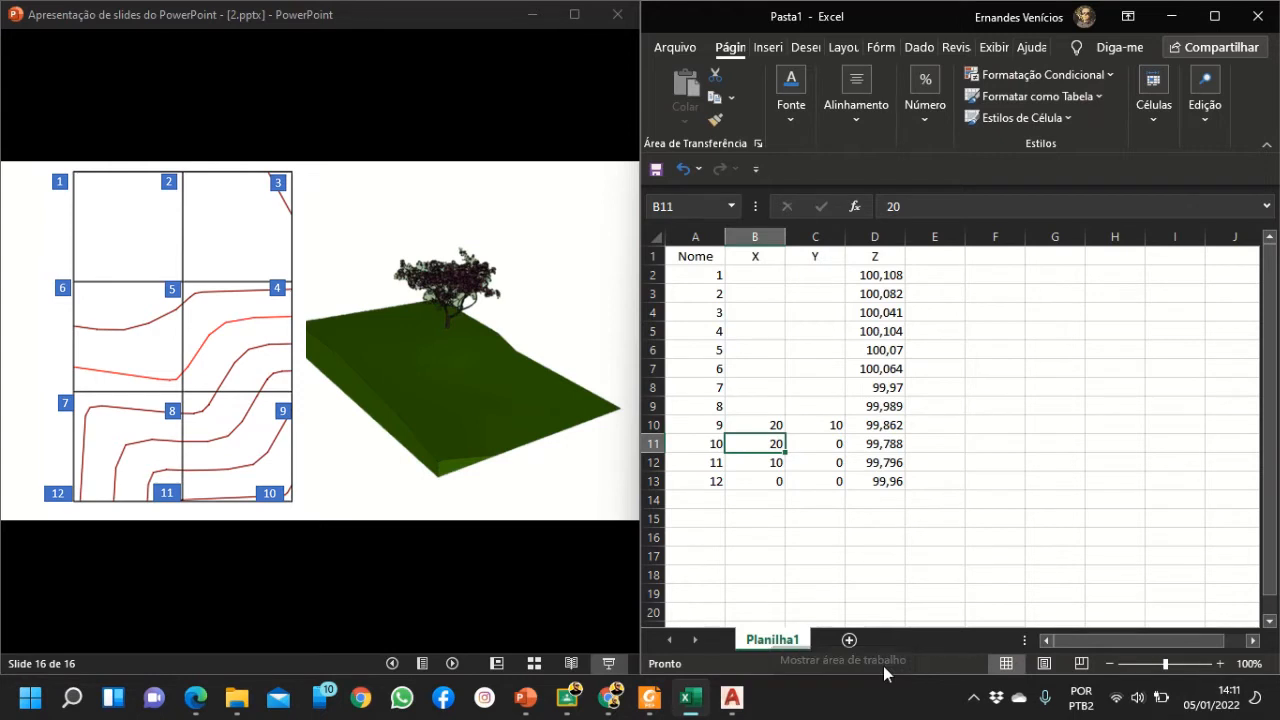
# Enter the coordinates of point 8 as X 10 in B9 and Y 10 in C9
pyautogui.click(757, 406)
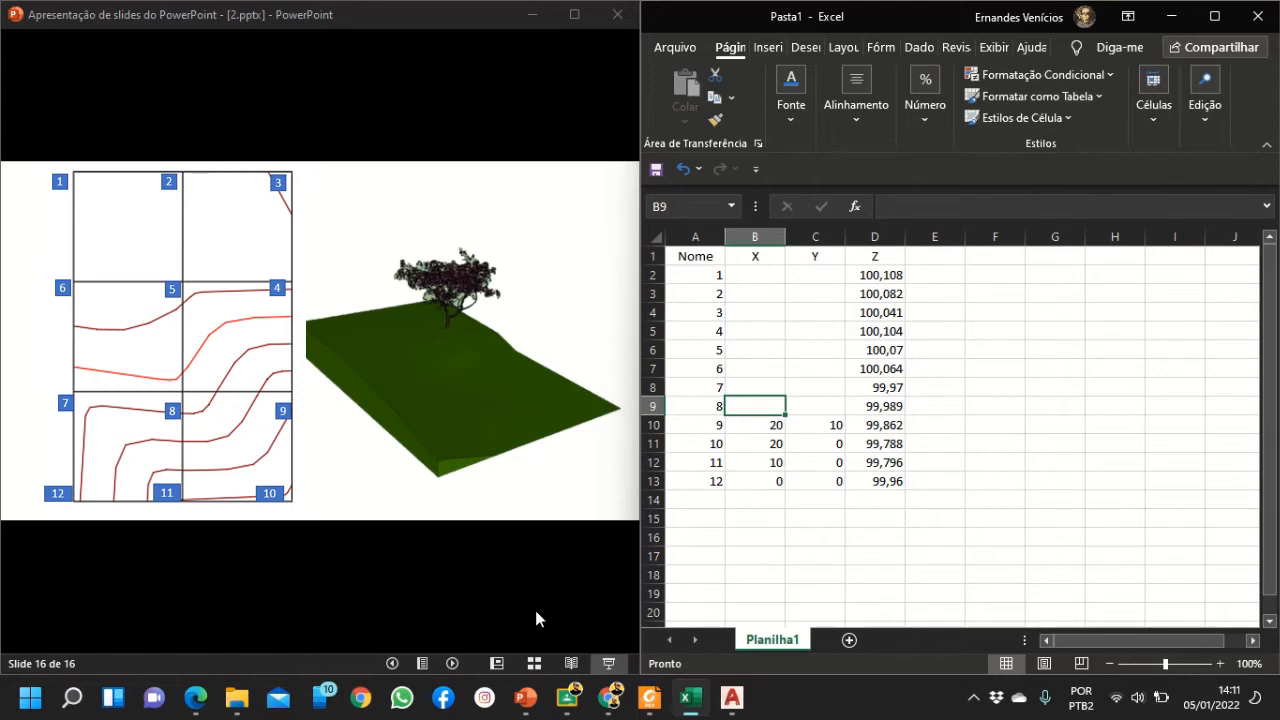
pyautogui.write('10')
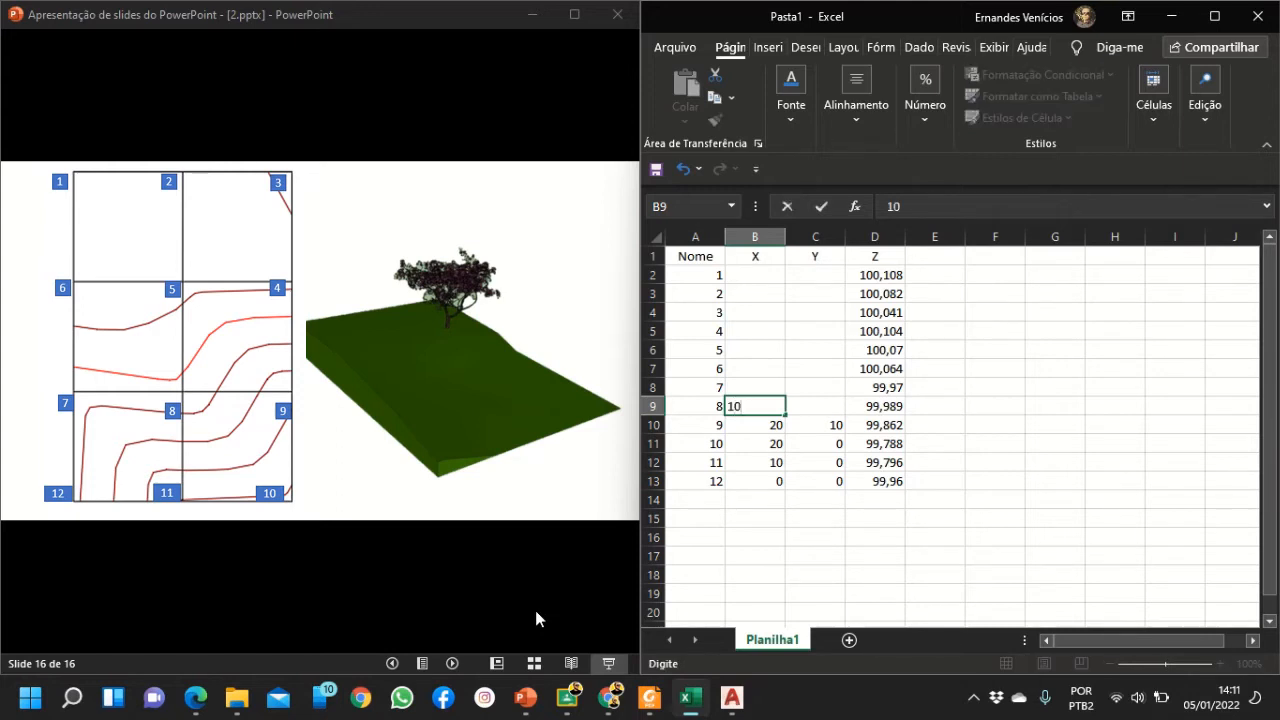
pyautogui.press('Tab')
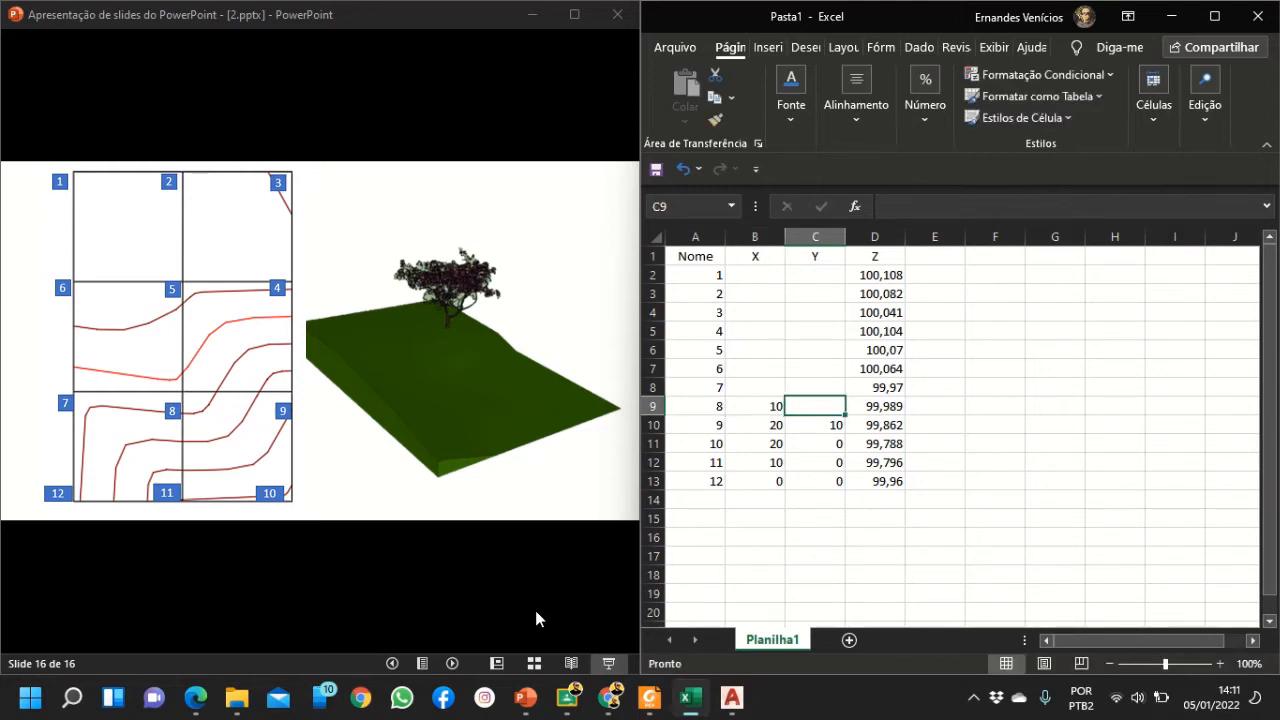
pyautogui.write('10')
pyautogui.click(1018, 422)
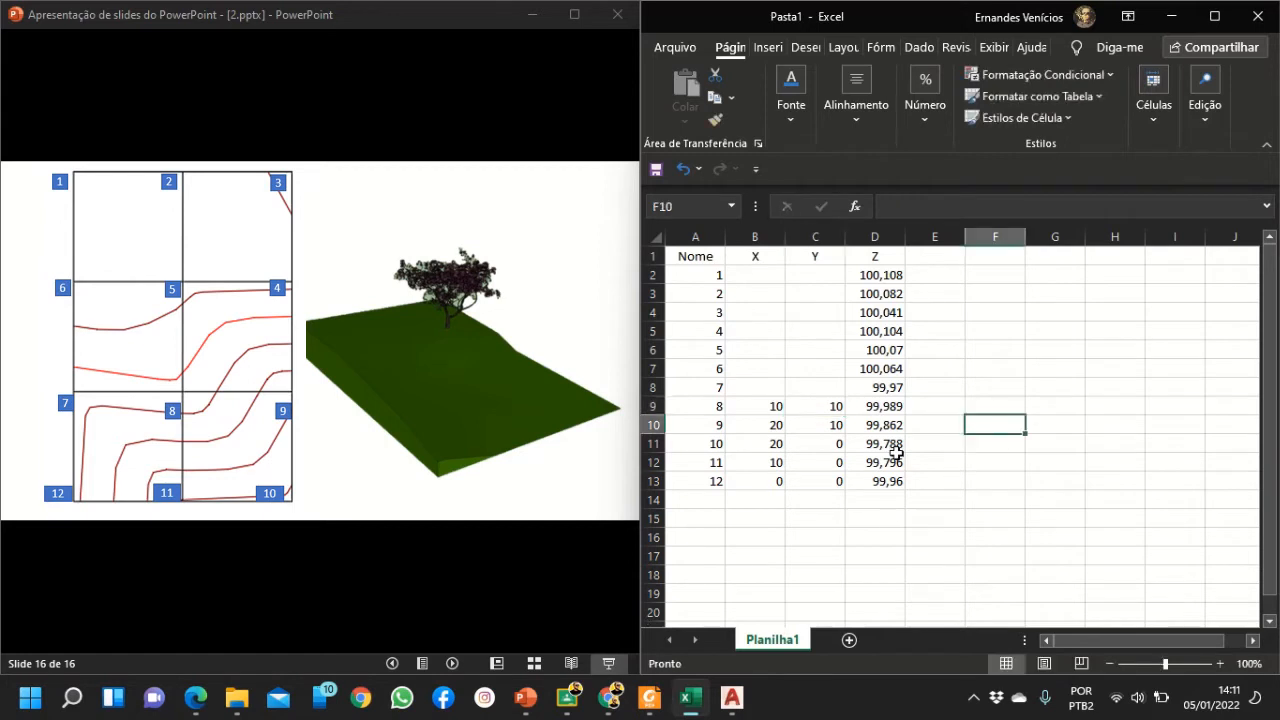
# Enter the coordinates of point 7 as X 0 in B8 and Y 10 in C8
pyautogui.click(745, 388)
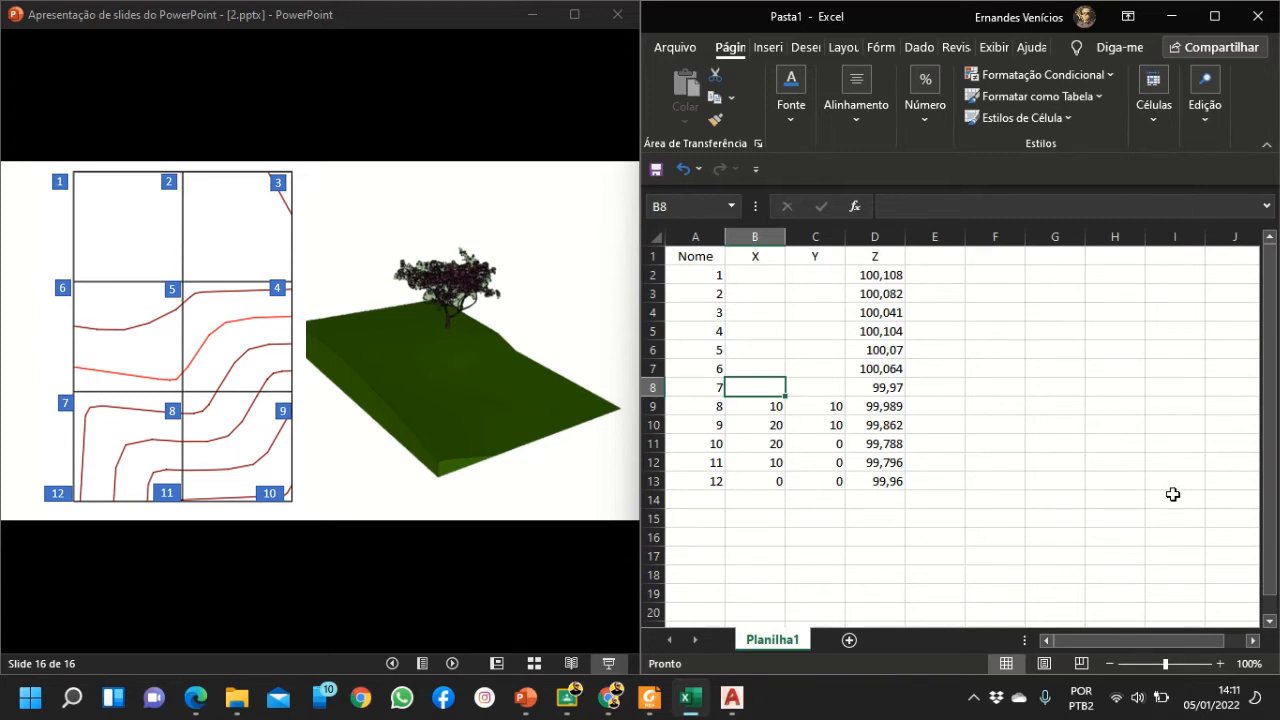
pyautogui.write('0')
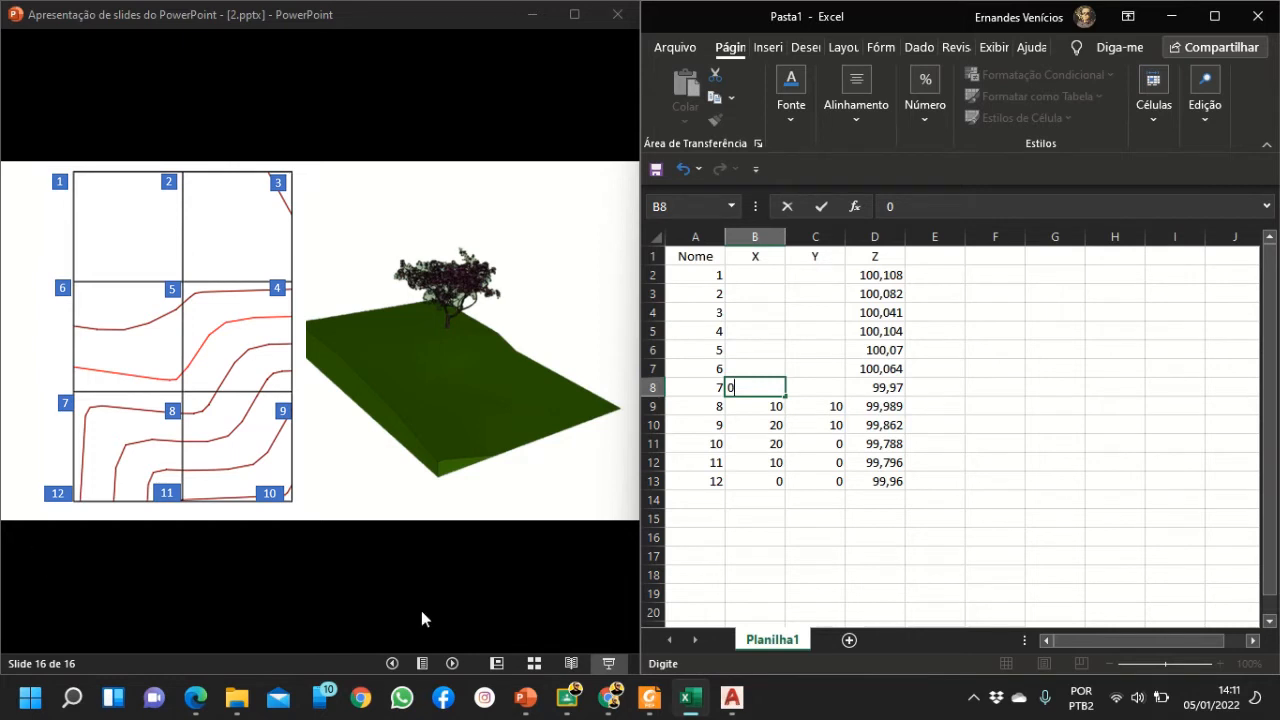
pyautogui.click(828, 387)
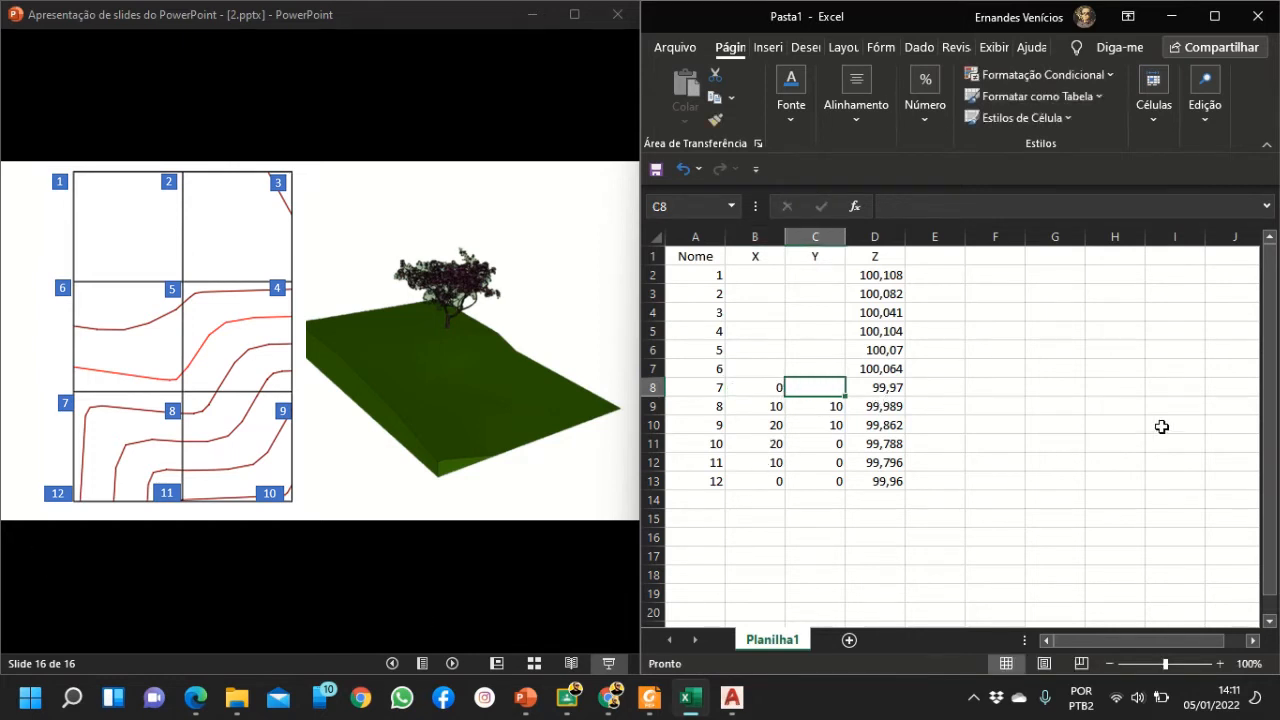
pyautogui.write('10')
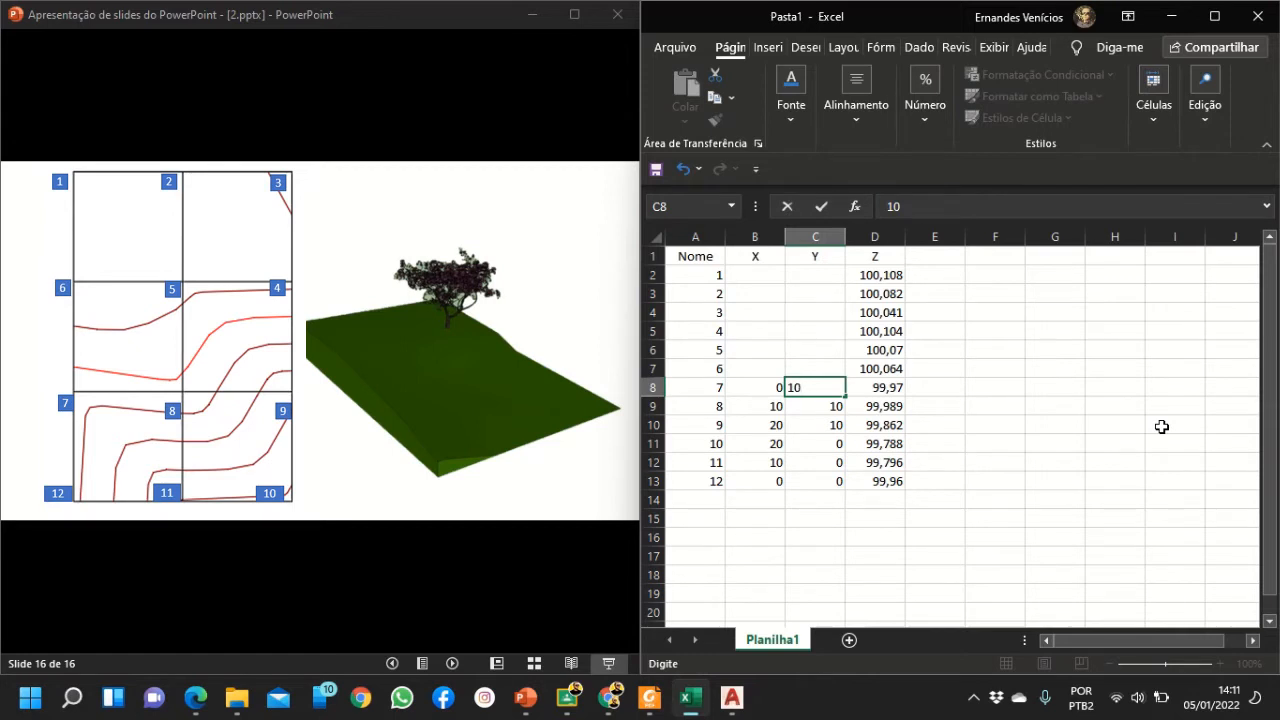
pyautogui.press('Return')
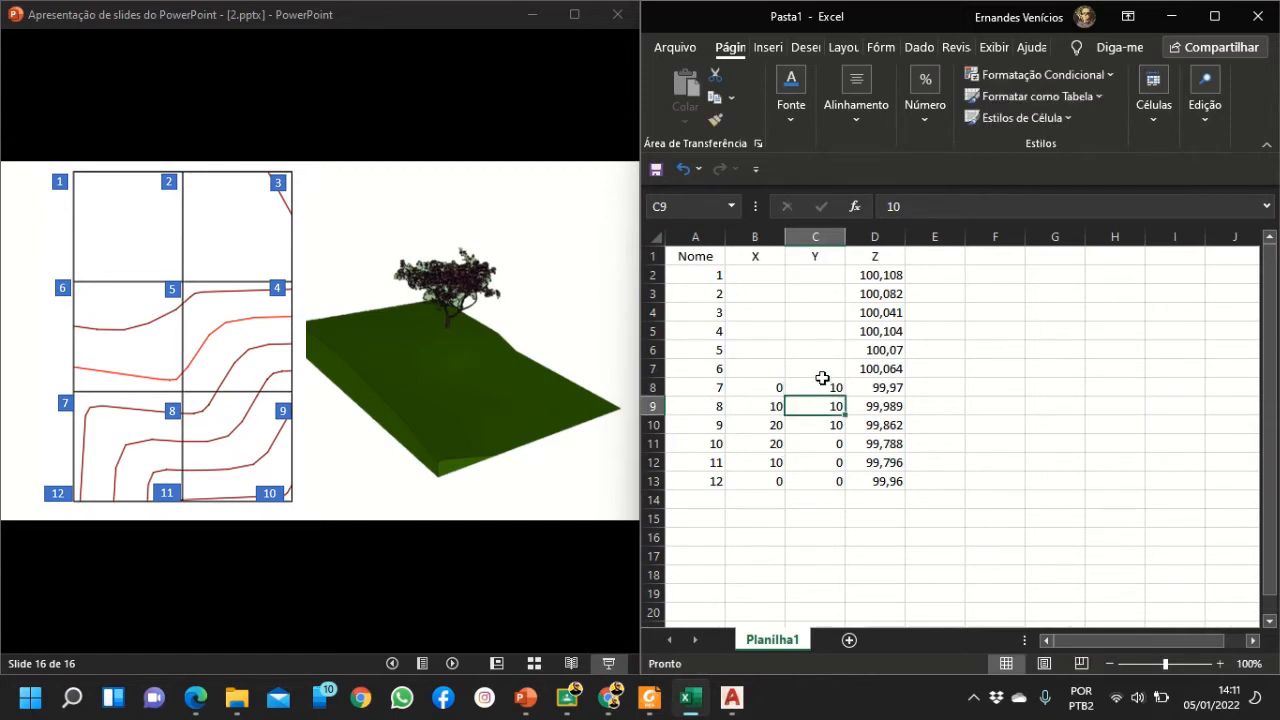
pyautogui.click(1090, 426)
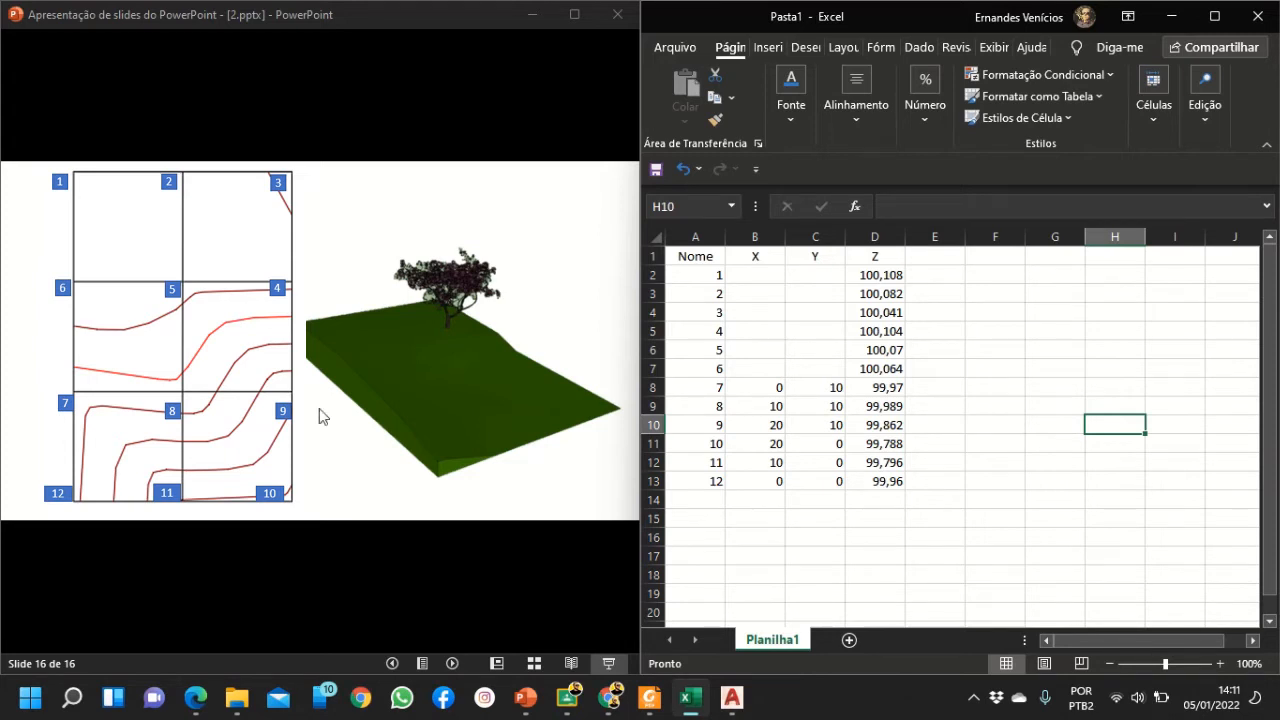
# Enter the coordinates of point 6 as X 0 in B7 and Y 20 in C7
pyautogui.click(771, 372)
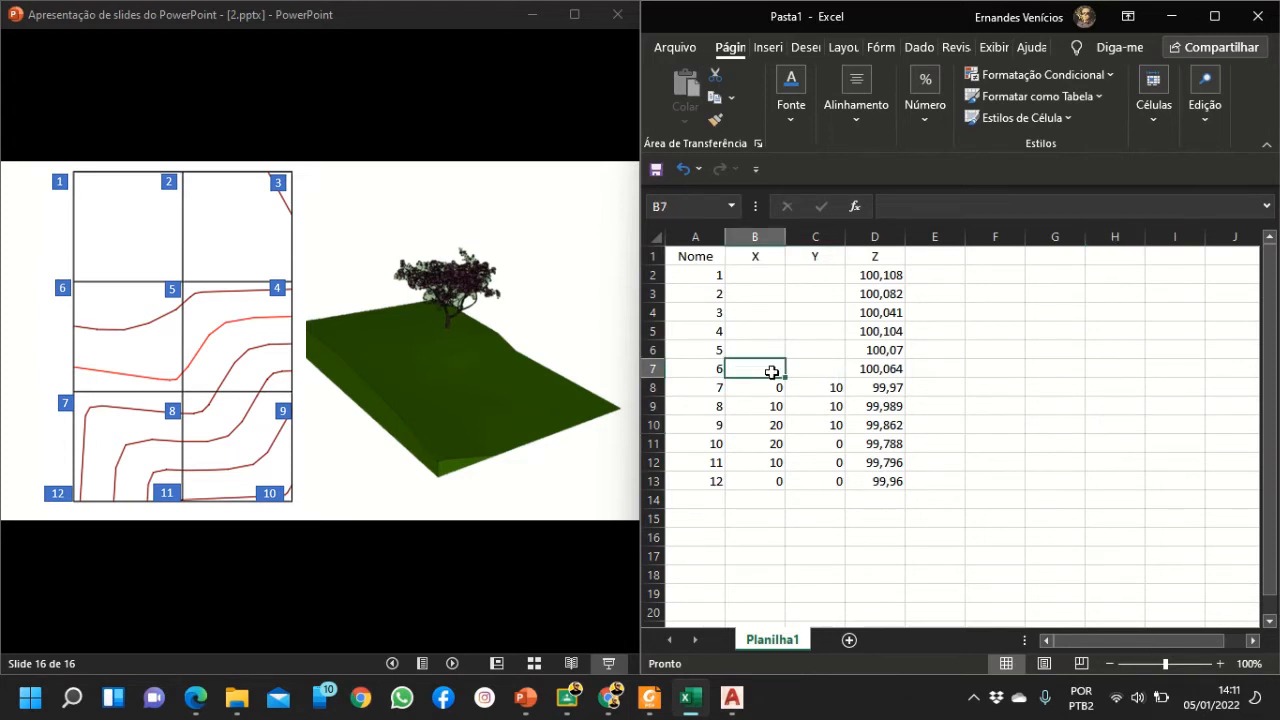
pyautogui.write('0')
pyautogui.press('Tab')
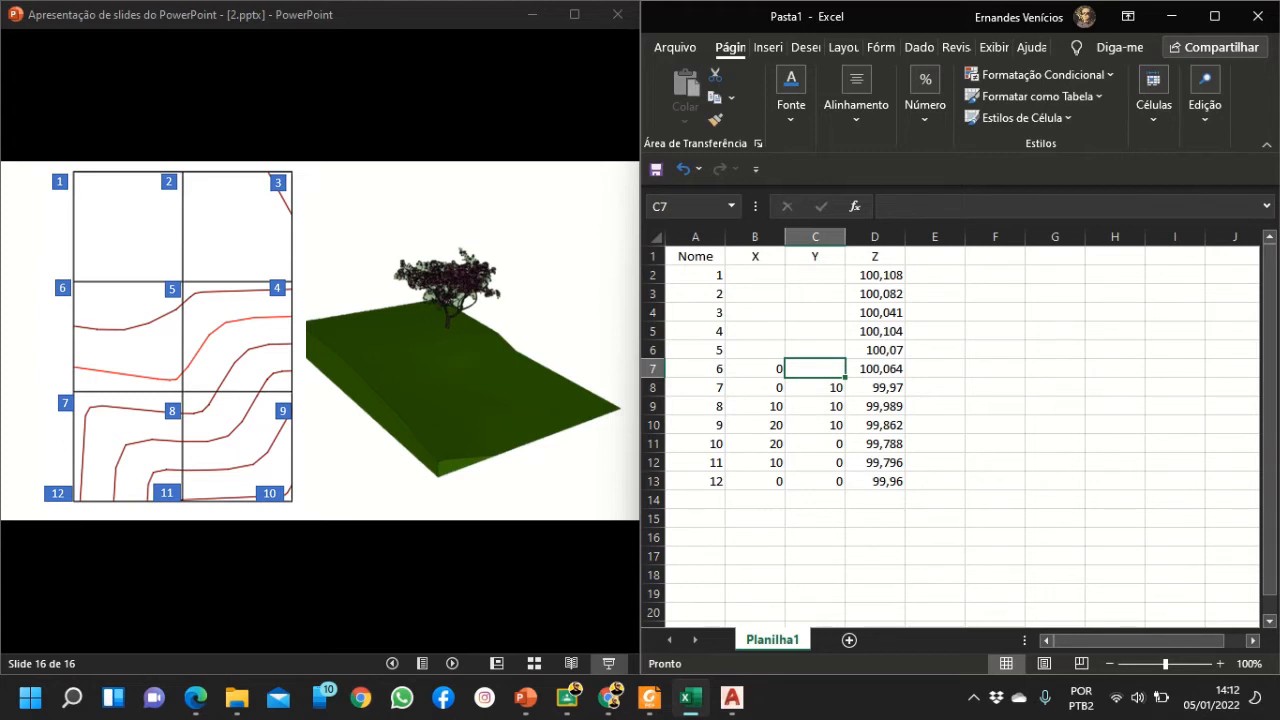
pyautogui.write('10')
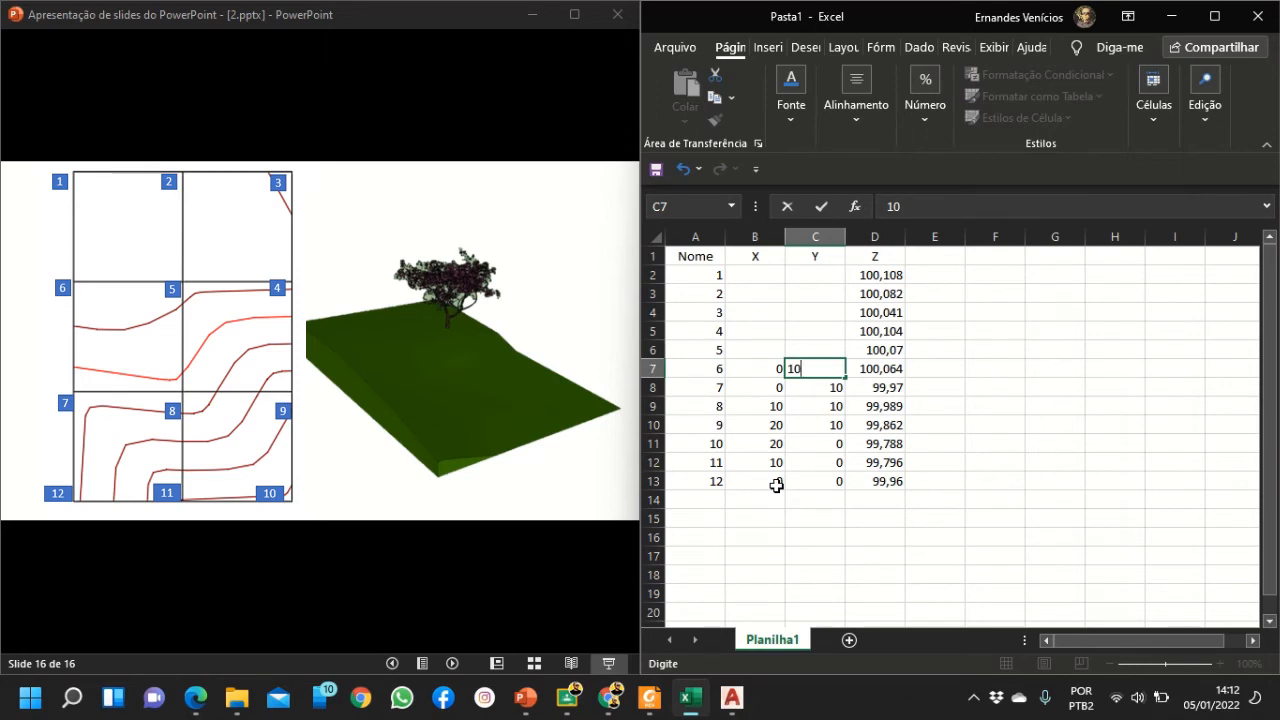
pyautogui.press('BackSpace')
pyautogui.press('BackSpace')
pyautogui.write('20')
pyautogui.press('Return')
pyautogui.click(830, 369)
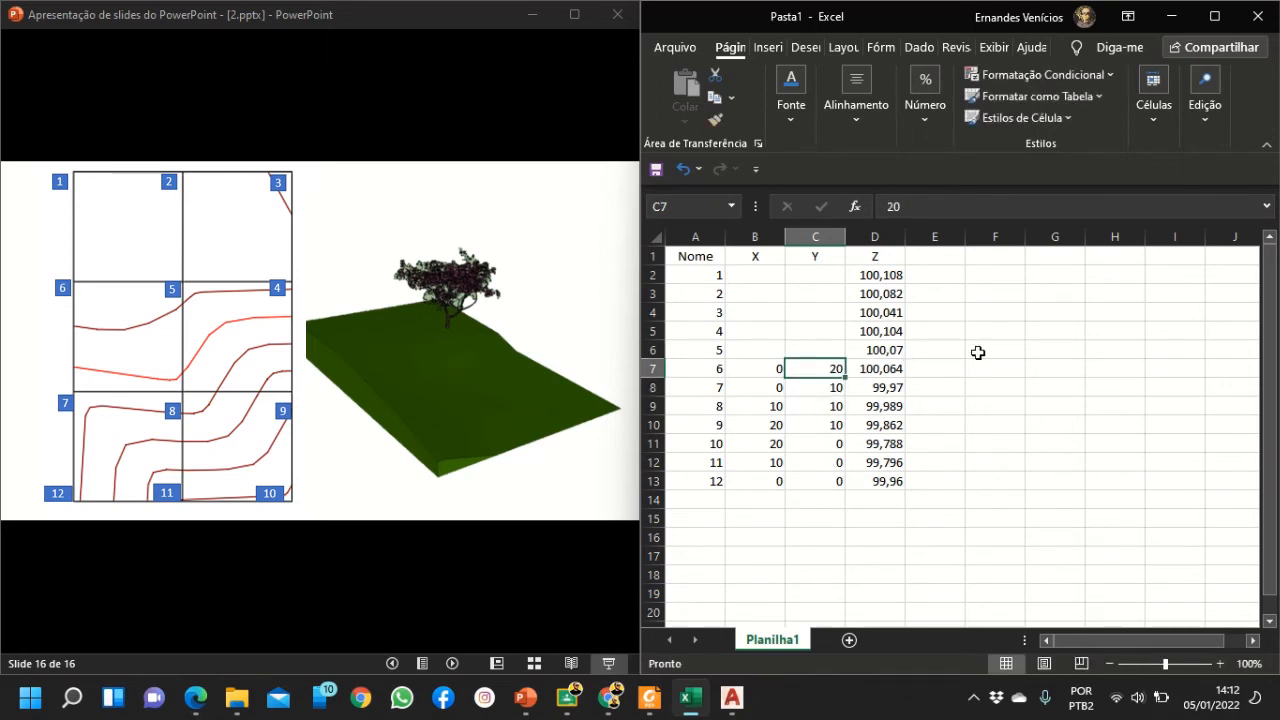
# Enter the coordinates of point 5 as X 10 in B6 and Y 20 in C6
pyautogui.click(762, 347)
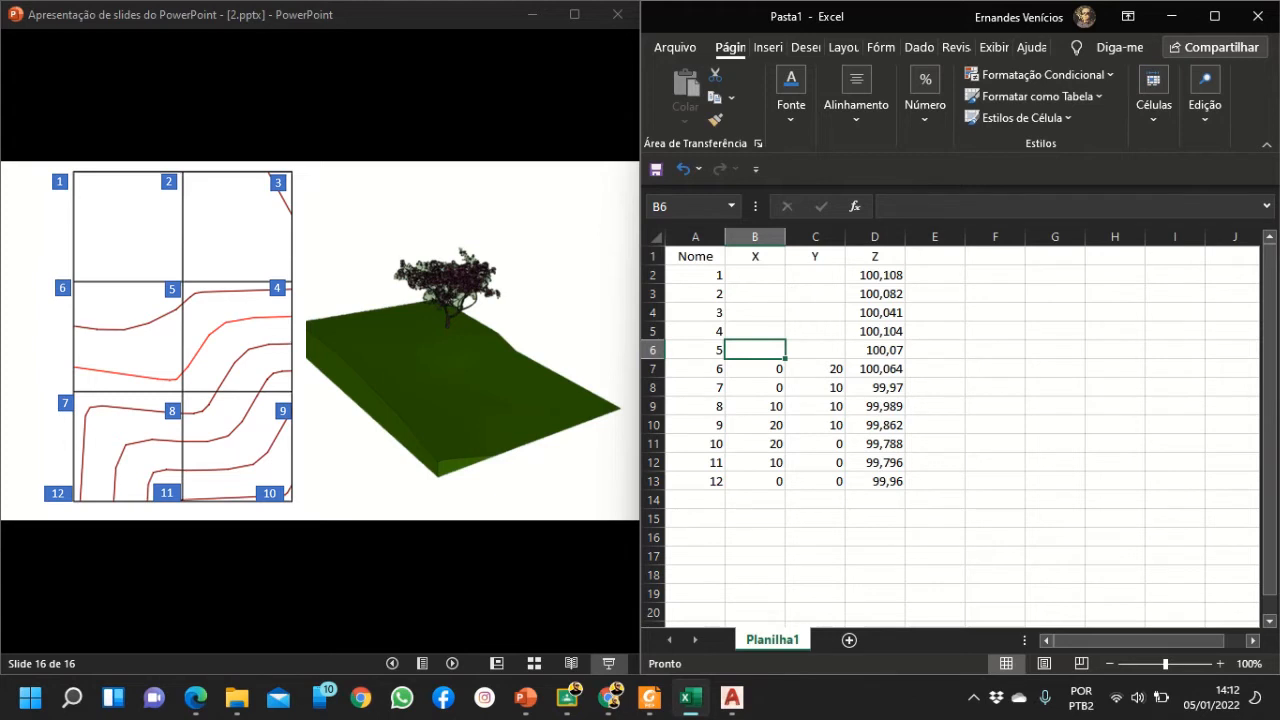
pyautogui.write('20')
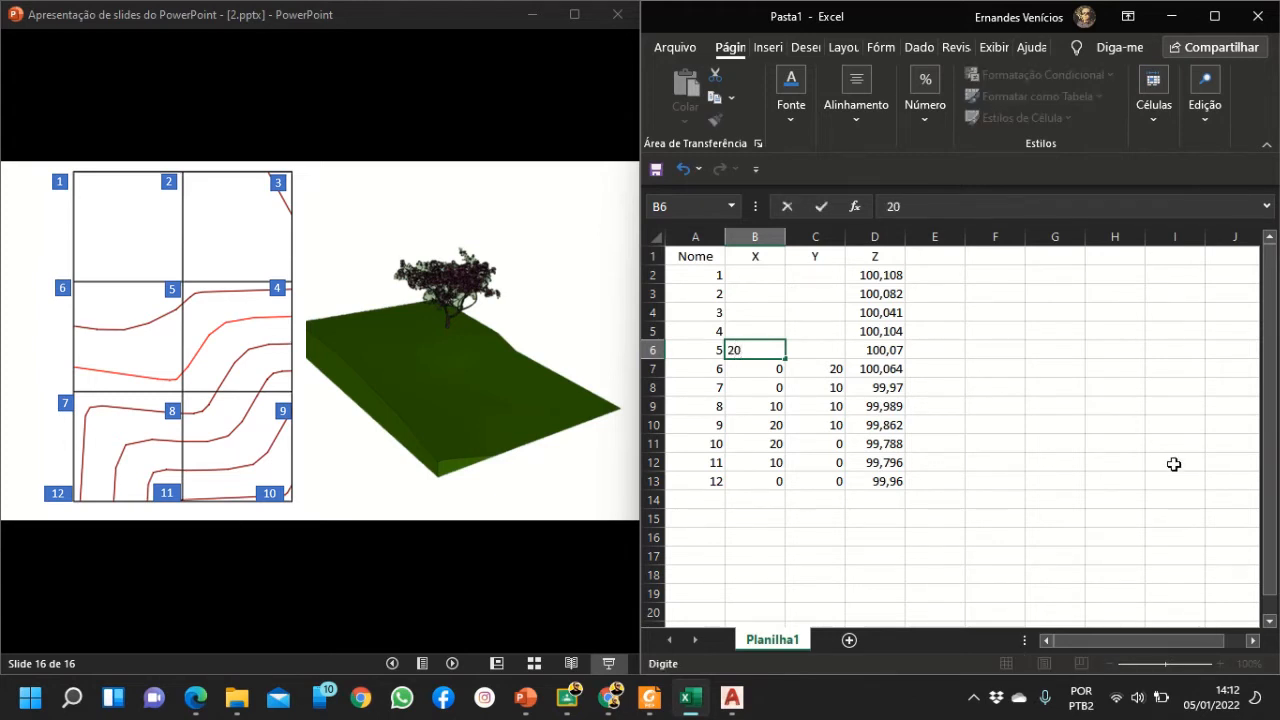
pyautogui.press('BackSpace')
pyautogui.press('BackSpace')
pyautogui.write('10')
pyautogui.press('Tab')
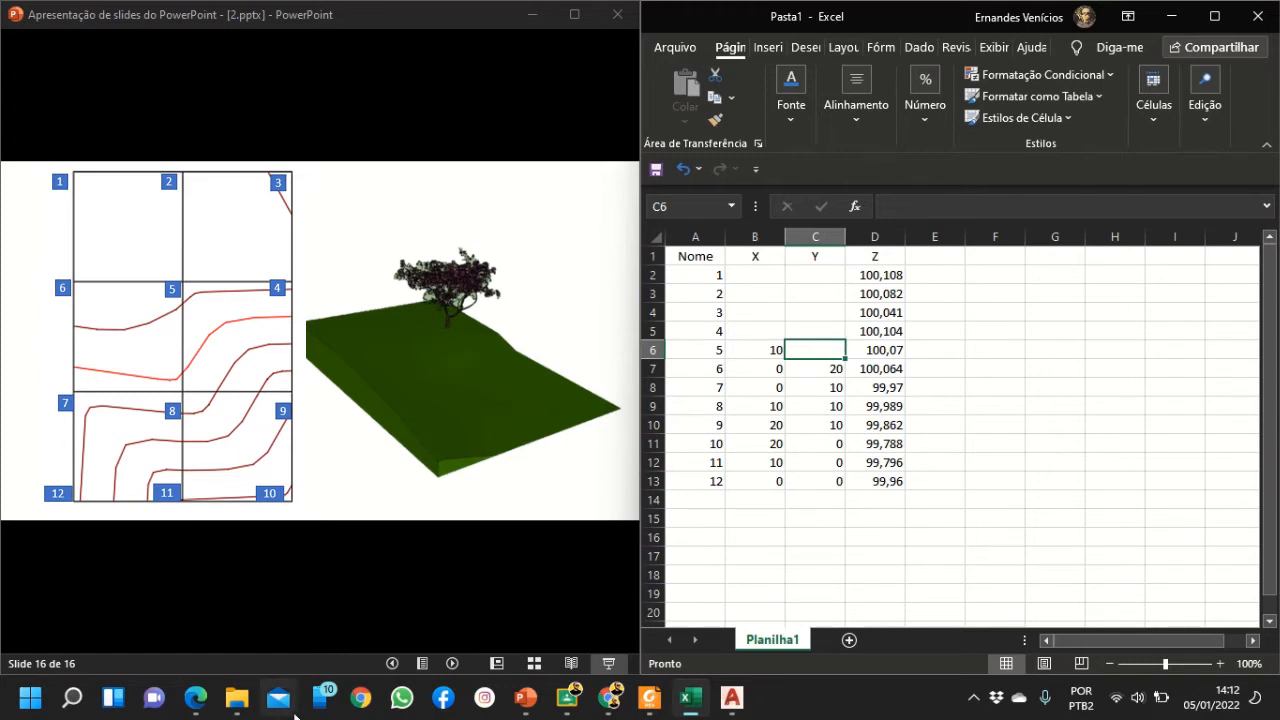
pyautogui.write('20')
pyautogui.press('Return')
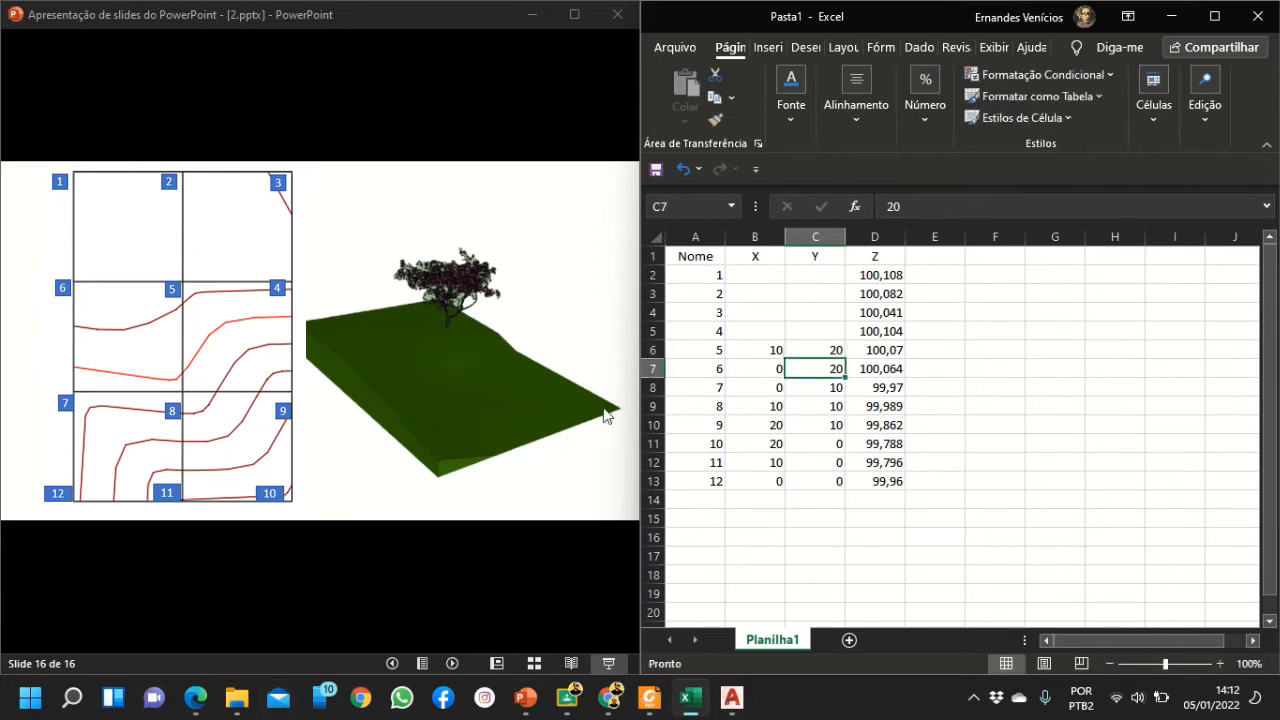
# Enter the coordinates of point 4 as X 20 in B5 and Y 20 in C5
pyautogui.click(768, 334)
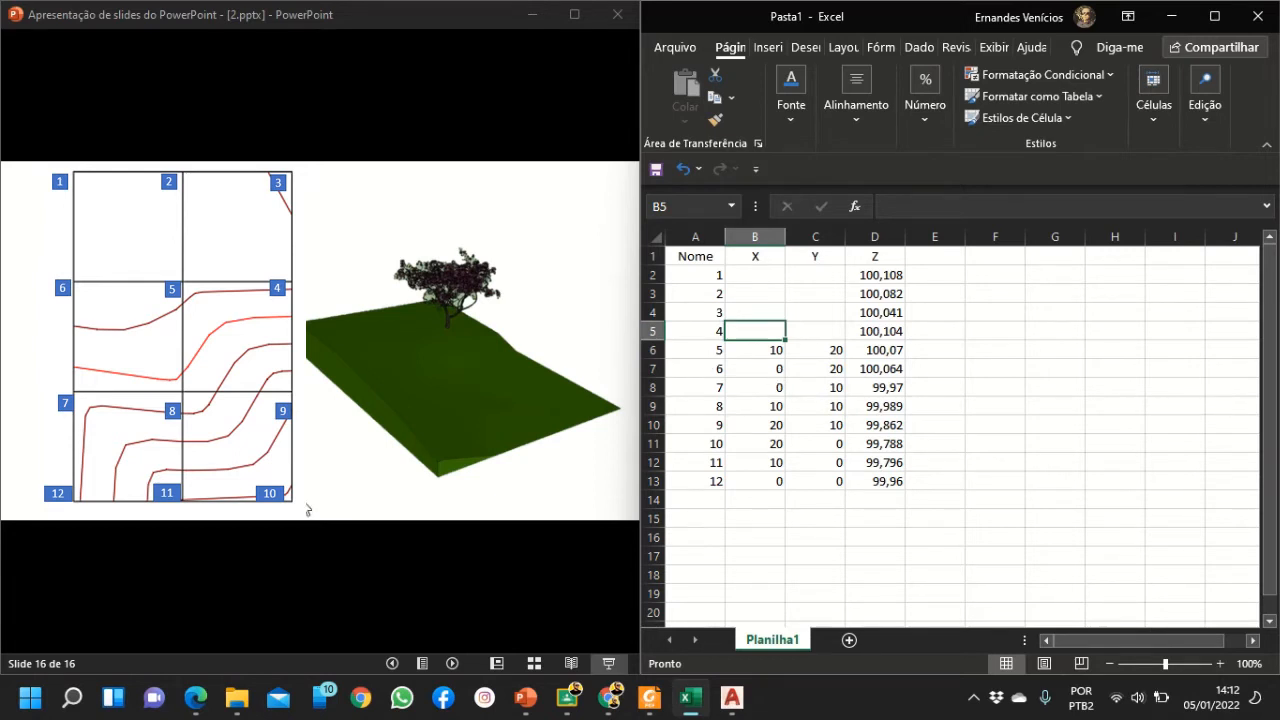
pyautogui.write('20')
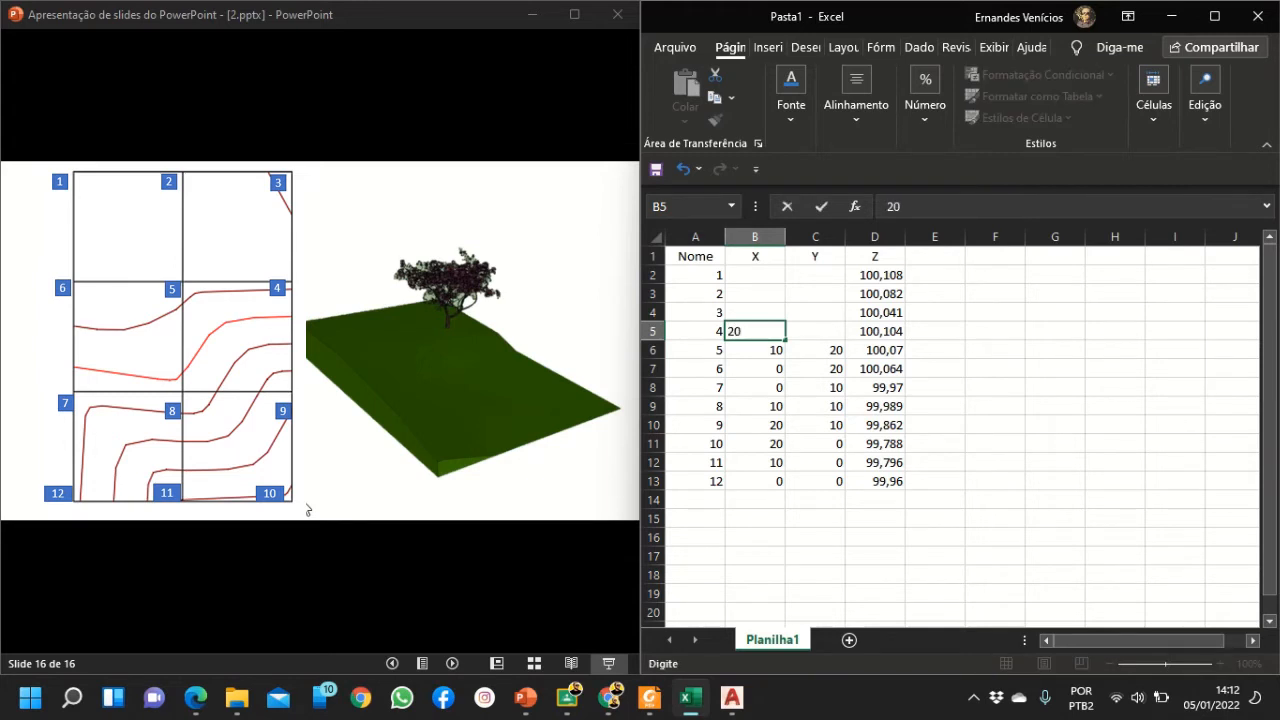
pyautogui.press('Tab')
pyautogui.write('20')
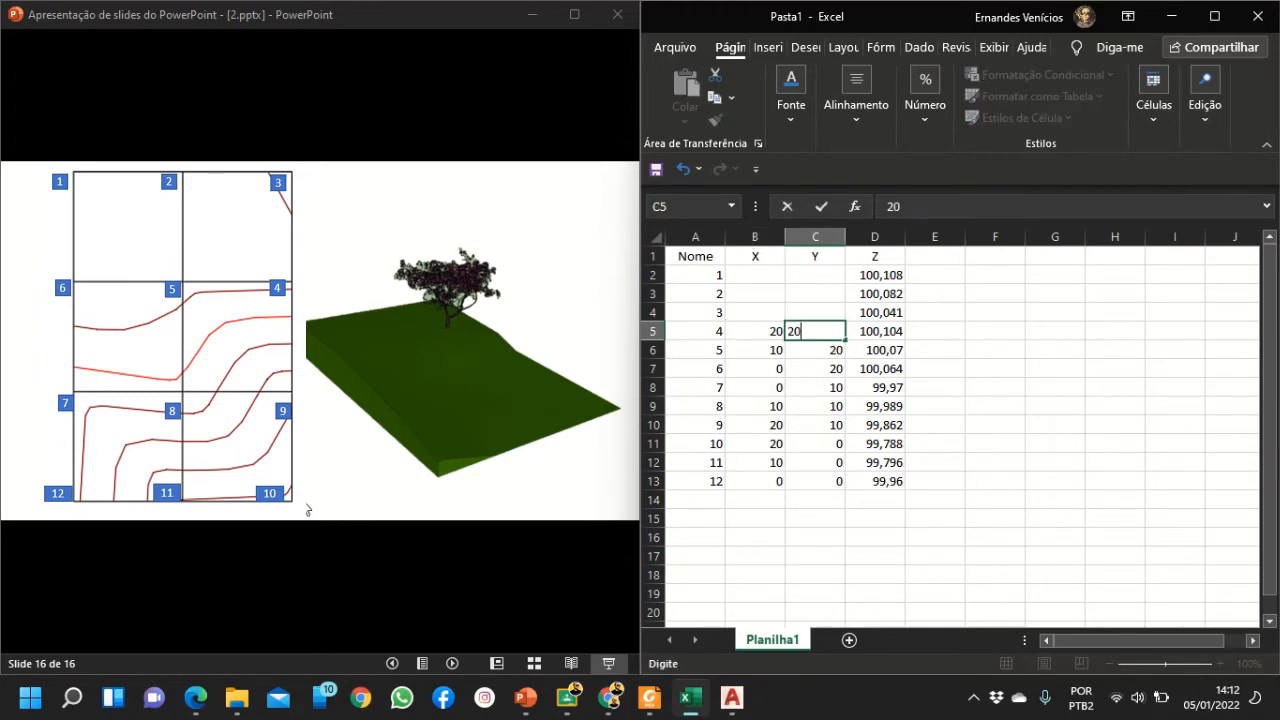
pyautogui.press('Return')
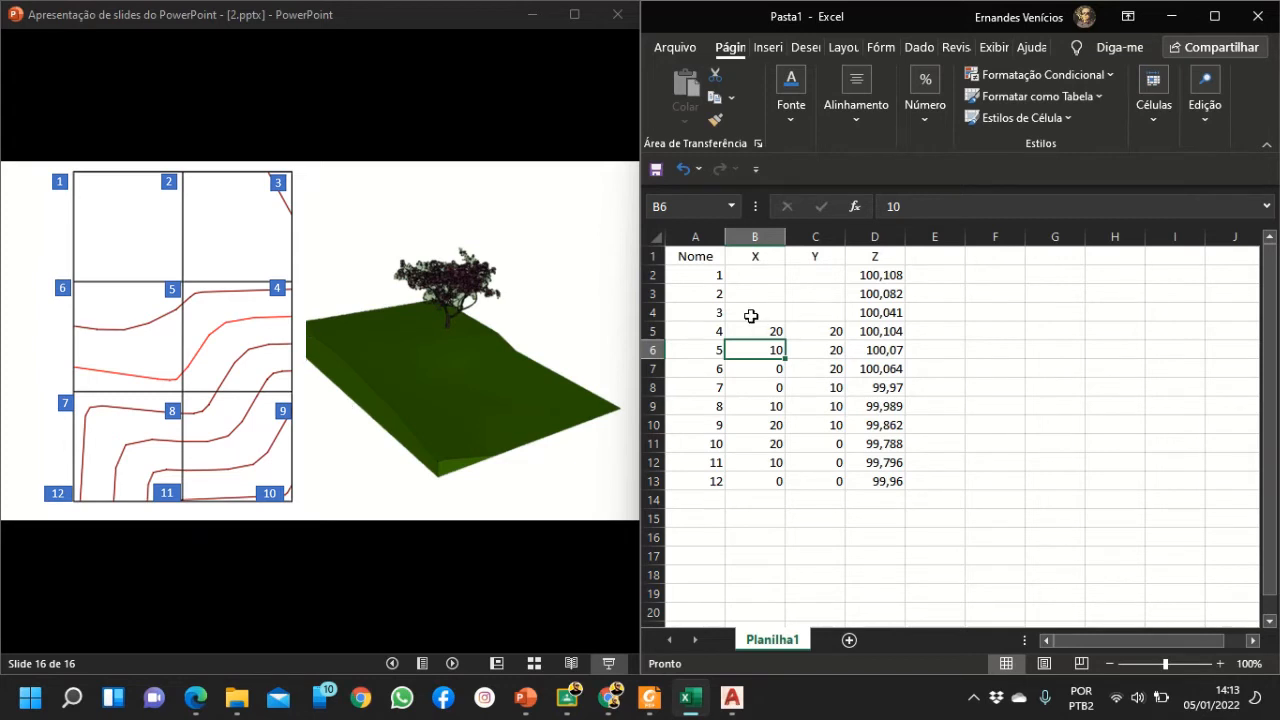
# Enter the coordinates of point 3 as Y 30 in C4 and X 20 in B4
pyautogui.click(812, 313)
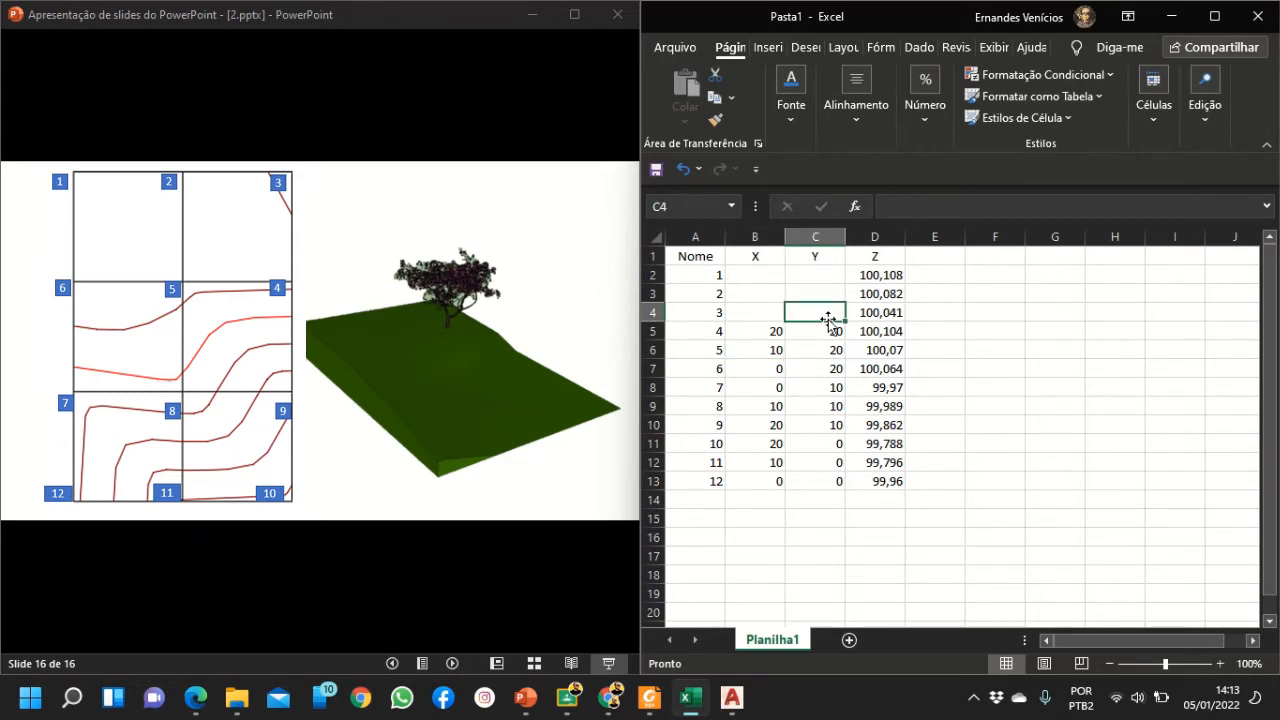
pyautogui.write('30')
pyautogui.press('Left')
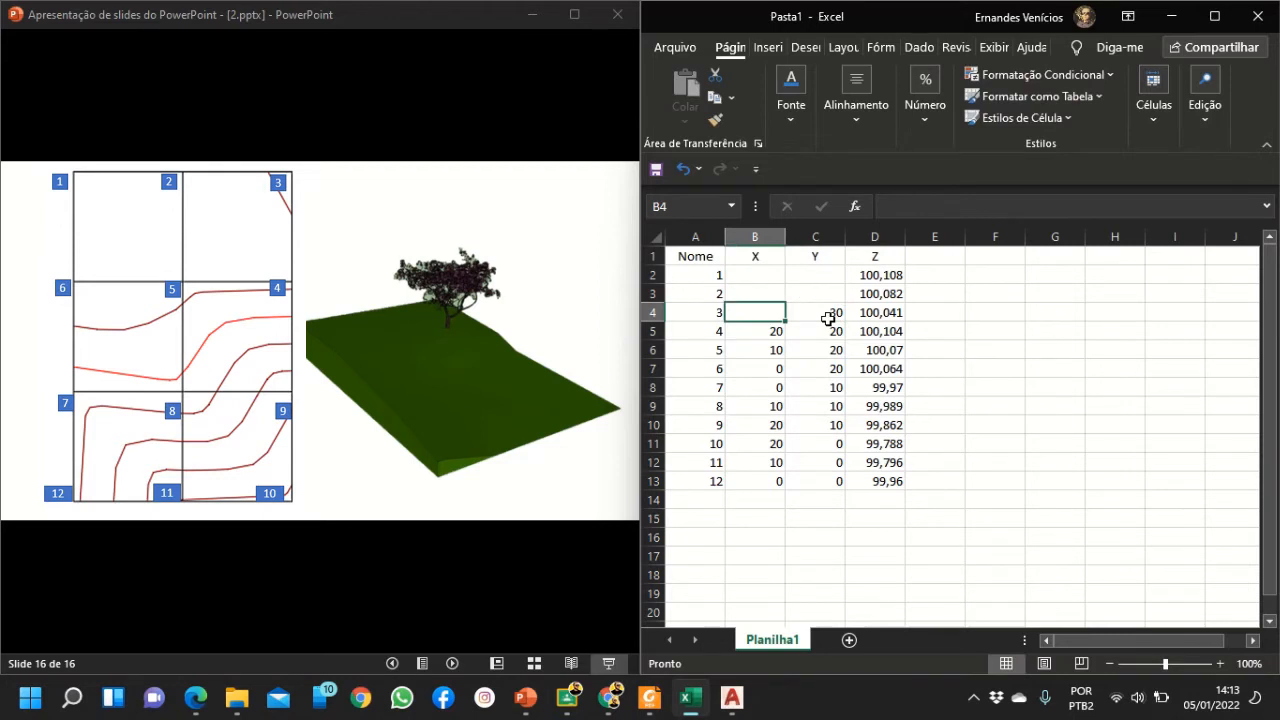
pyautogui.write('20')
pyautogui.press('Return')
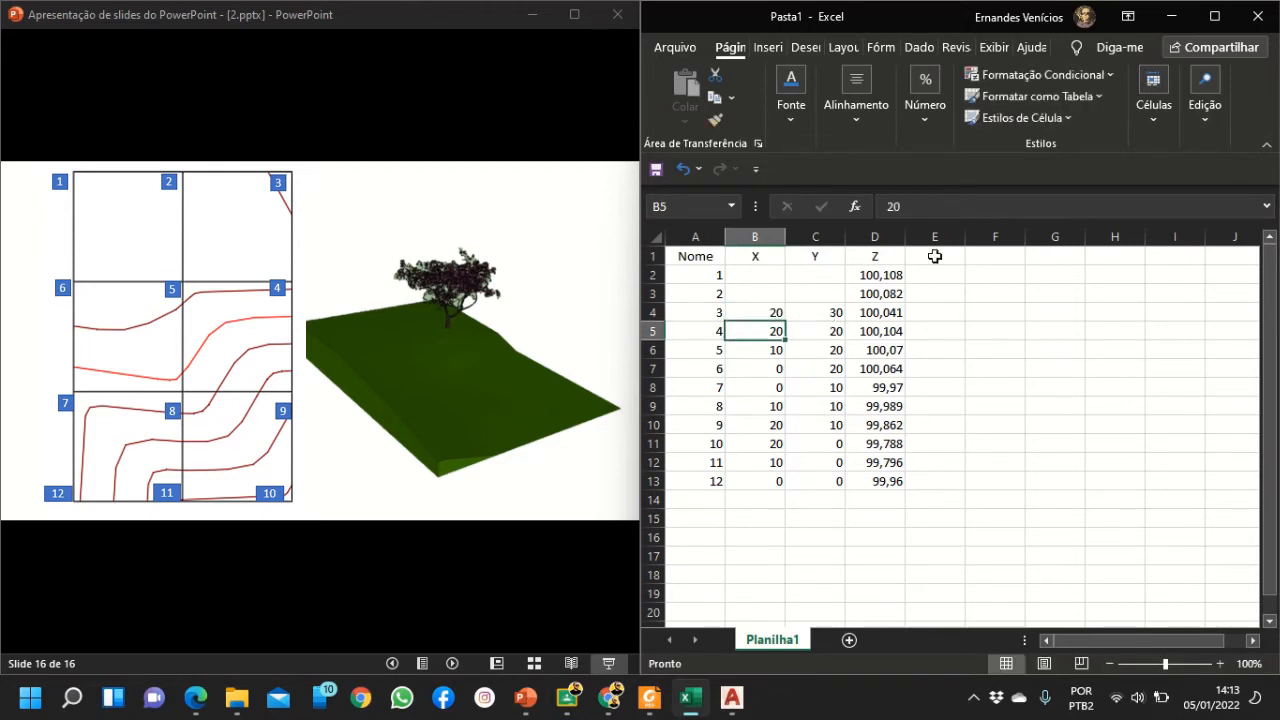
# Enter the coordinates of point 2 as Y 30 in C3 and X 10 in B3
pyautogui.click(762, 296)
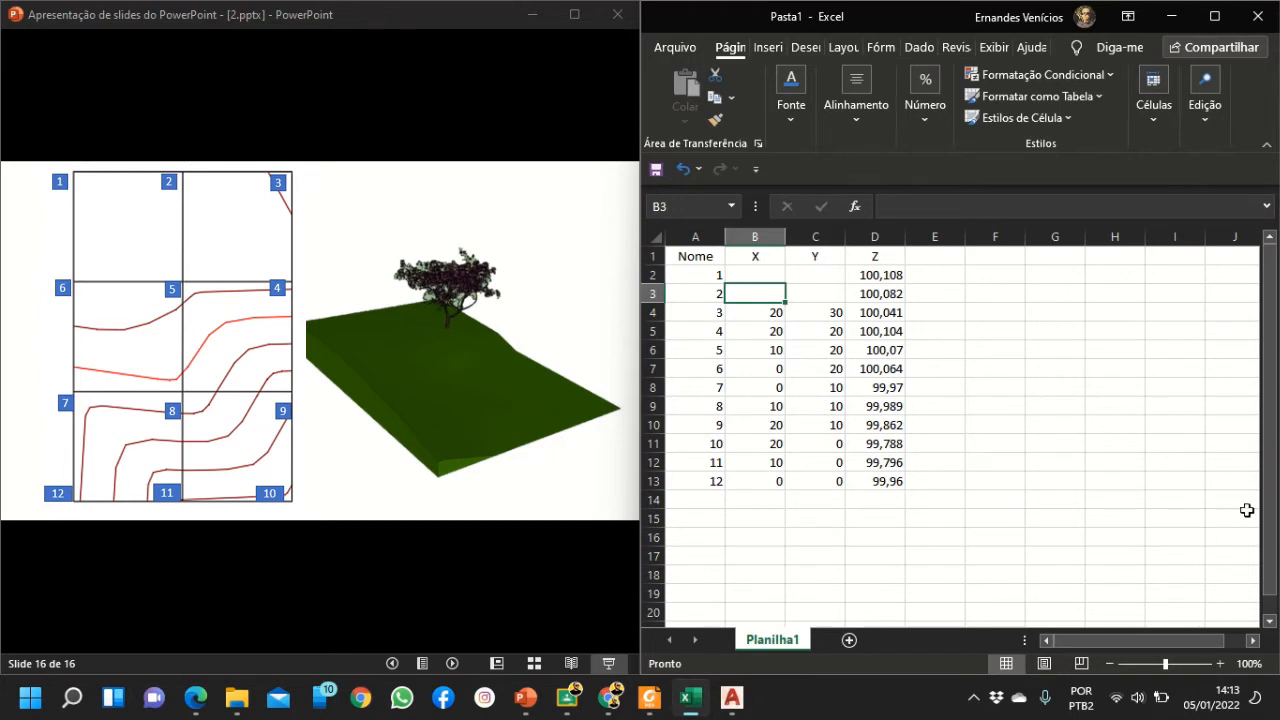
pyautogui.press('Right')
pyautogui.write('30')
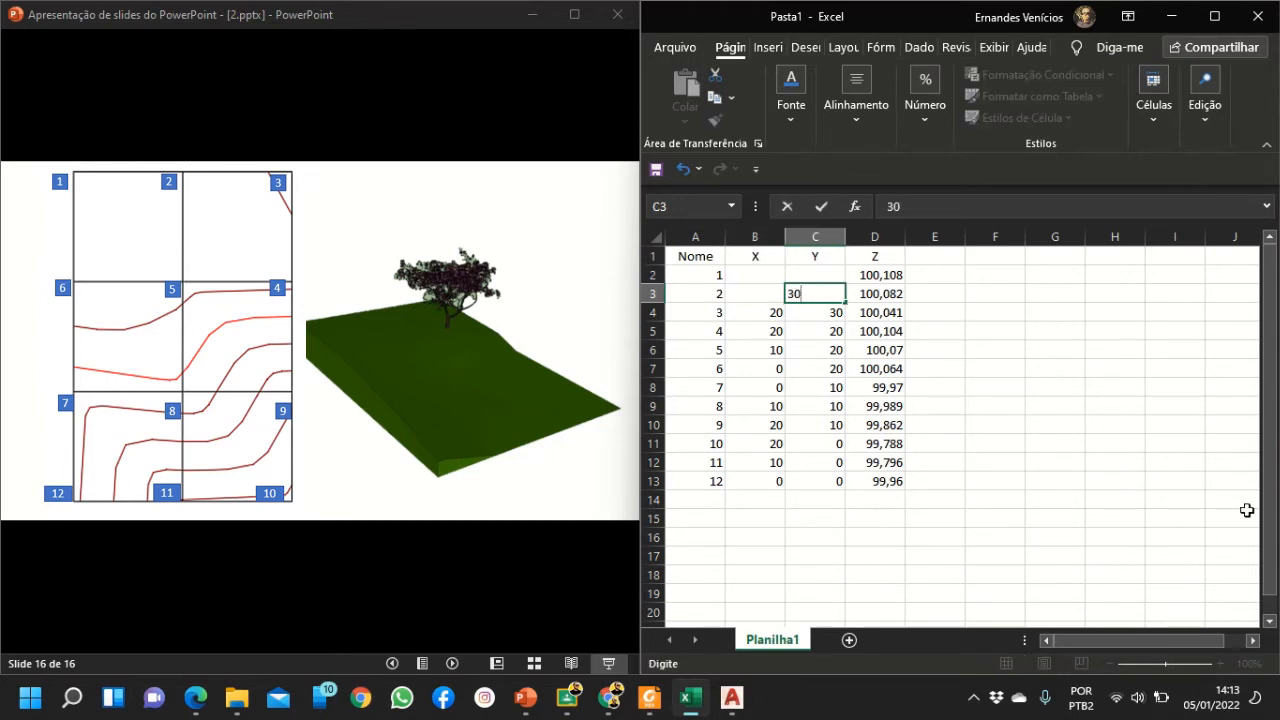
pyautogui.press('Left')
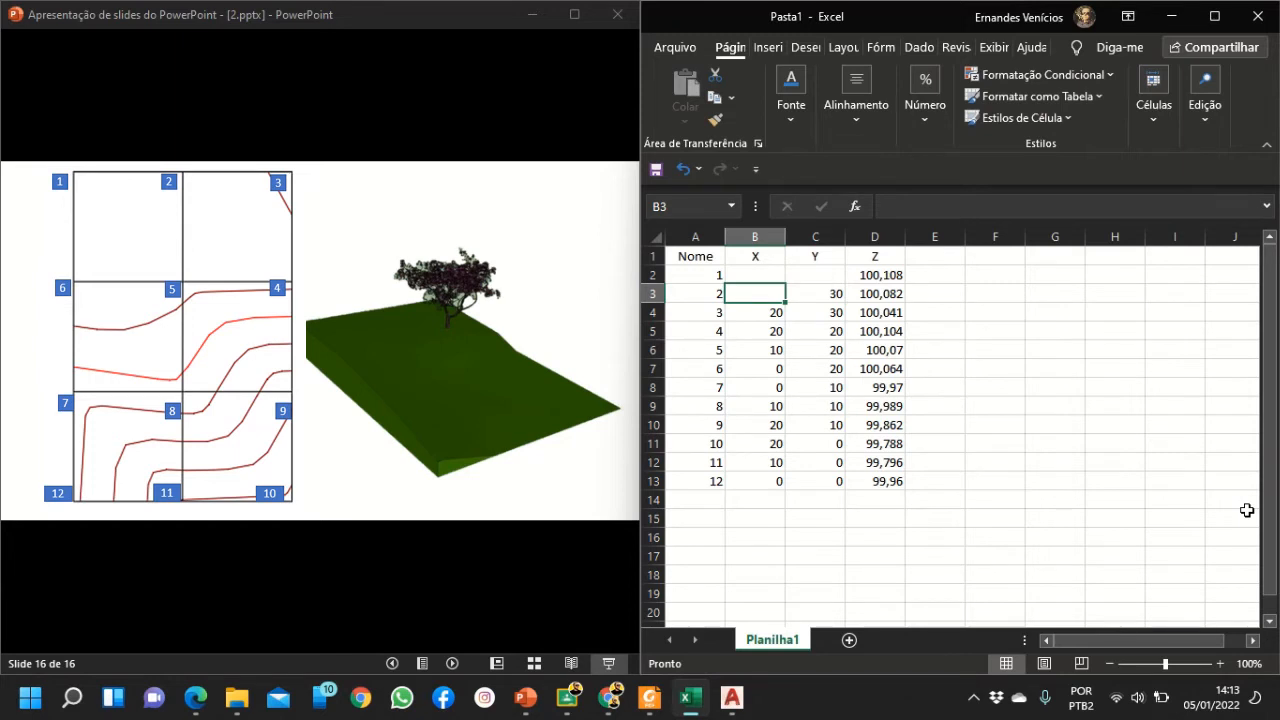
pyautogui.write('10')
pyautogui.press('Return')
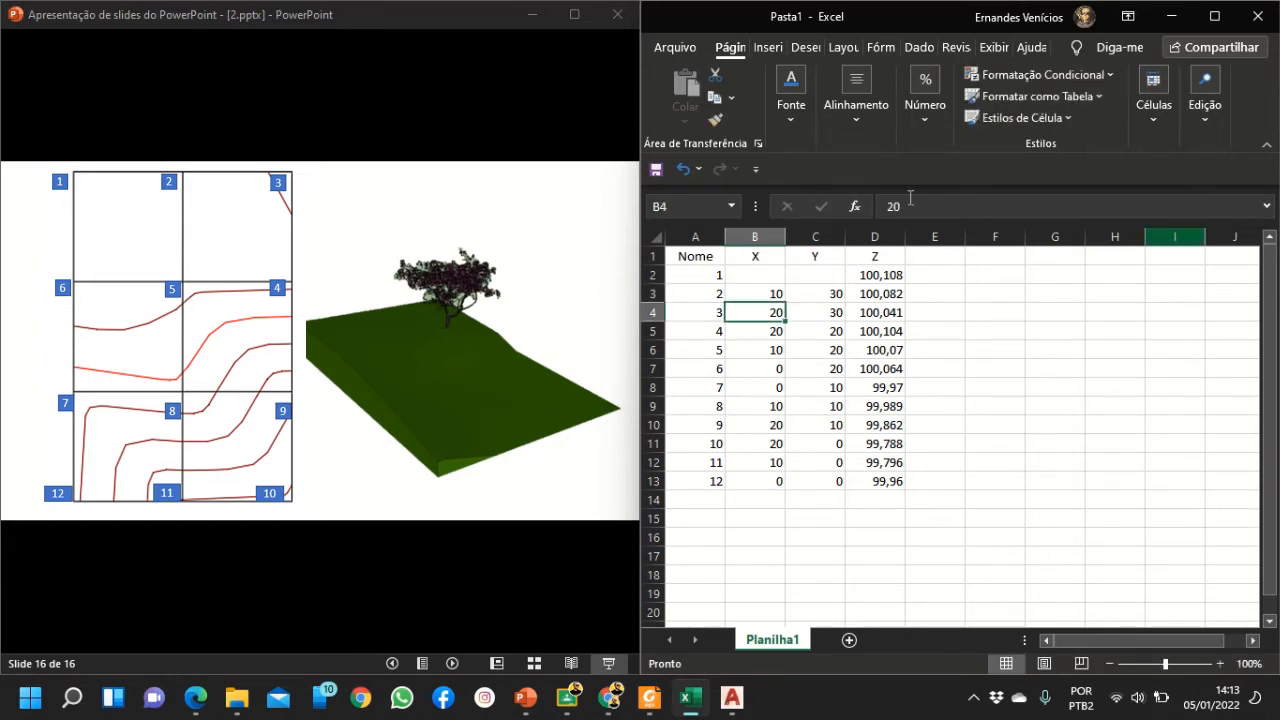
# Enter the coordinates of point 1 as X 0 in B2 and Y 30 in C2
pyautogui.click(750, 275)
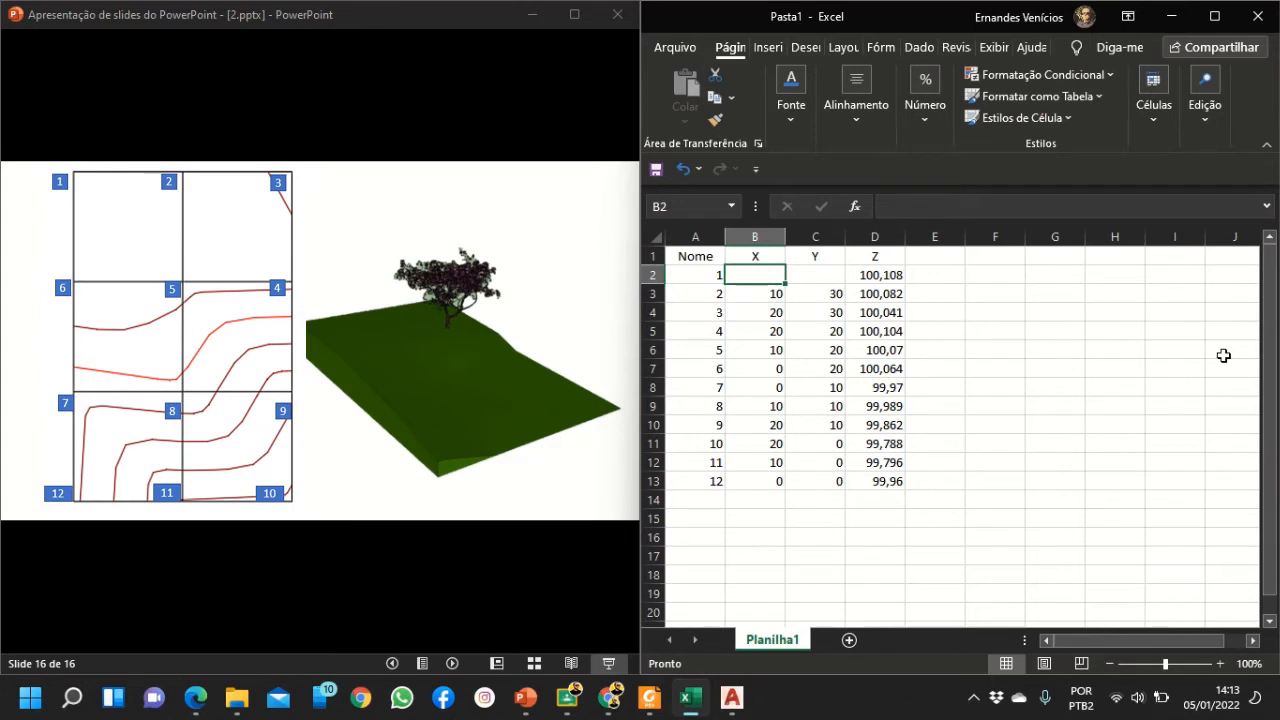
pyautogui.write('0')
pyautogui.press('Tab')
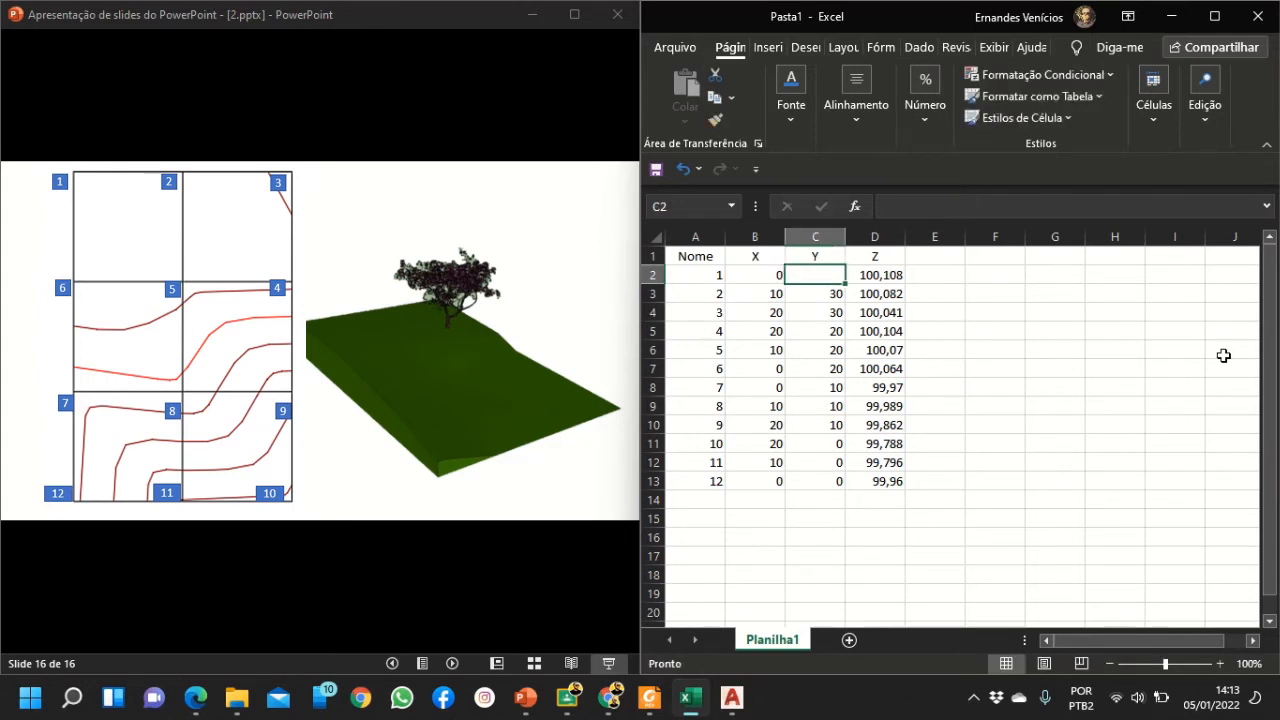
pyautogui.write('30')
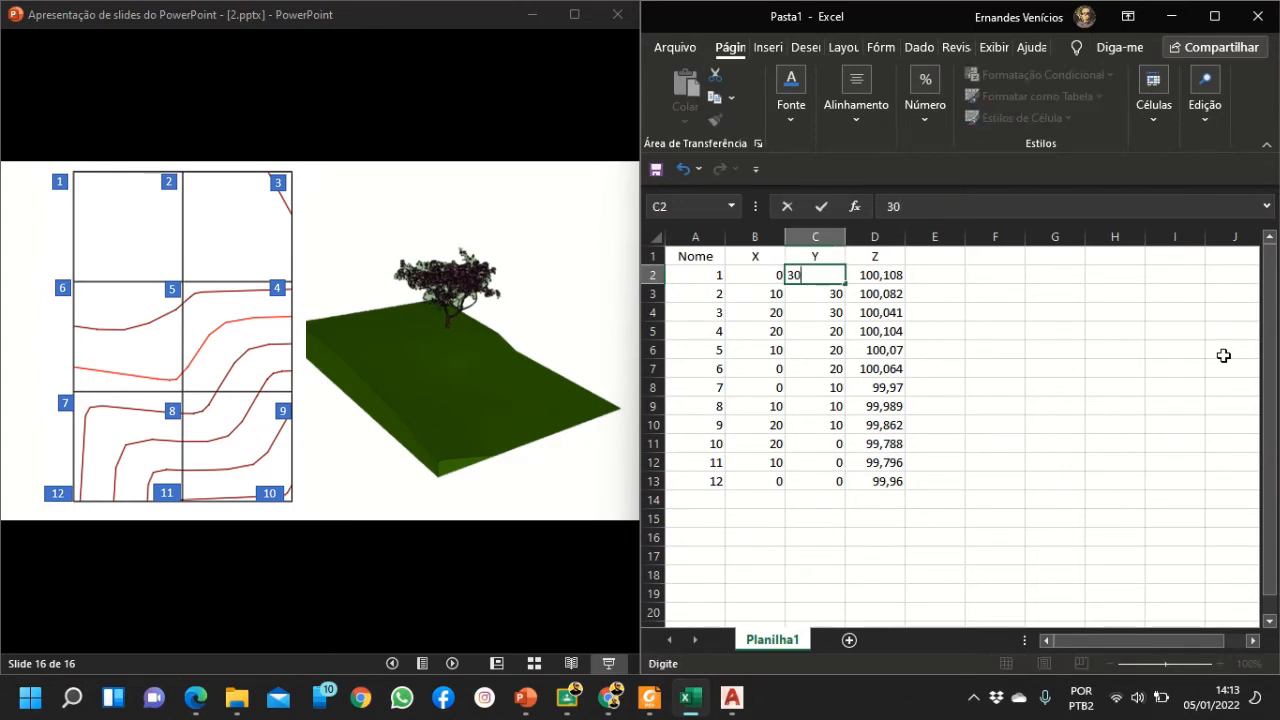
pyautogui.press('Return')
pyautogui.click(1184, 440)
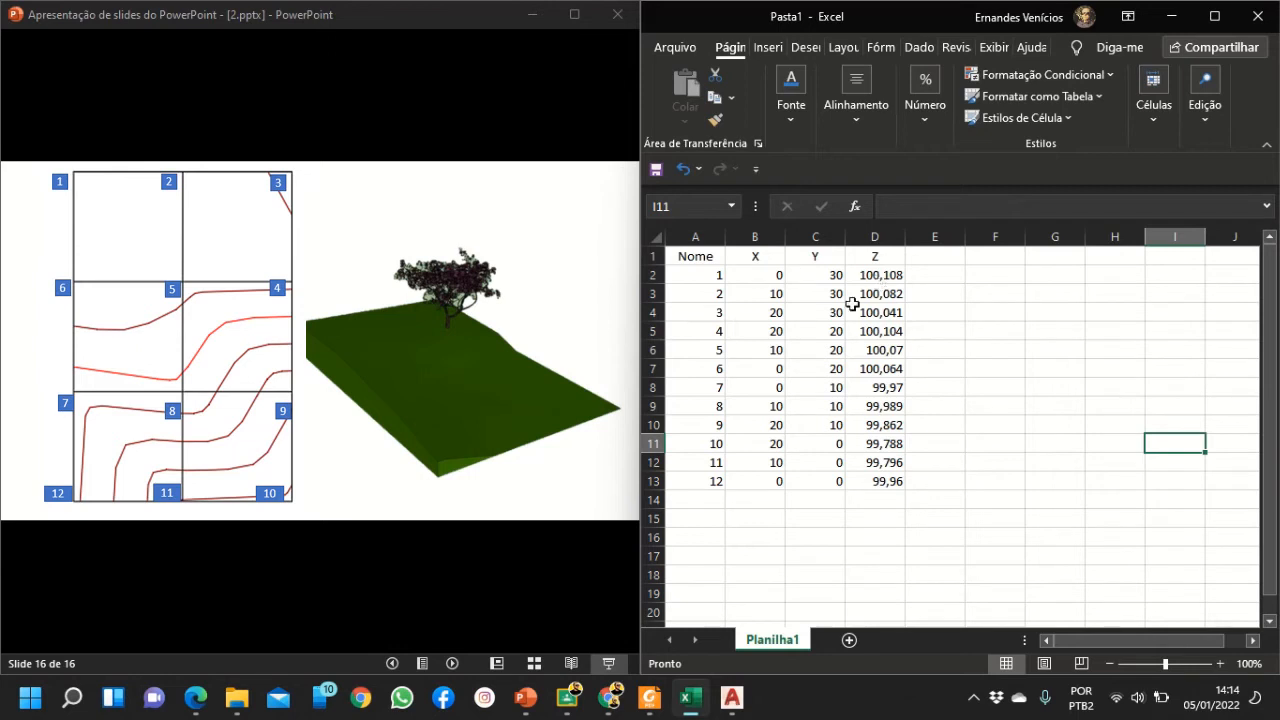
# Copy the X, Y, Z values in B2:D13 and paste them into a new Notepad (Bloco de Notas) document
pyautogui.moveTo(740, 276); pyautogui.dragTo(875, 488)
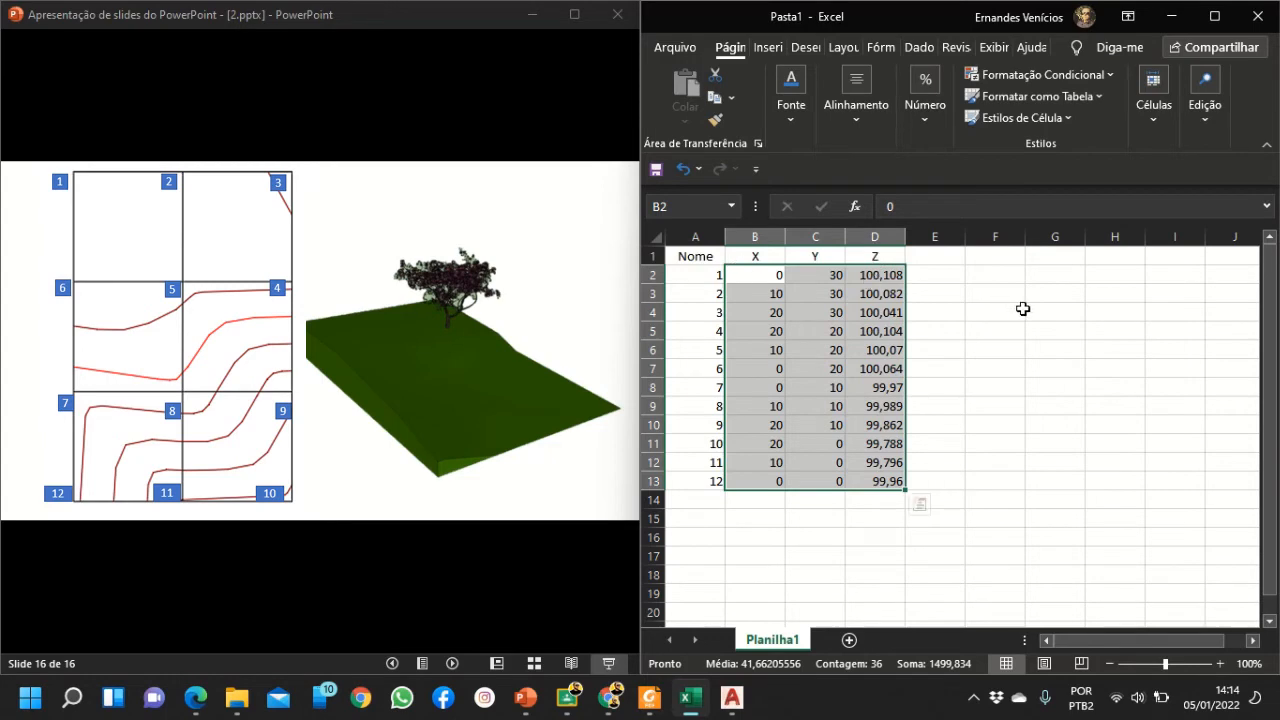
pyautogui.hotkey('ctrl', 'c')
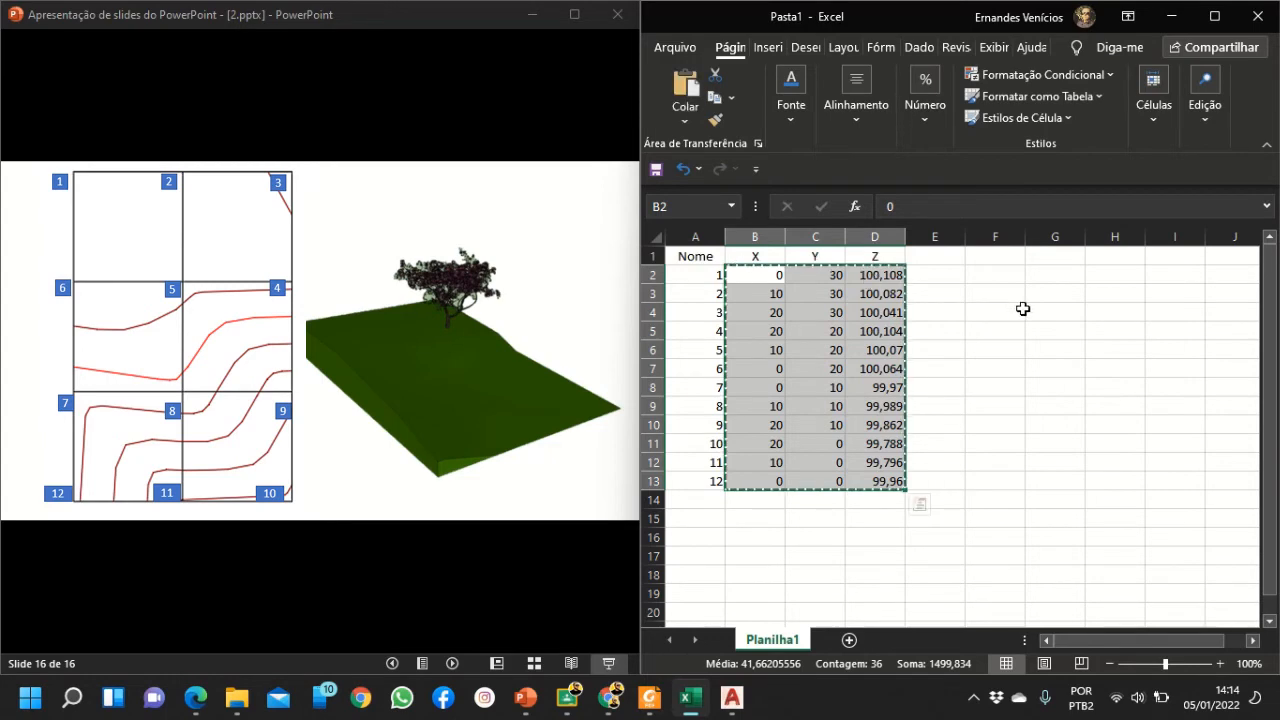
pyautogui.press('super')
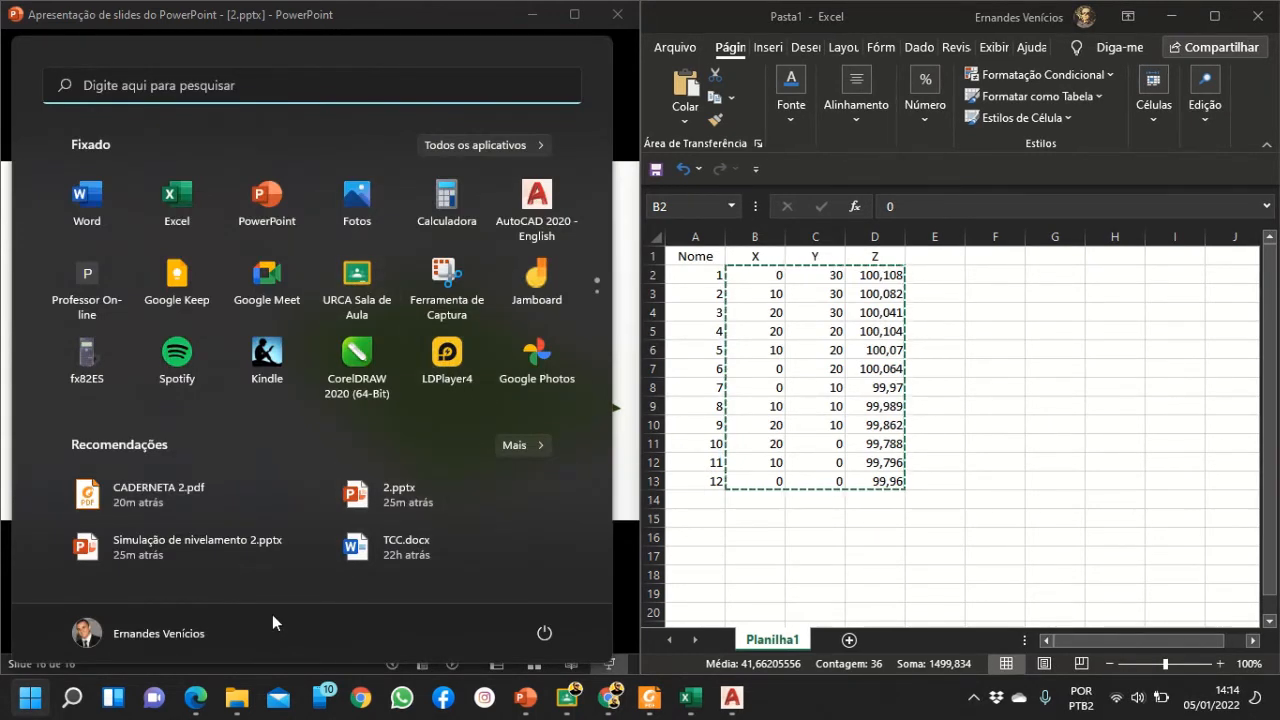
pyautogui.write('bloco')
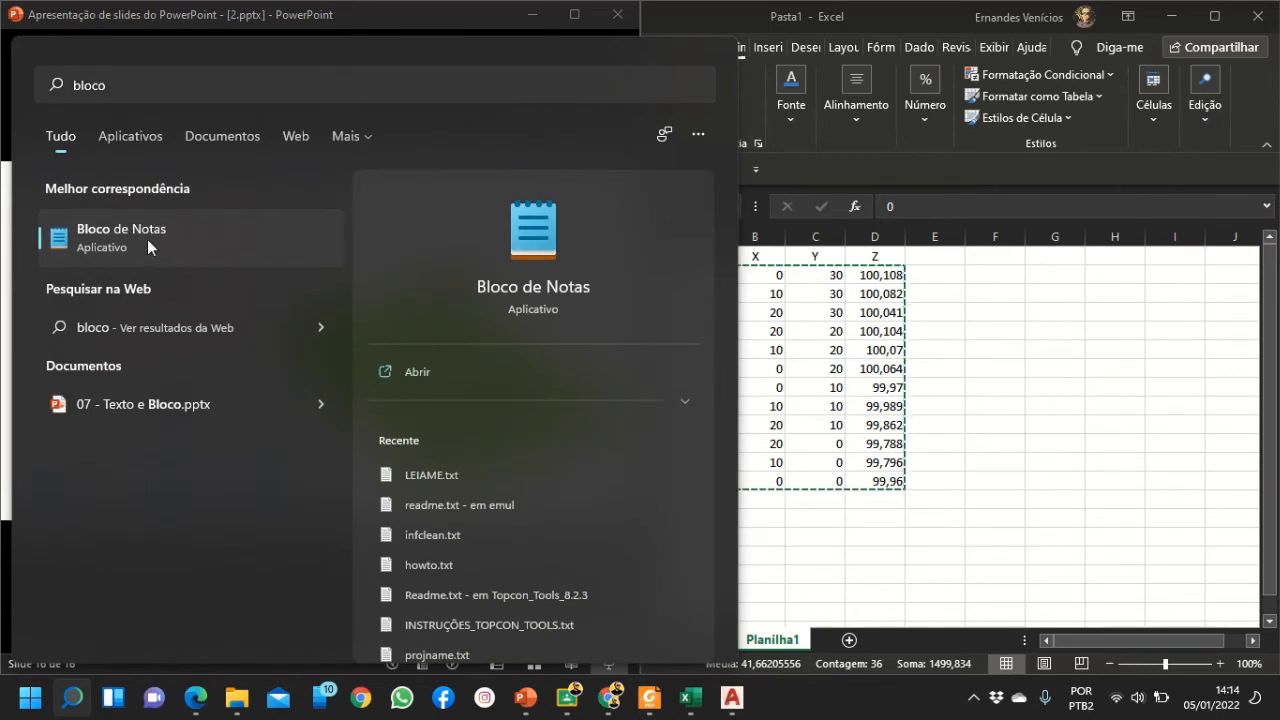
pyautogui.click(147, 239)
pyautogui.click(902, 114)
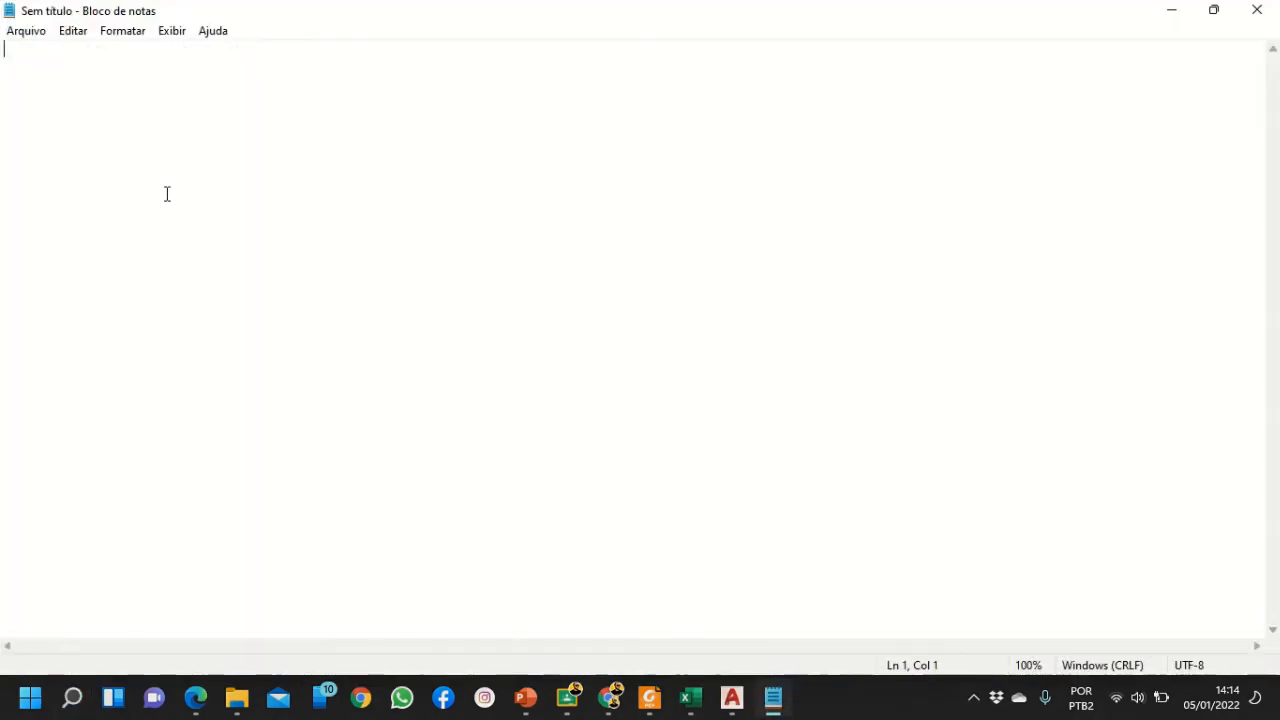
pyautogui.hotkey('ctrl', 'v')
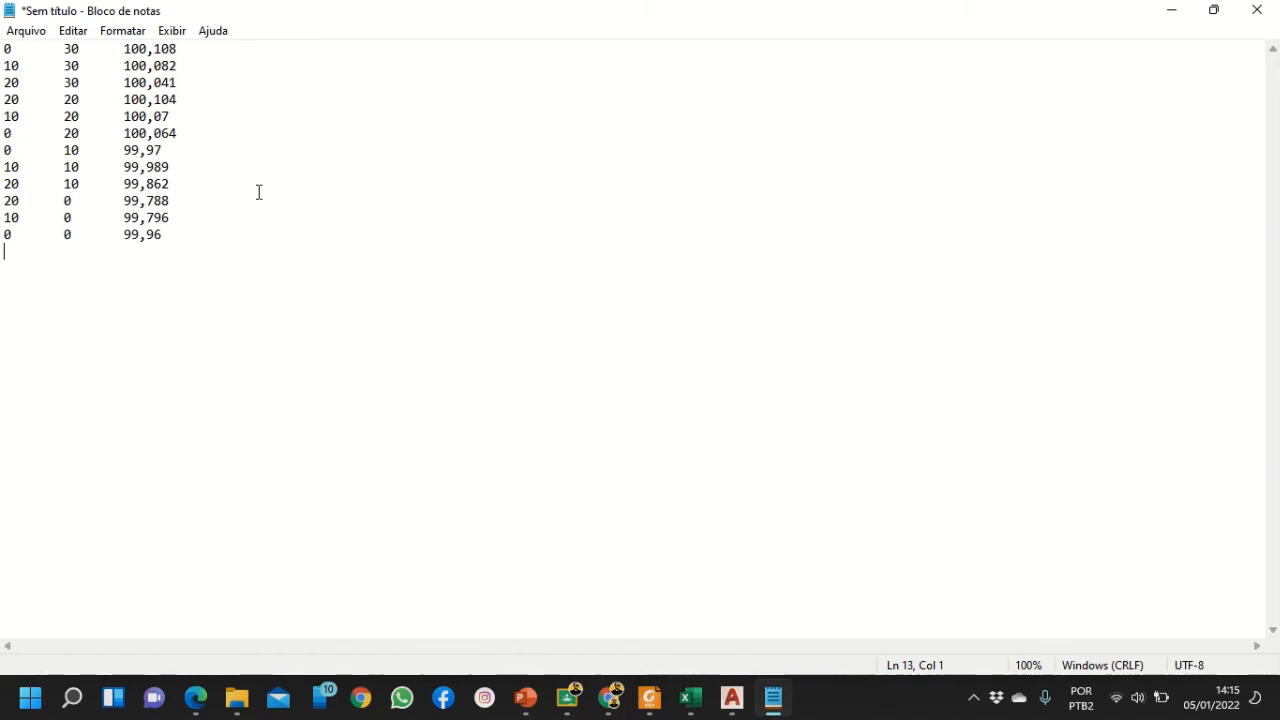
# Try replacing every comma in the pasted coordinates with a space and a period, and undo the replacement
pyautogui.click(35, 33)
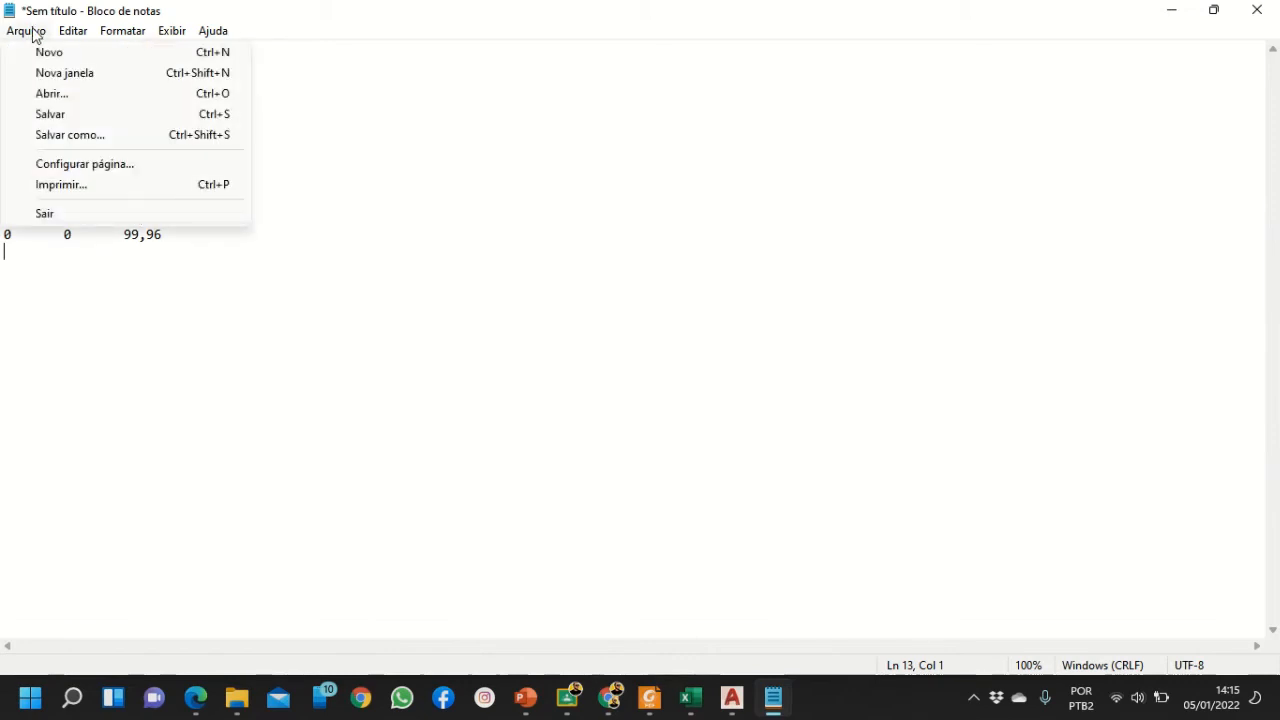
pyautogui.moveTo(62, 36)
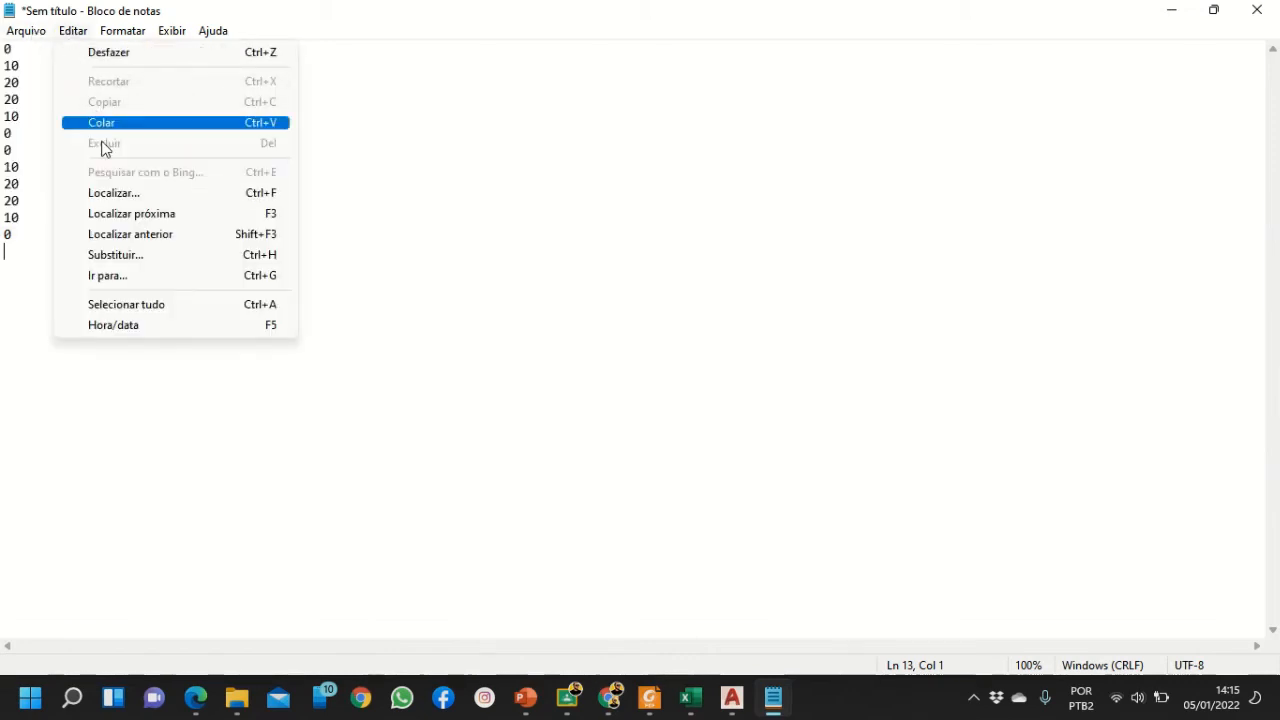
pyautogui.click(113, 256)
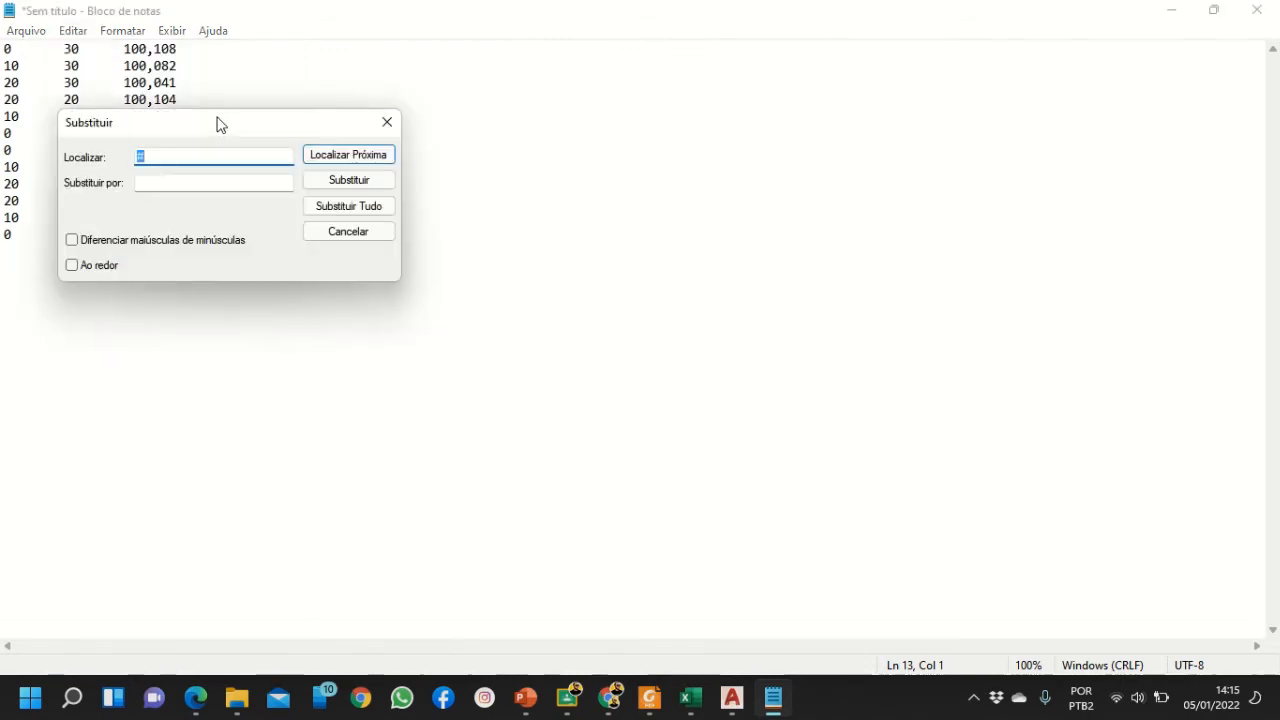
pyautogui.moveTo(217, 123); pyautogui.dragTo(657, 131)
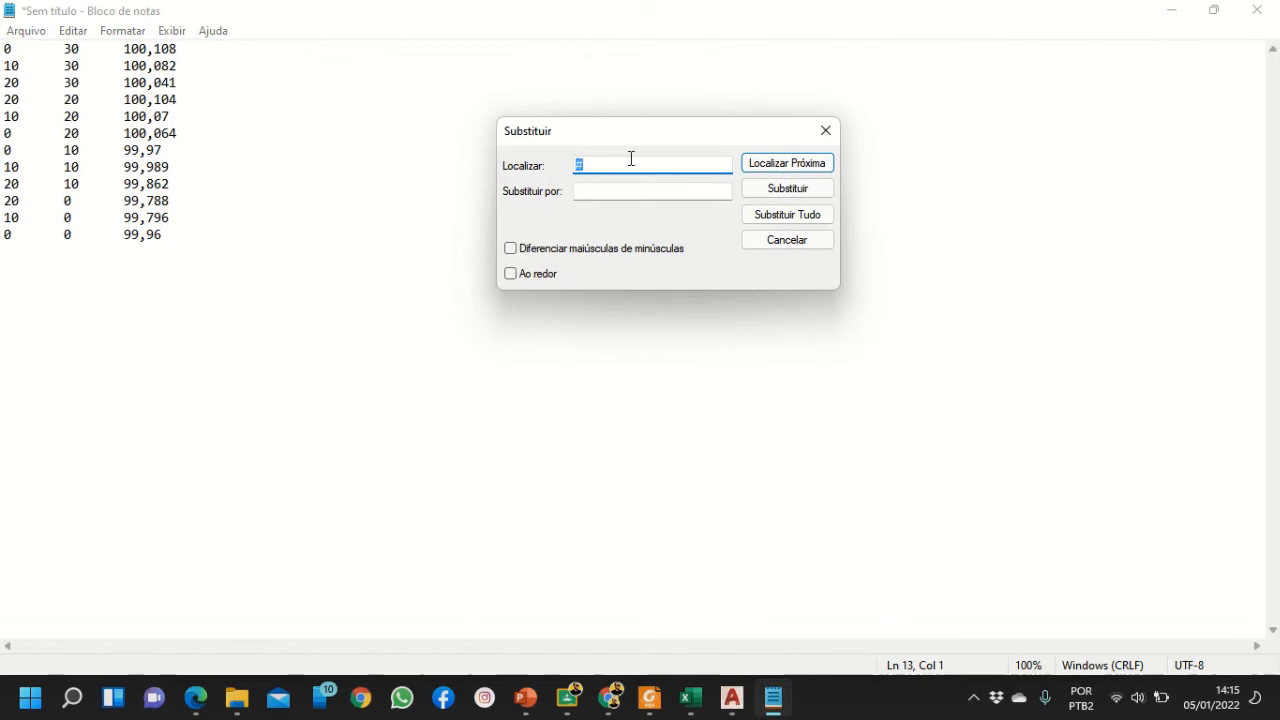
pyautogui.press('BackSpace')
pyautogui.write('.')
pyautogui.click(592, 191)
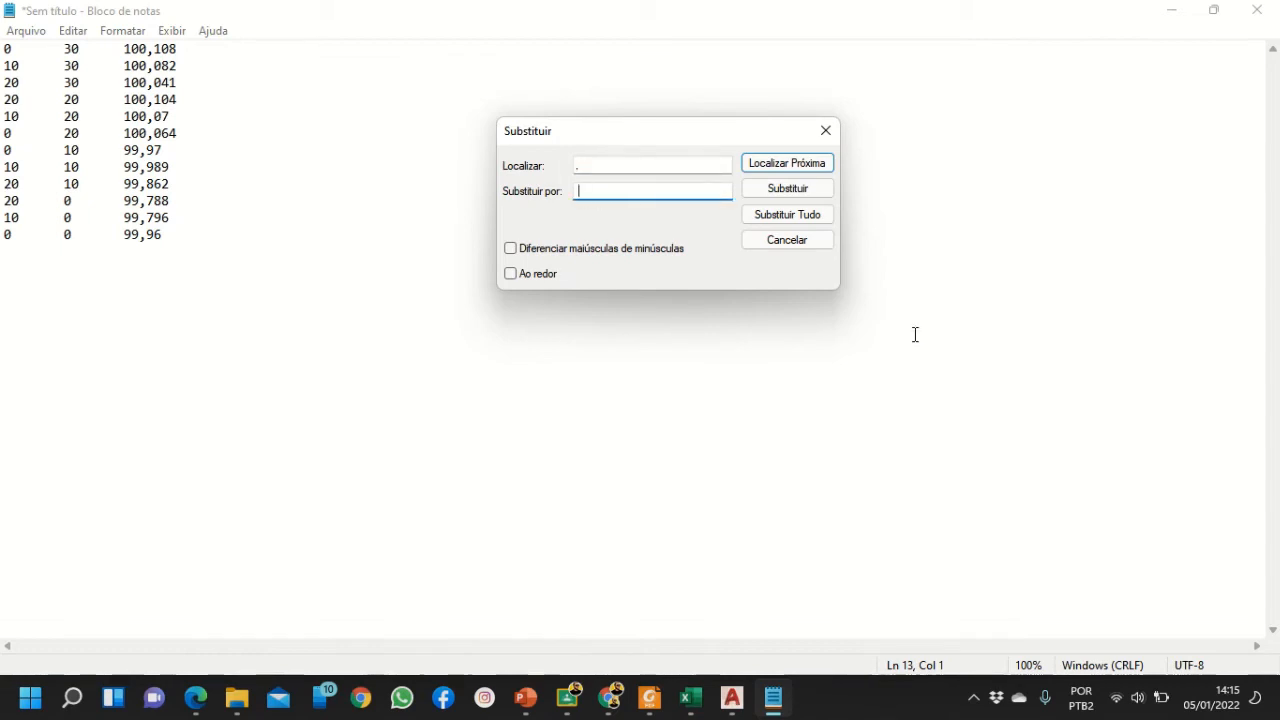
pyautogui.write('.')
pyautogui.click(770, 218)
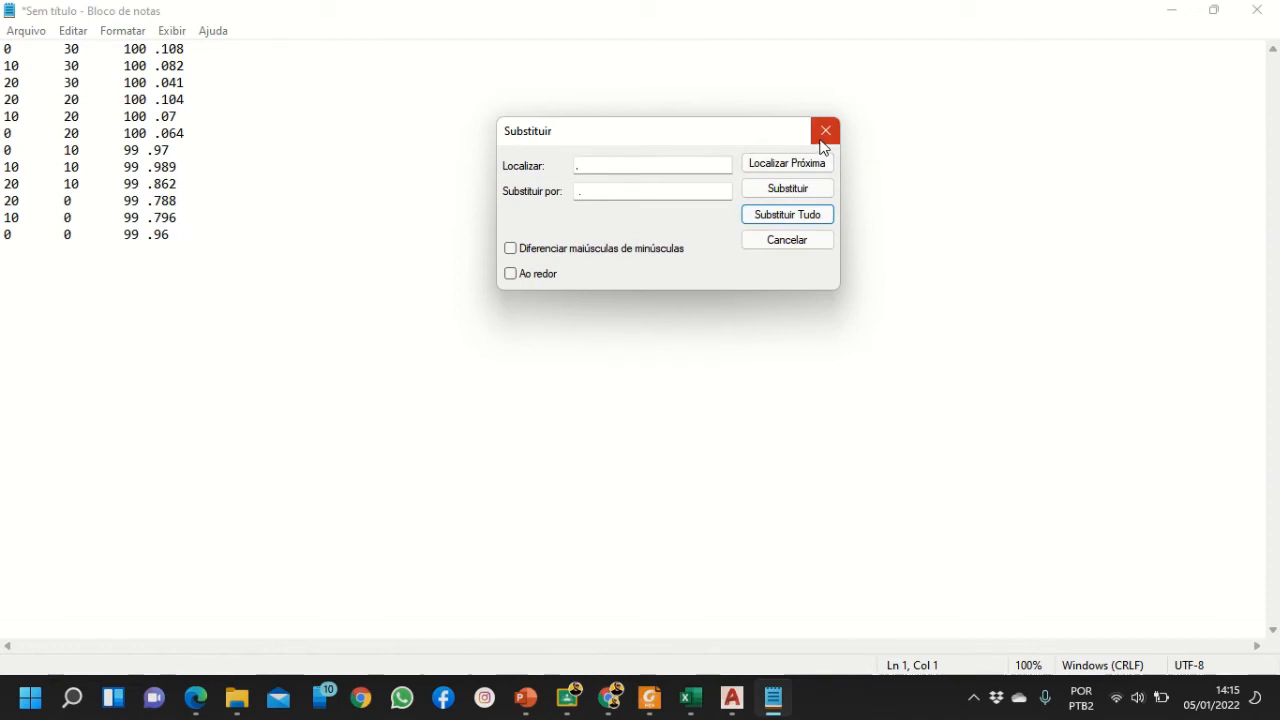
pyautogui.click(590, 191)
pyautogui.press('BackSpace')
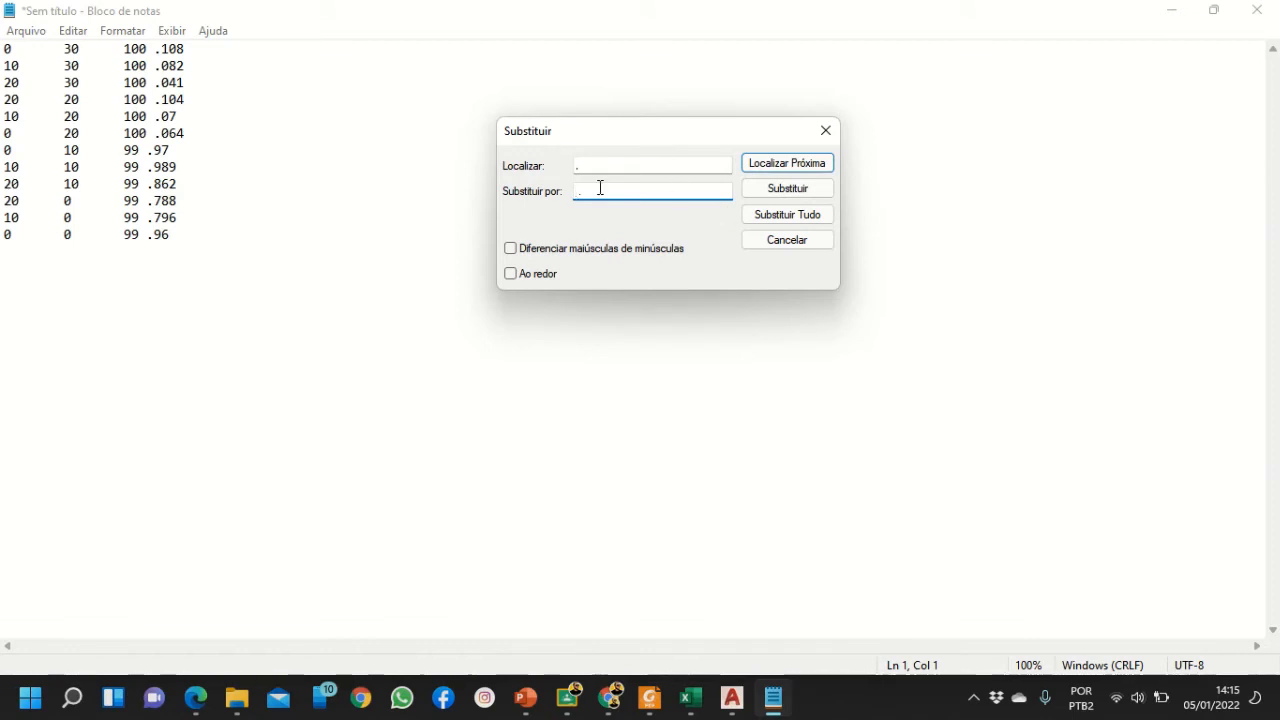
pyautogui.click(826, 131)
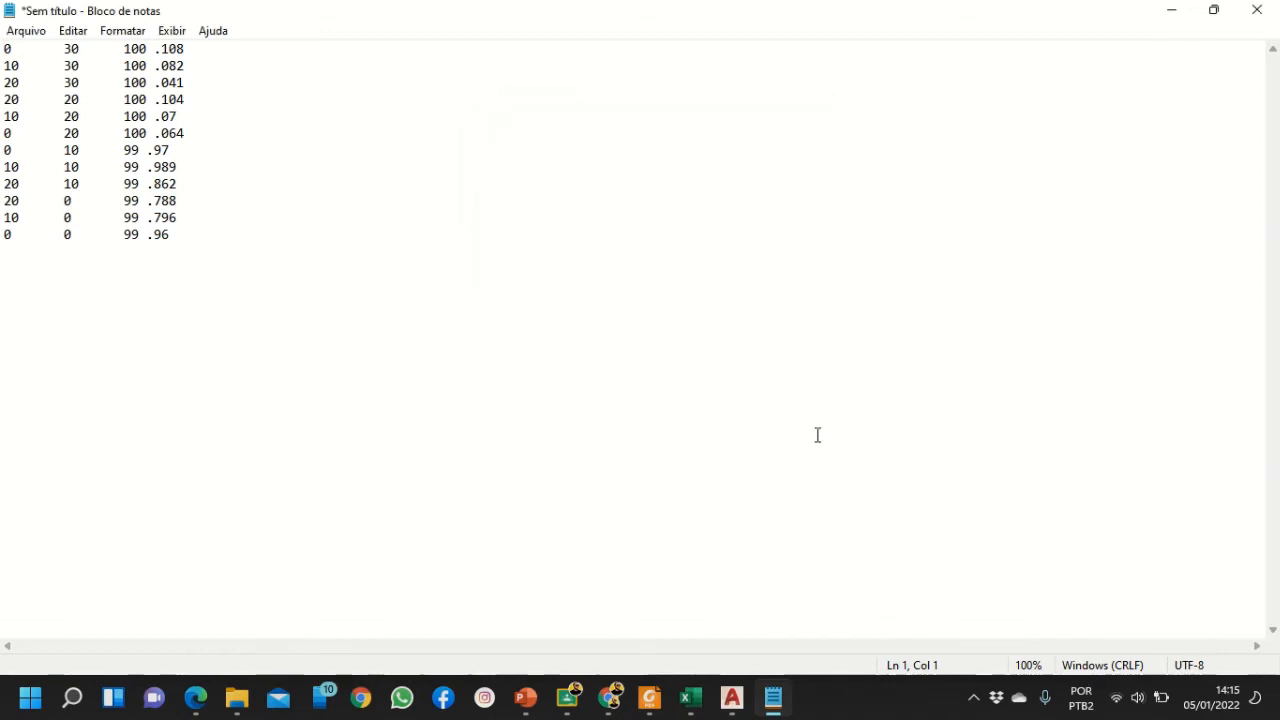
pyautogui.hotkey('ctrl', 'a')
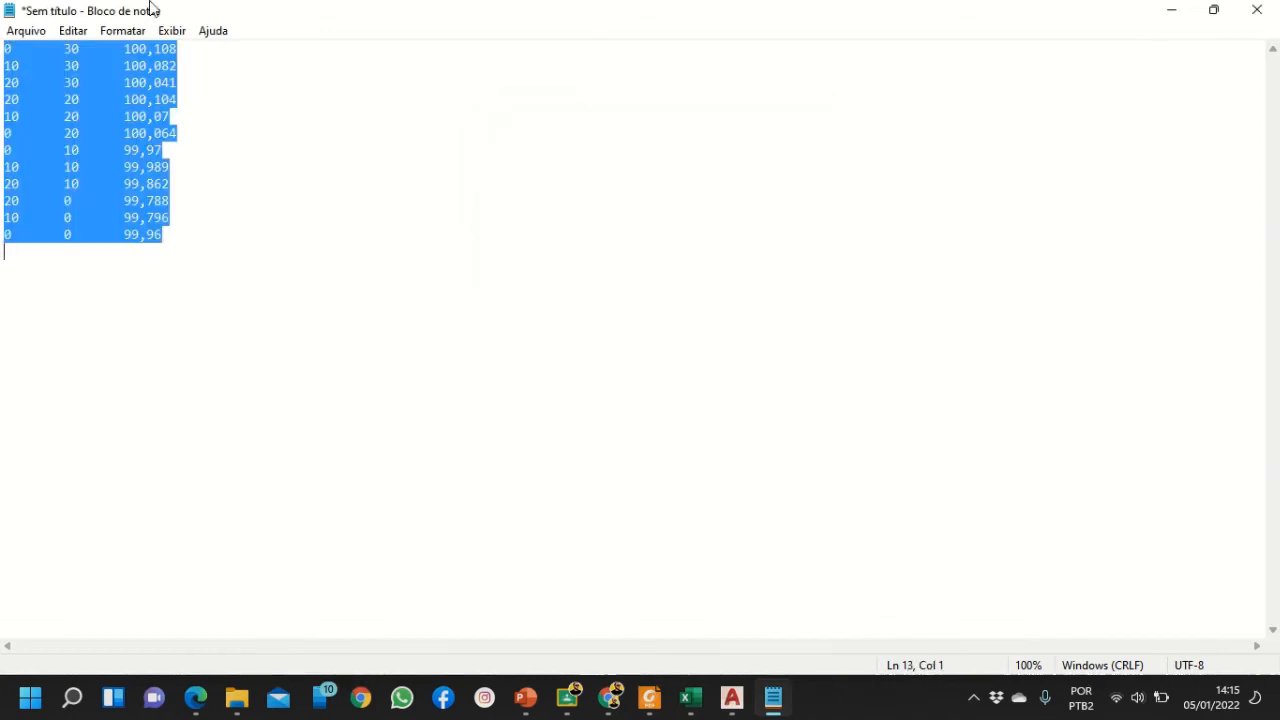
# Replace all decimal commas in the coordinate text with periods and close the Replace dialog
pyautogui.click(73, 30)
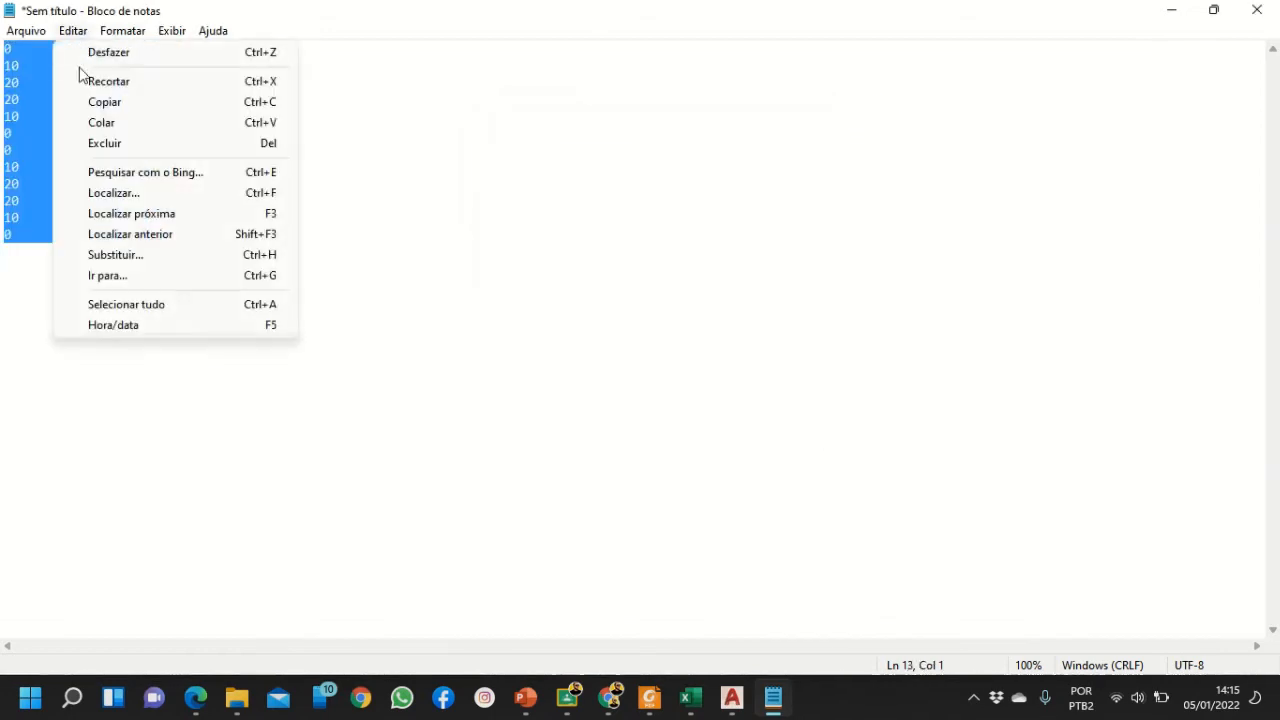
pyautogui.click(143, 257)
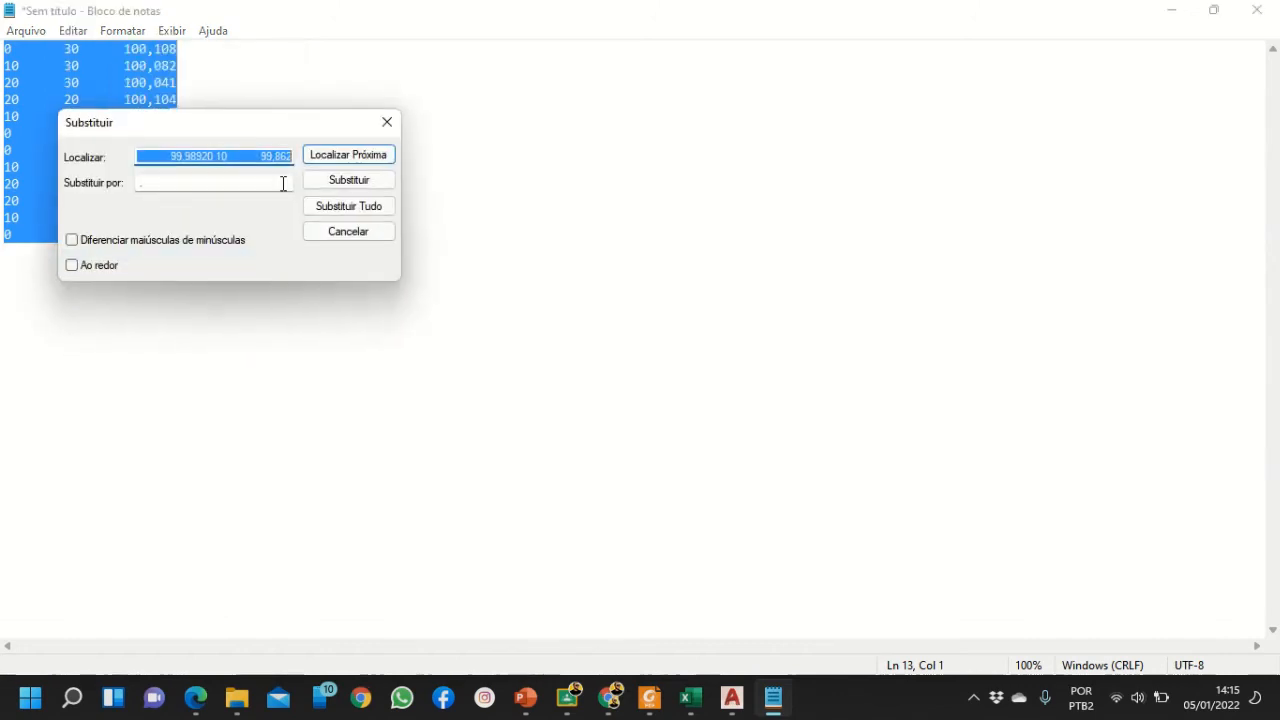
pyautogui.write('.')
pyautogui.click(212, 178)
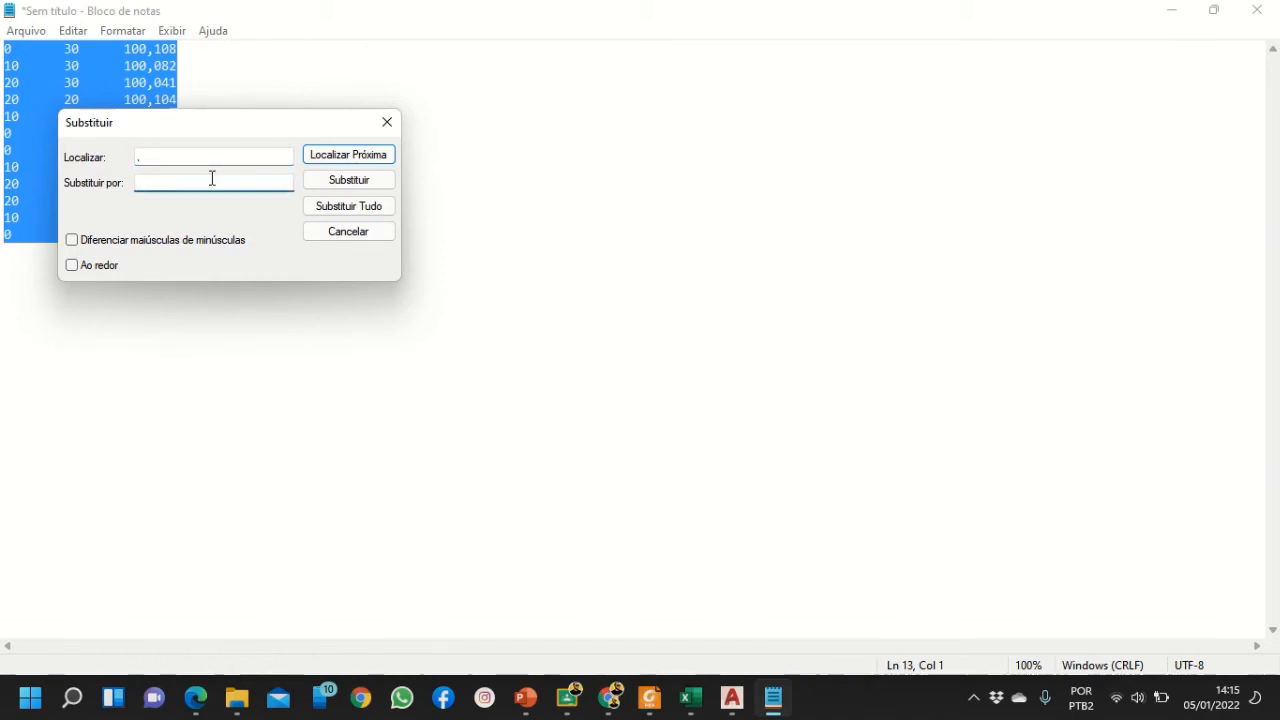
pyautogui.click(355, 206)
pyautogui.click(387, 122)
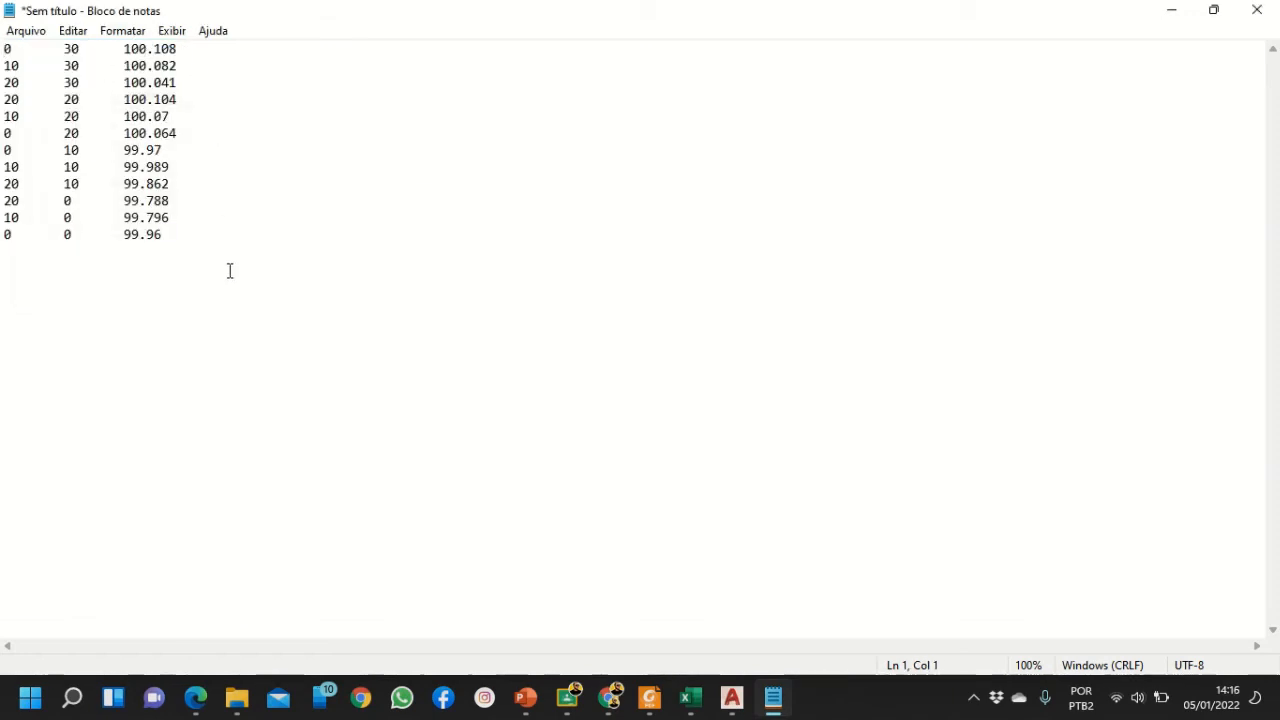
# Save the coordinate text on the desktop (Área de Trabalho) as Nivelamento2.txt
pyautogui.click(30, 32)
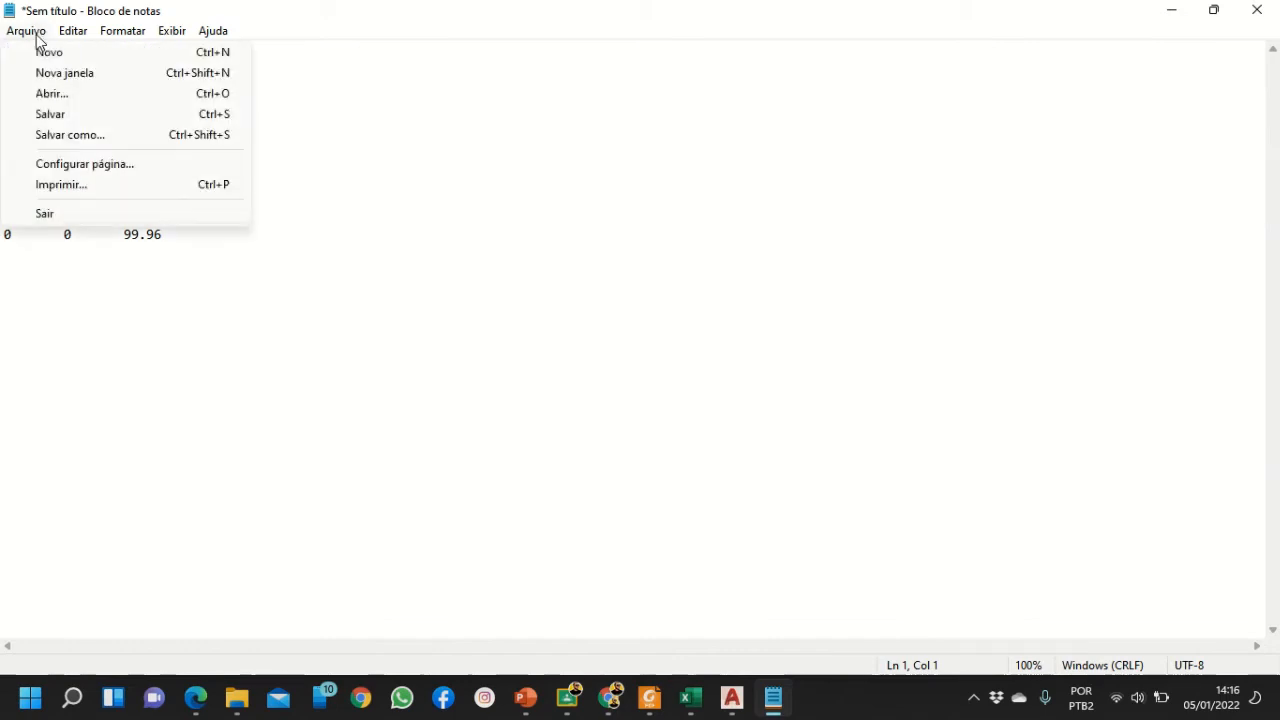
pyautogui.click(87, 140)
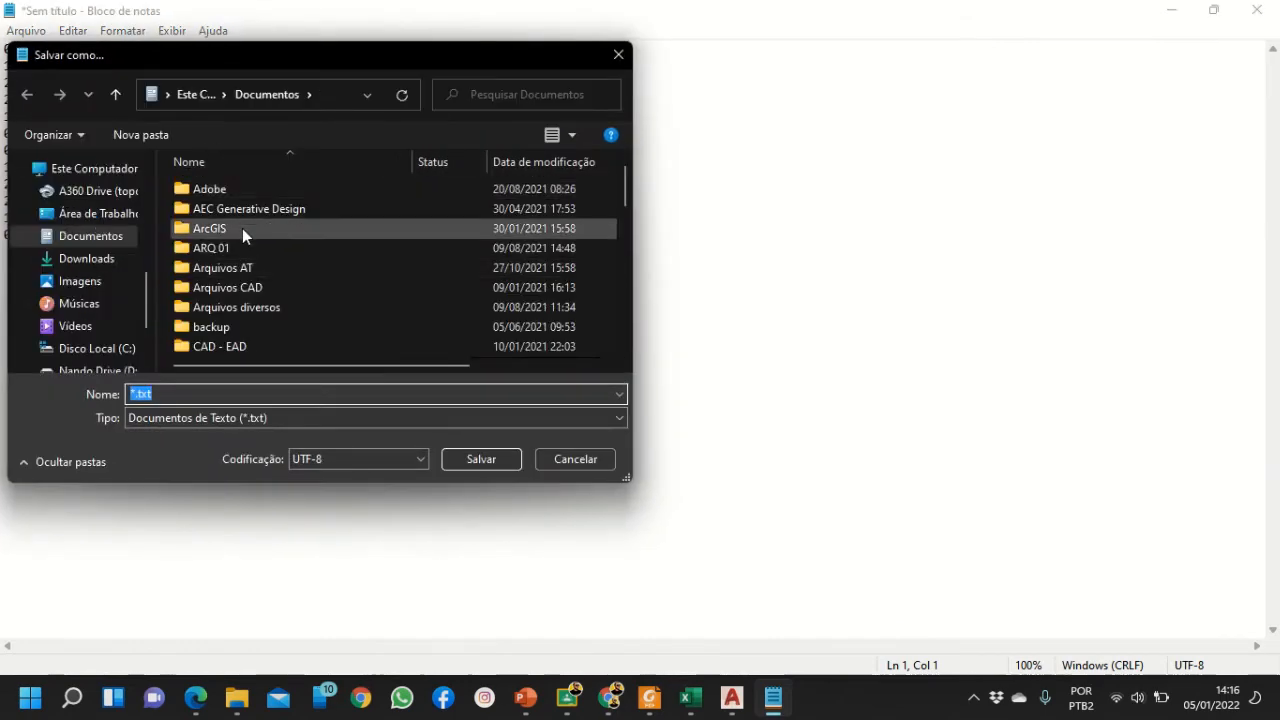
pyautogui.click(86, 216)
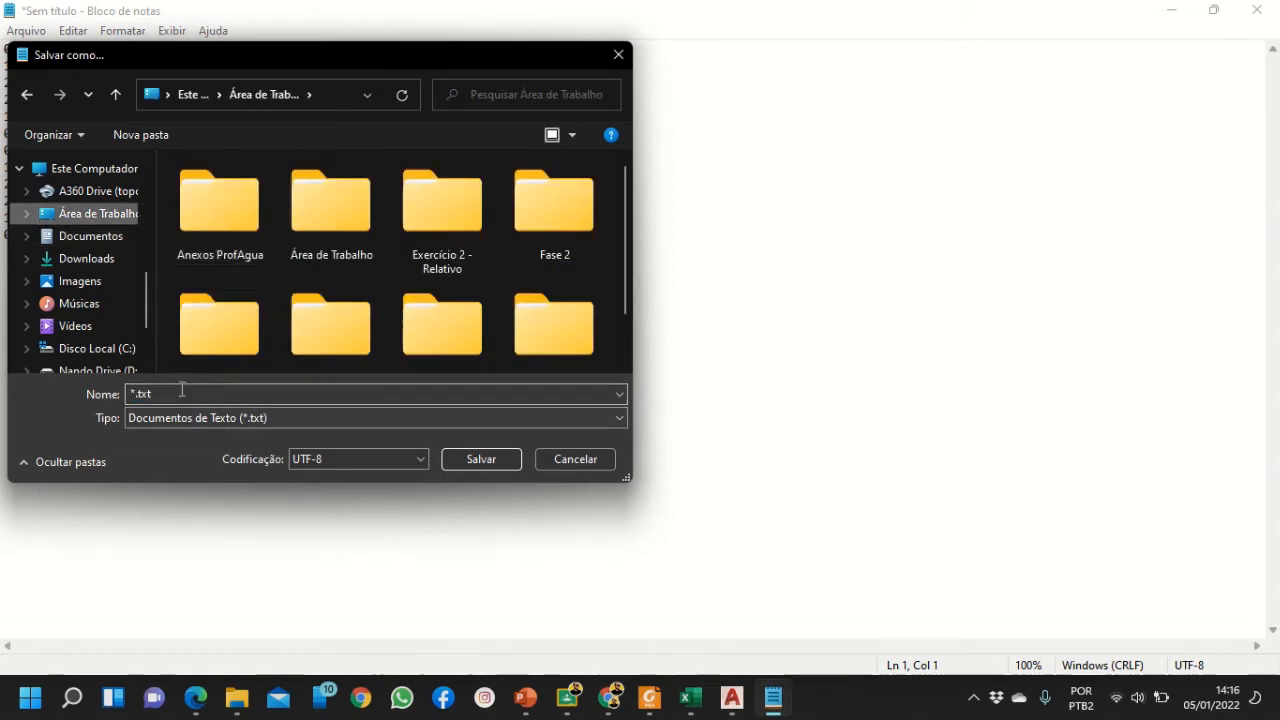
pyautogui.click(134, 394)
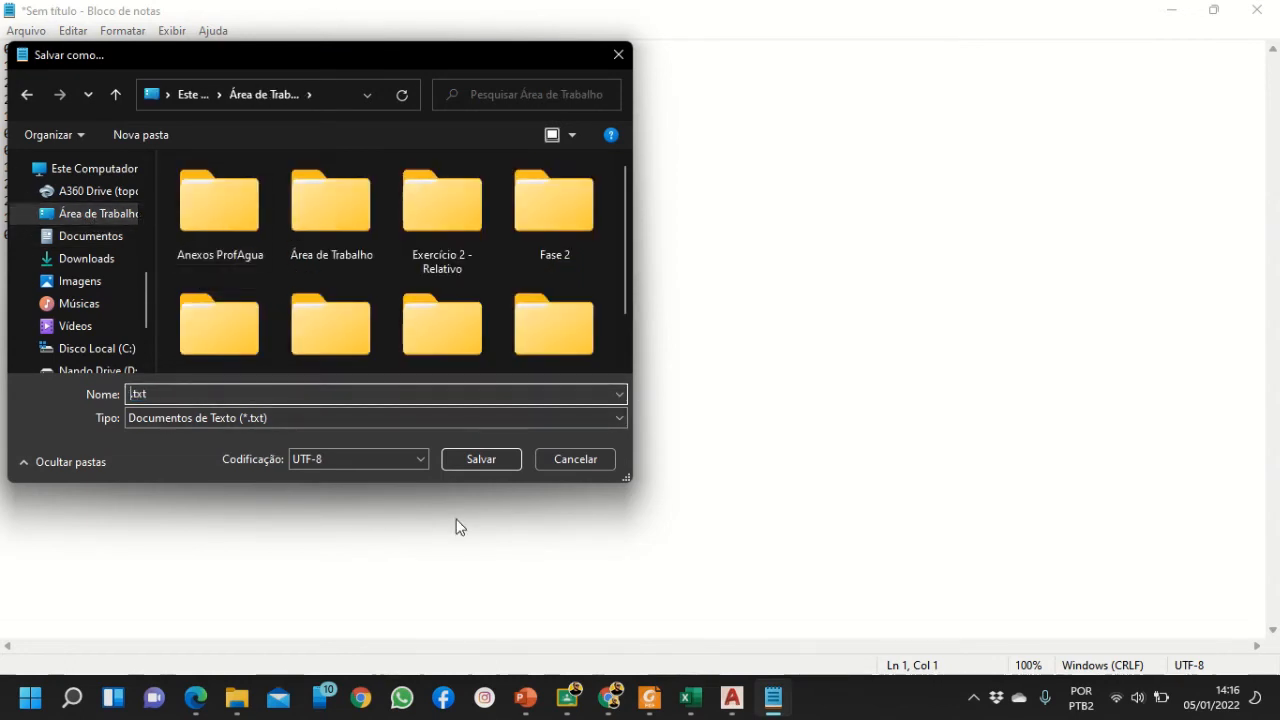
pyautogui.write('Nivelamento2')
pyautogui.click(481, 458)
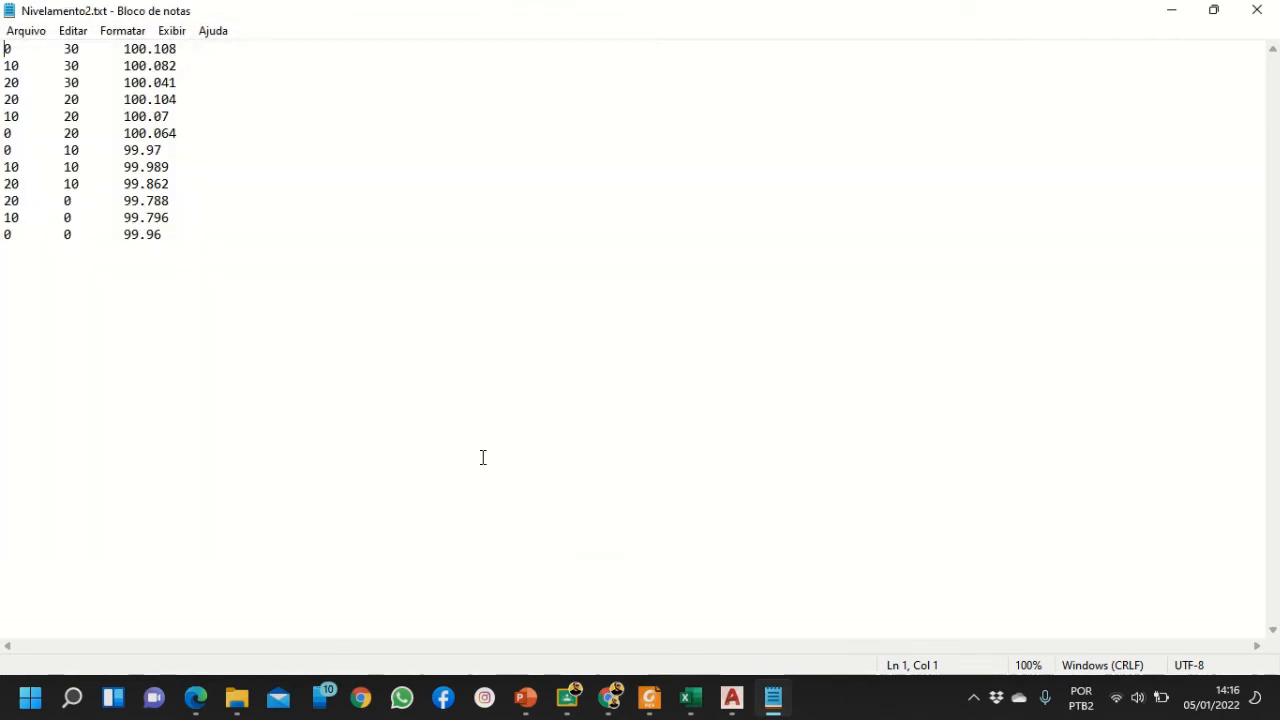
# Minimize Notepad, Excel and the slide show, locate Nivelamento2.txt on the desktop, and switch to AutoCAD
pyautogui.click(1167, 16)
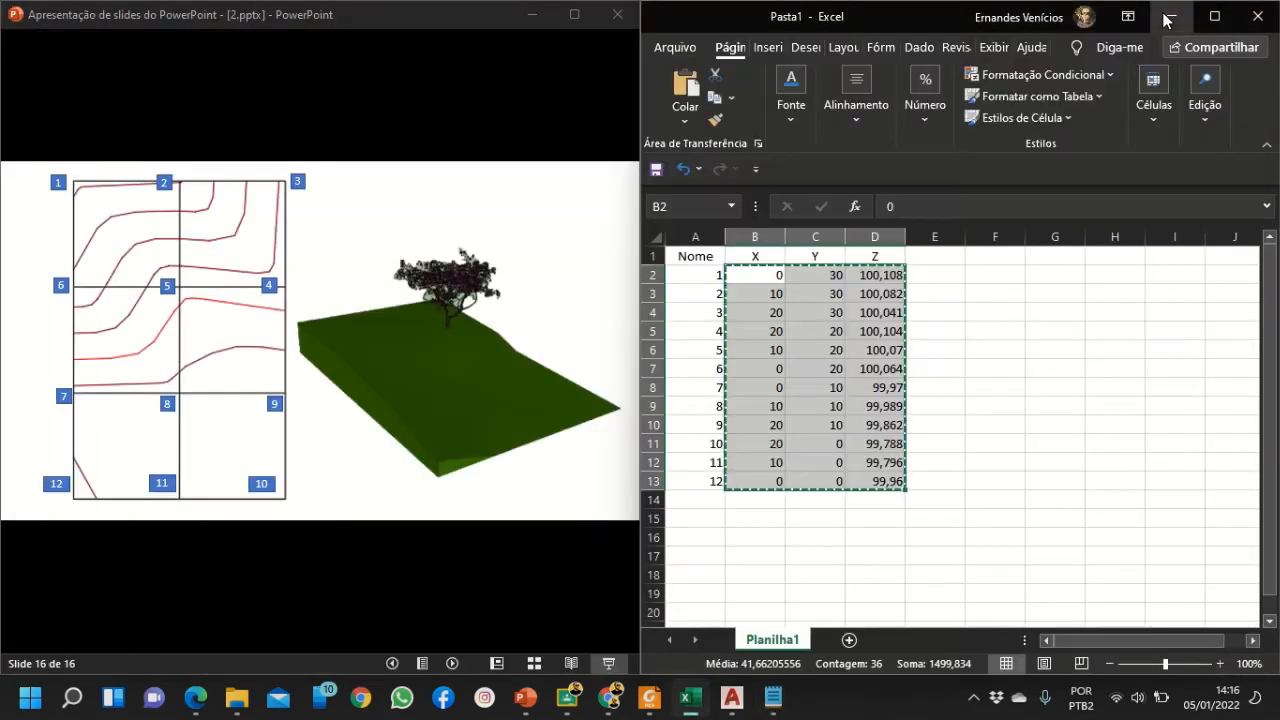
pyautogui.click(1168, 17)
pyautogui.click(532, 15)
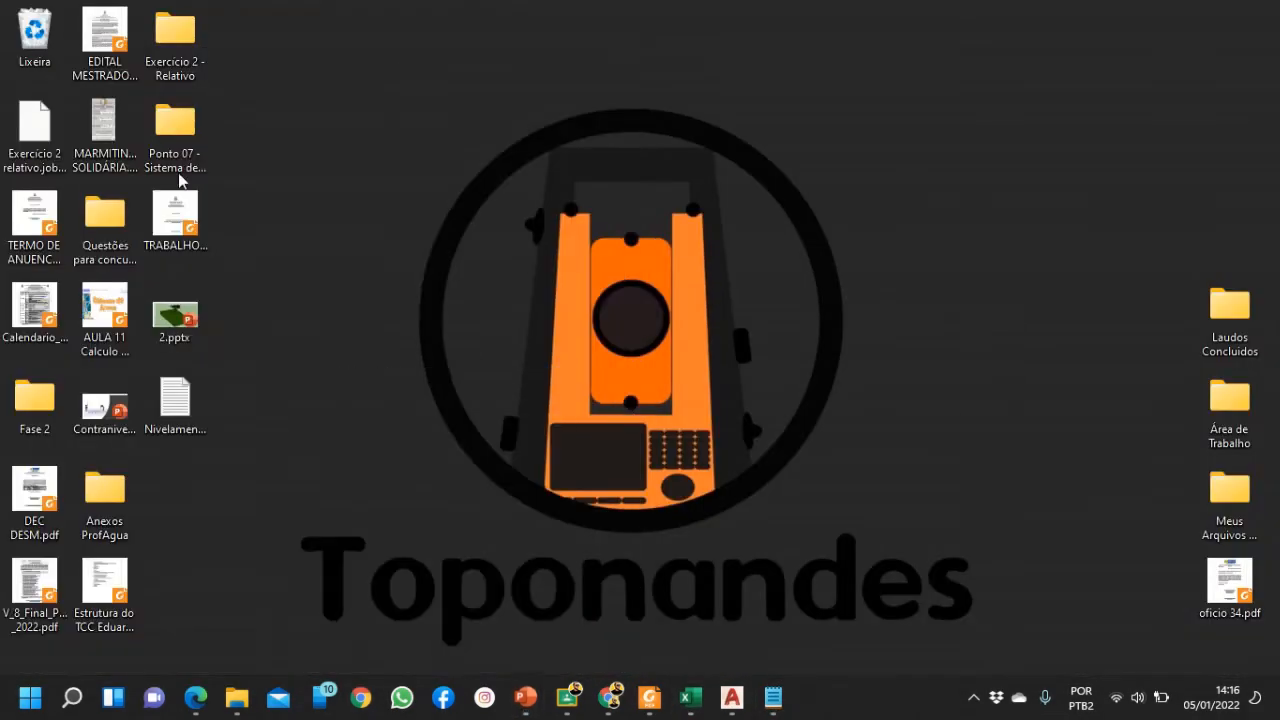
pyautogui.click(174, 398)
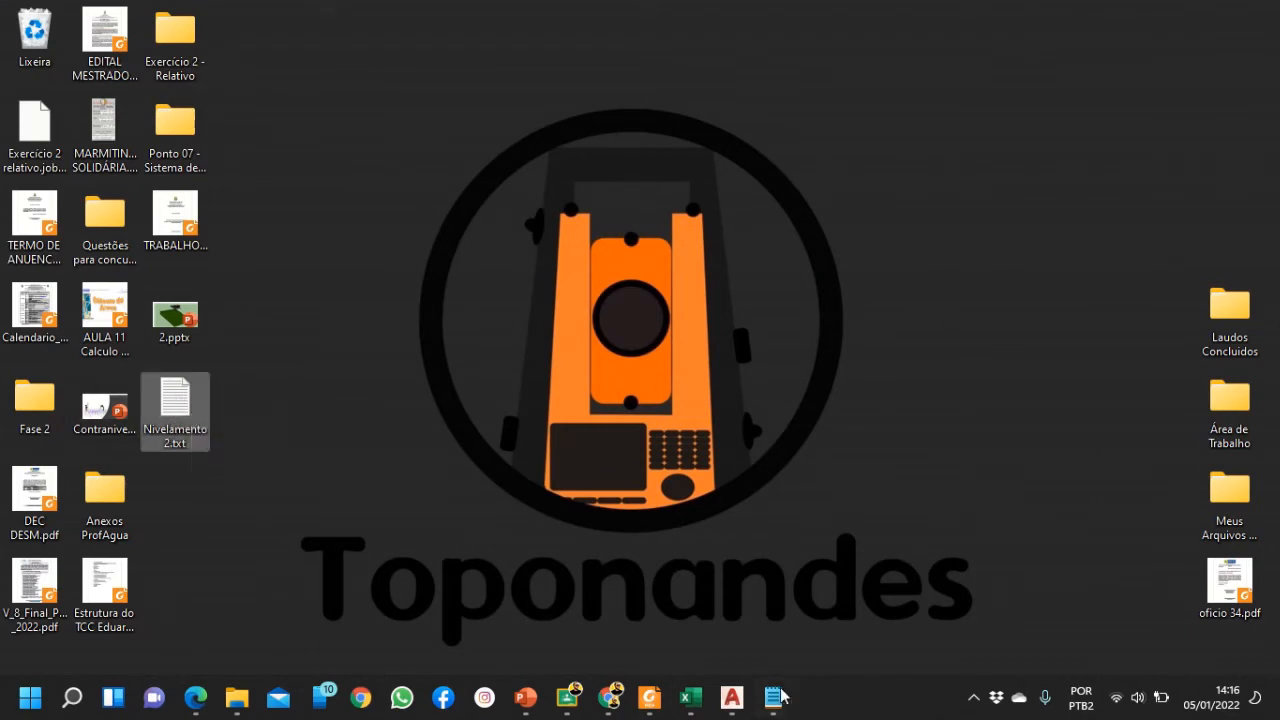
pyautogui.click(732, 697)
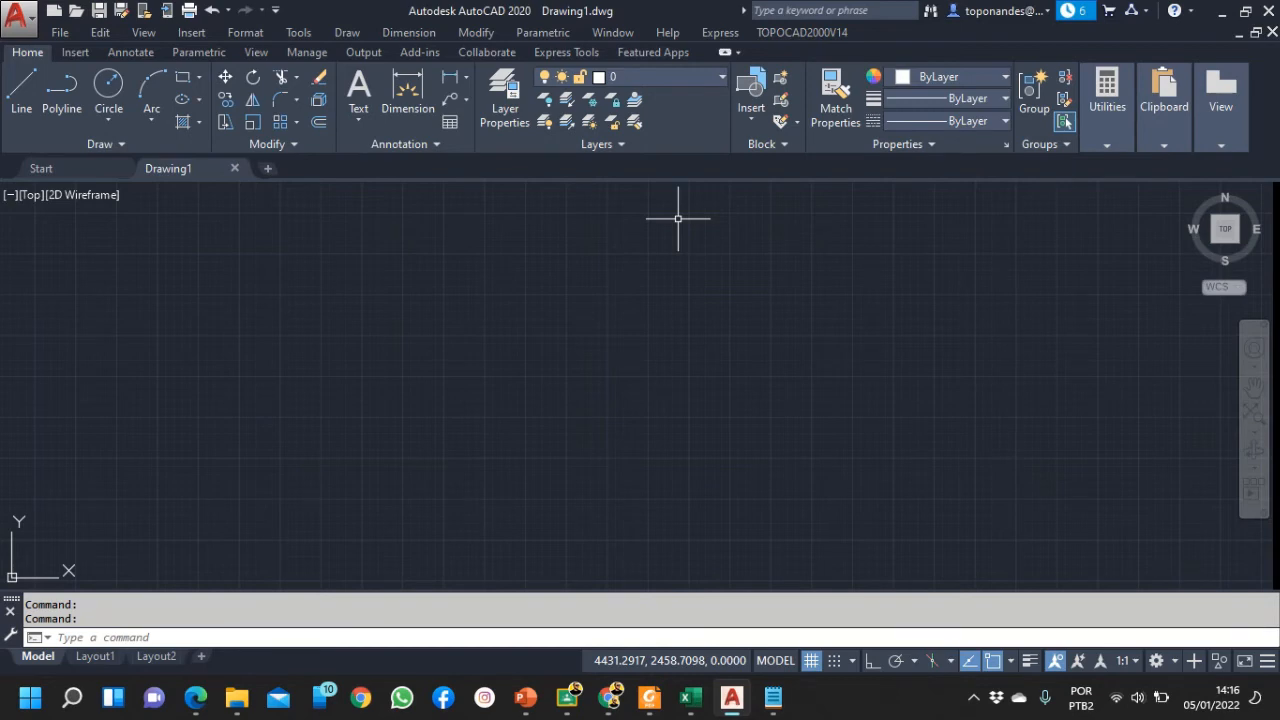
pyautogui.click(800, 33)
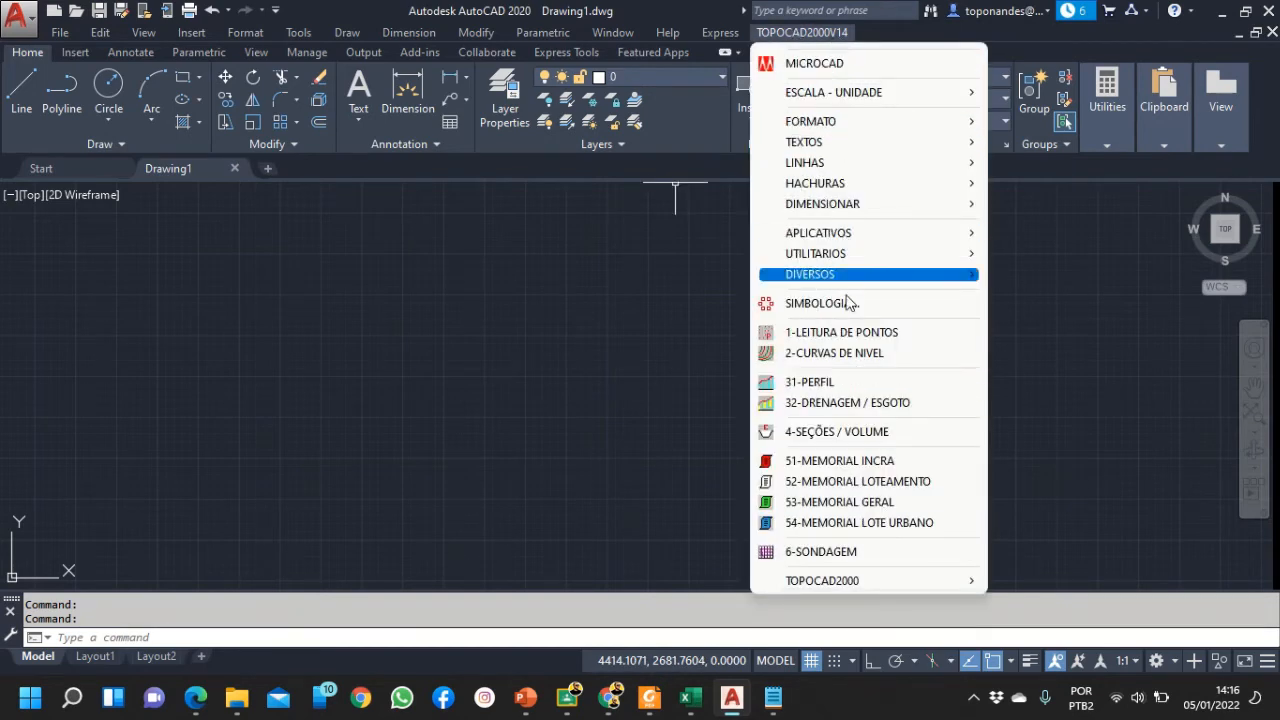
pyautogui.click(1015, 418)
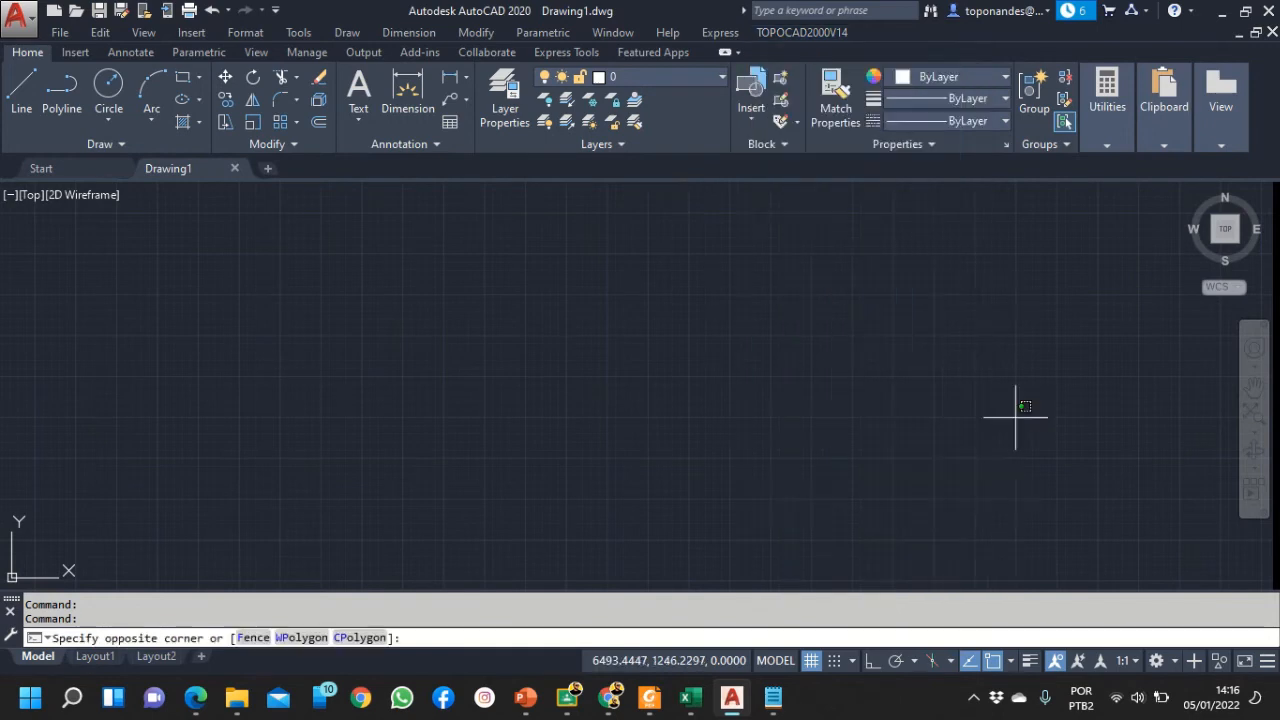
pyautogui.click(722, 232)
pyautogui.scroll(-5, 675, 278)
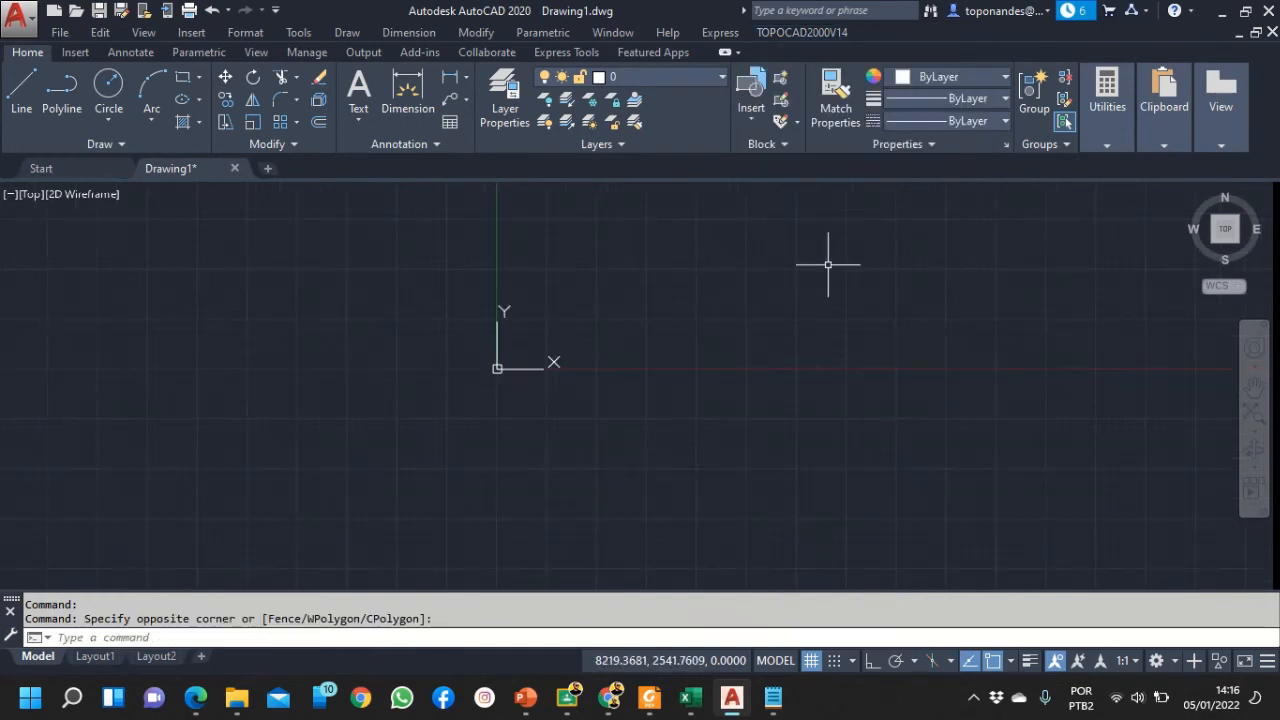
# Load the PtManagerV2-4.lsp routine from the LISPS folder with APPLOAD and close the Load/Unload Applications dialog
pyautogui.scroll(-5, 366, 491)
pyautogui.scroll(5, 572, 368)
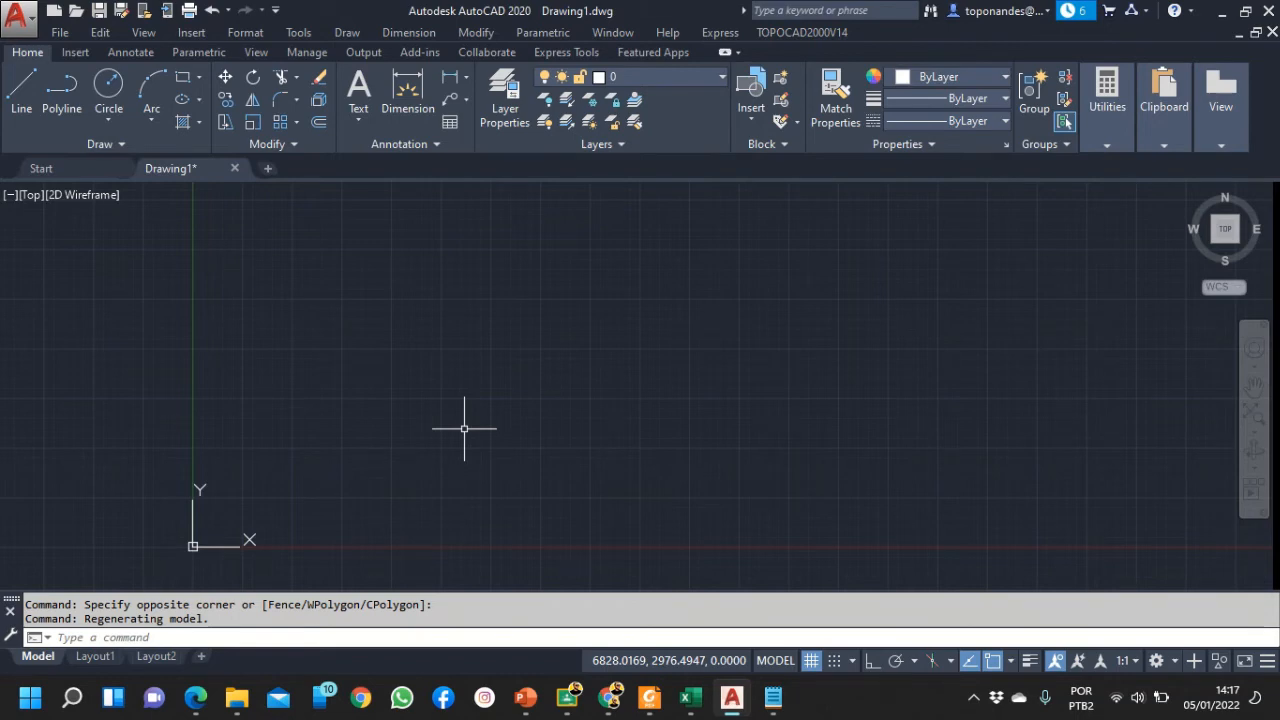
pyautogui.write('app')
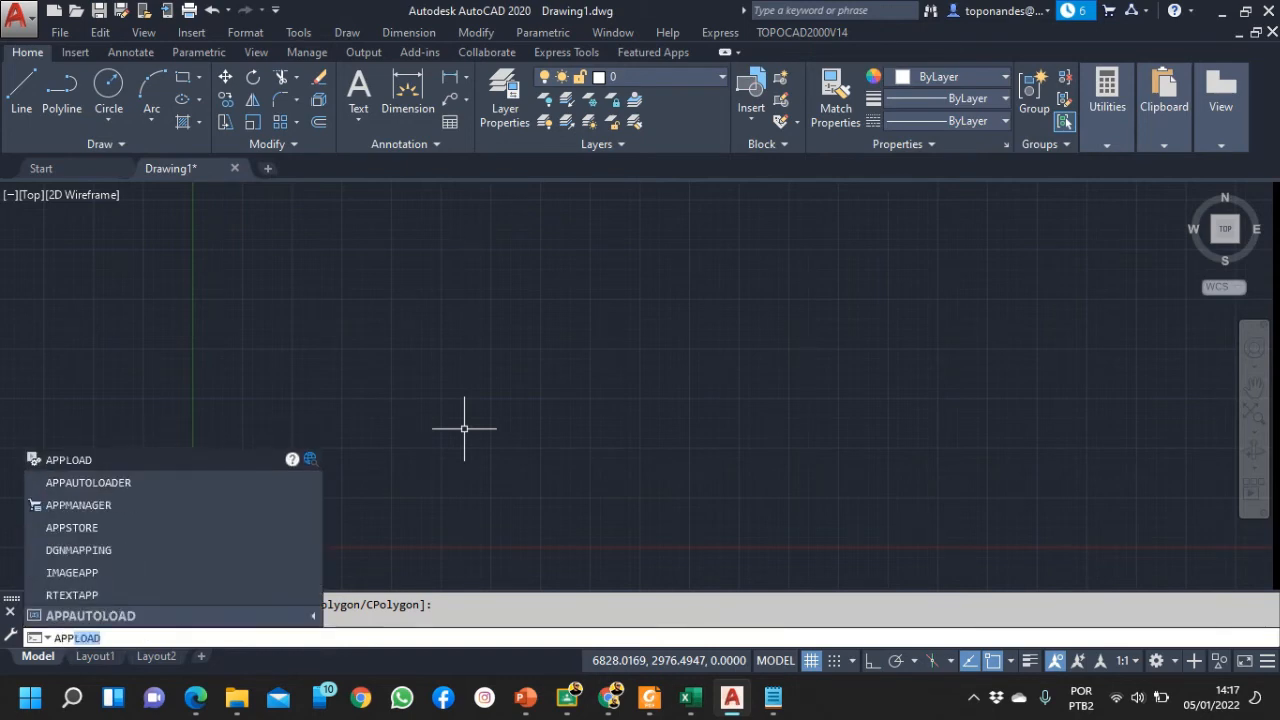
pyautogui.write('LOAD')
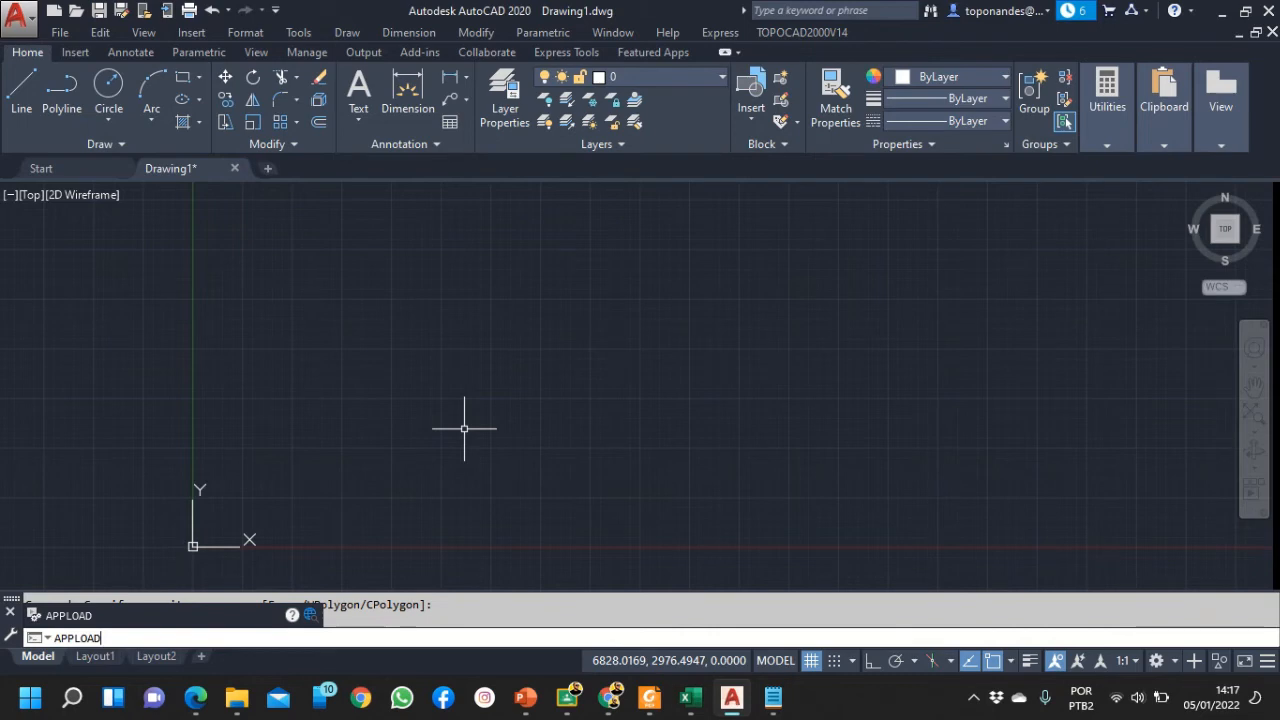
pyautogui.press('Return')
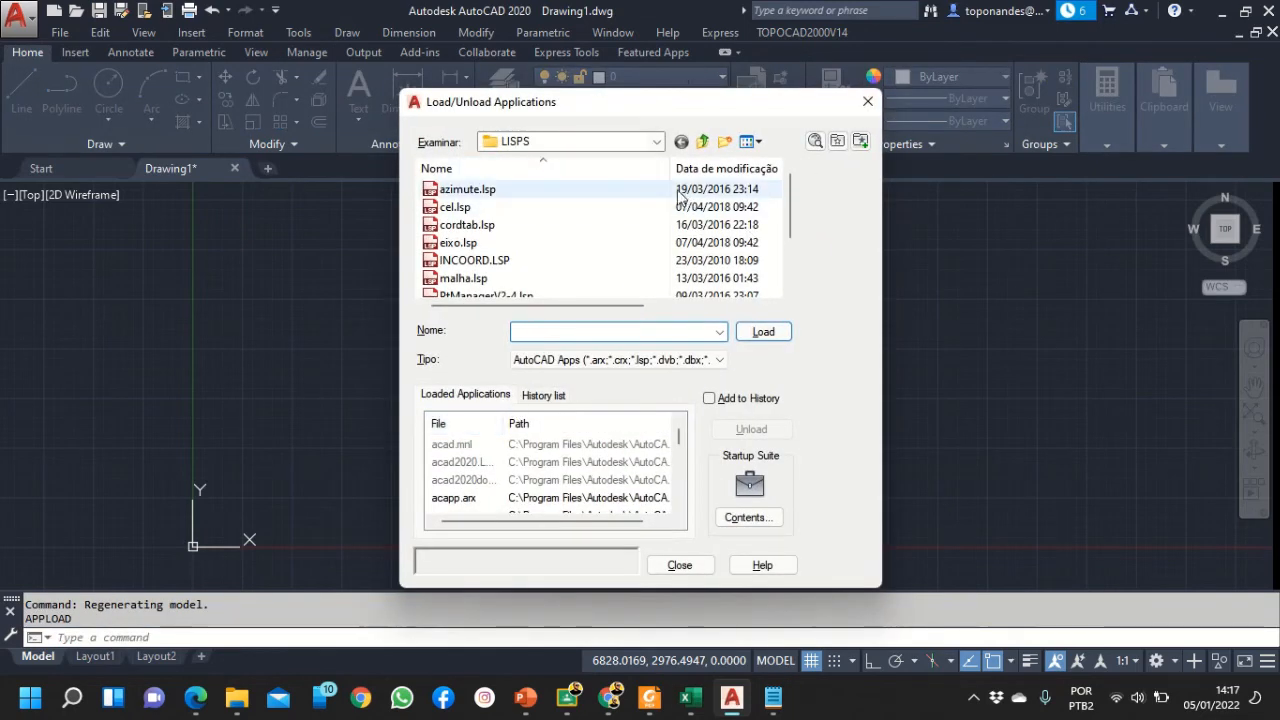
pyautogui.scroll(-1, 560, 210)
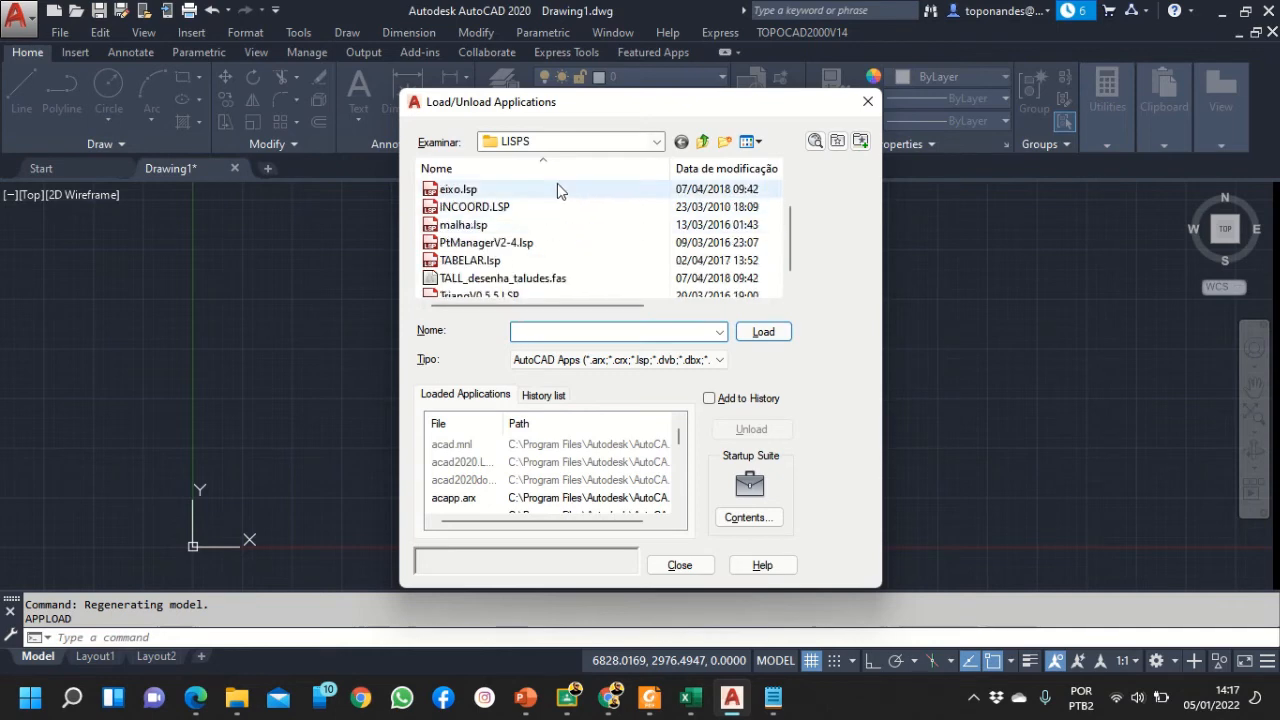
pyautogui.click(512, 245)
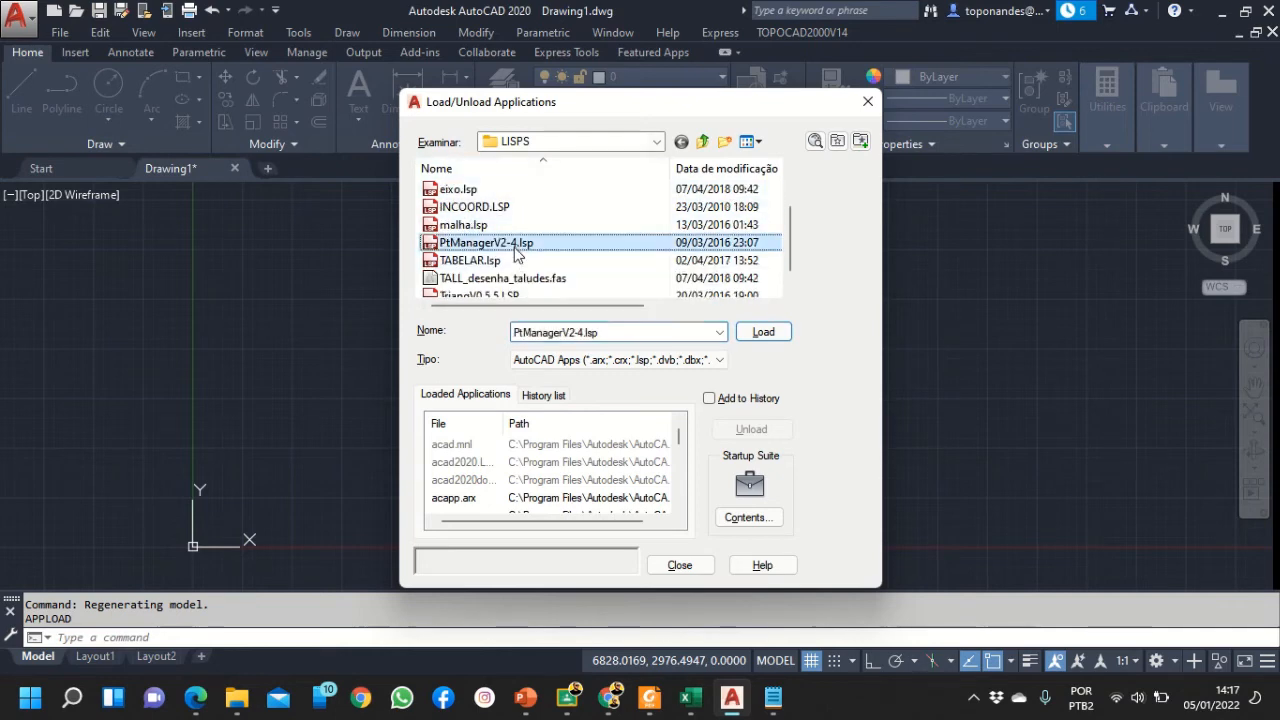
pyautogui.click(760, 335)
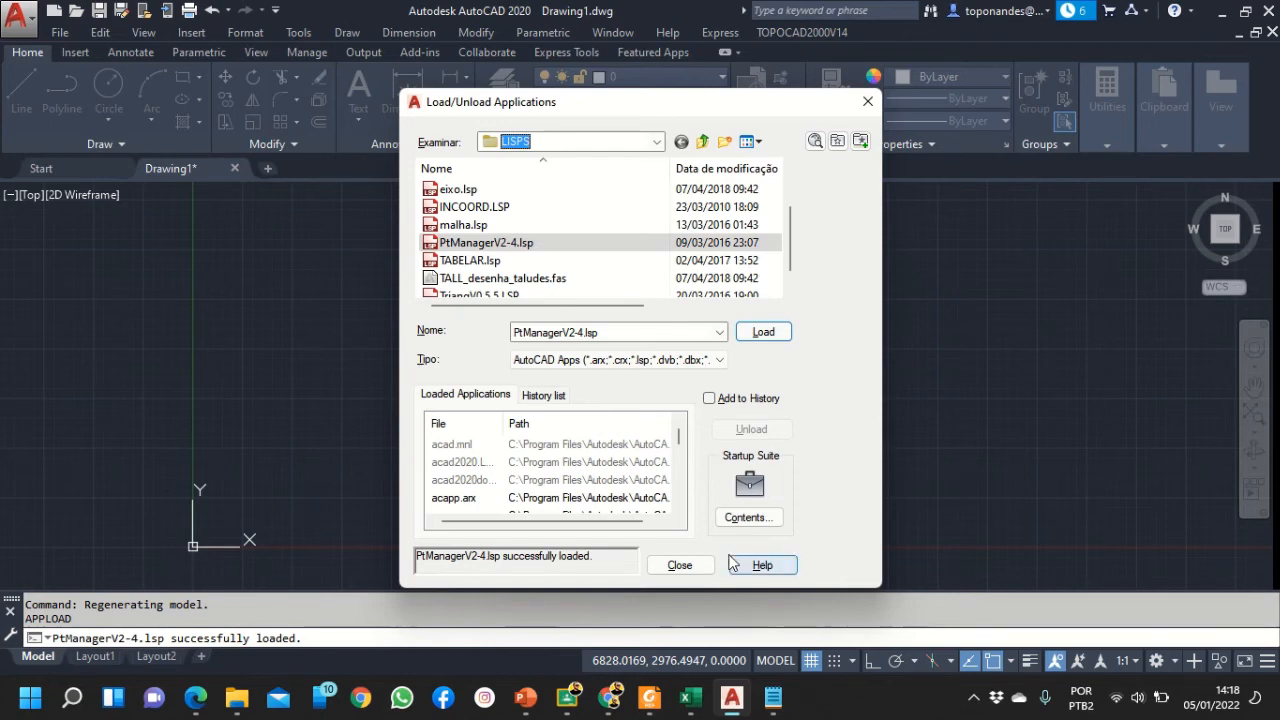
pyautogui.click(679, 566)
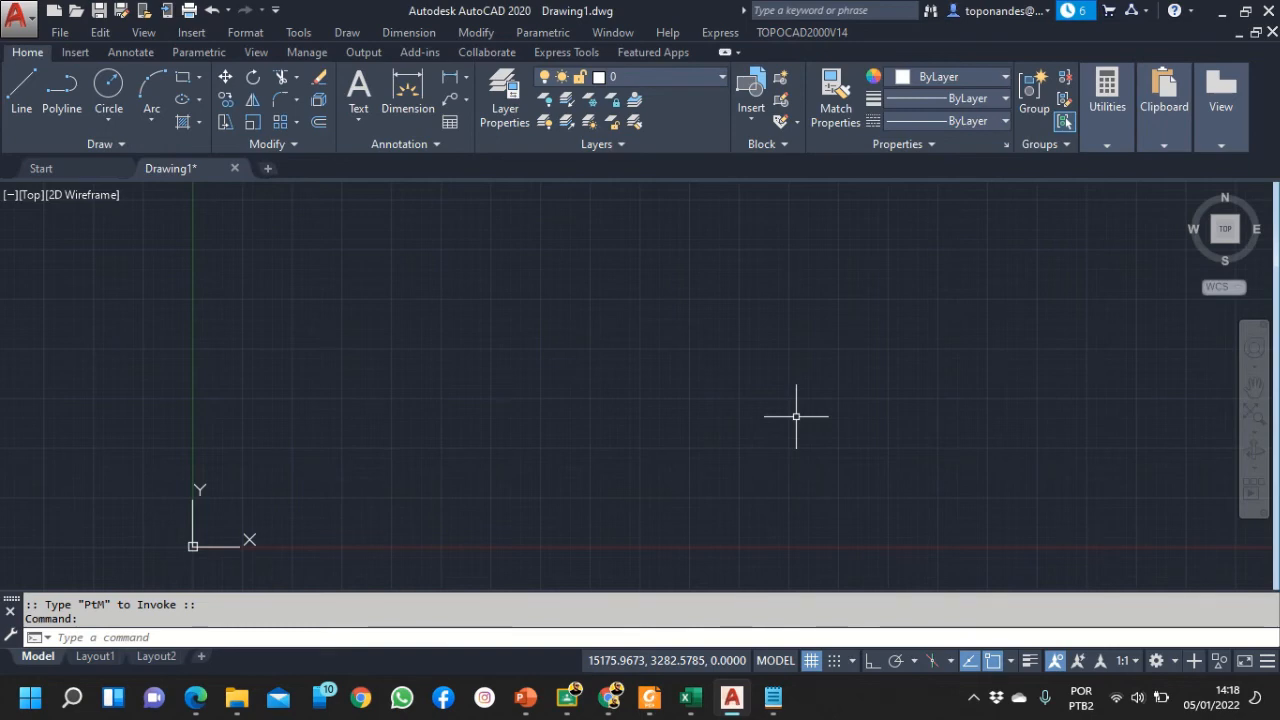
# Start Point Manager with the PTM command and choose File as the input type
pyautogui.write('PTM')
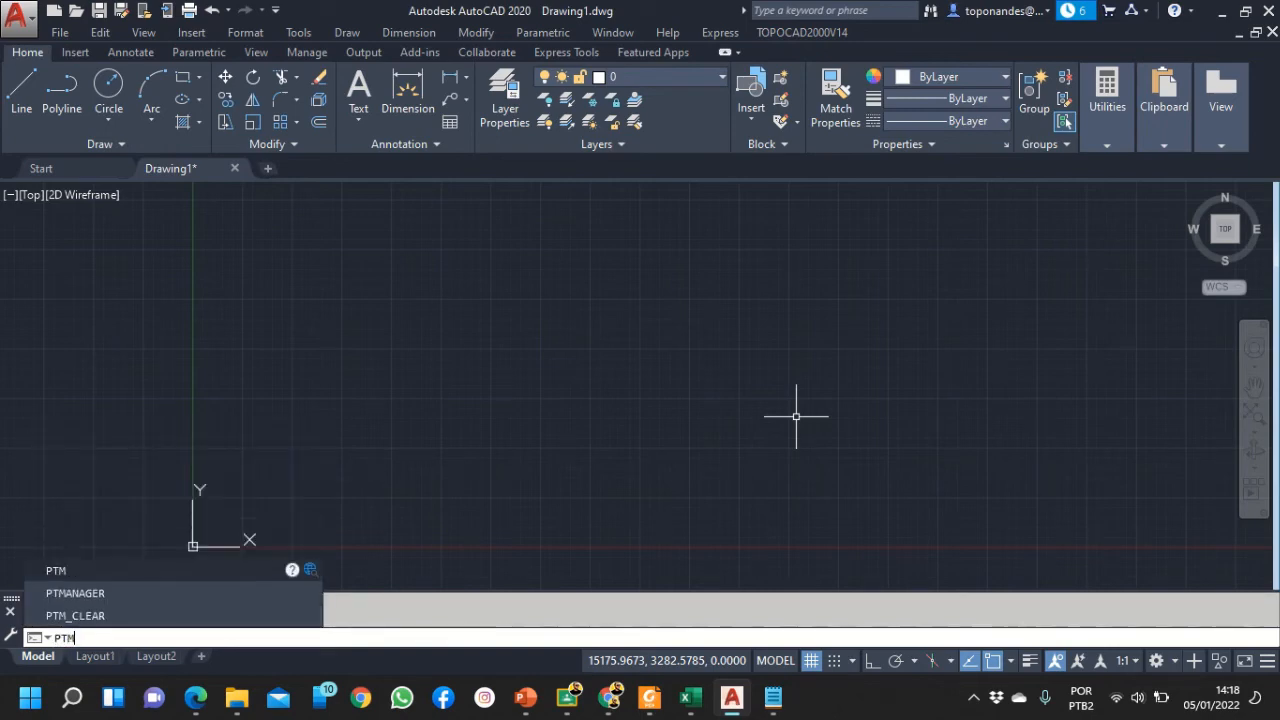
pyautogui.press('Return')
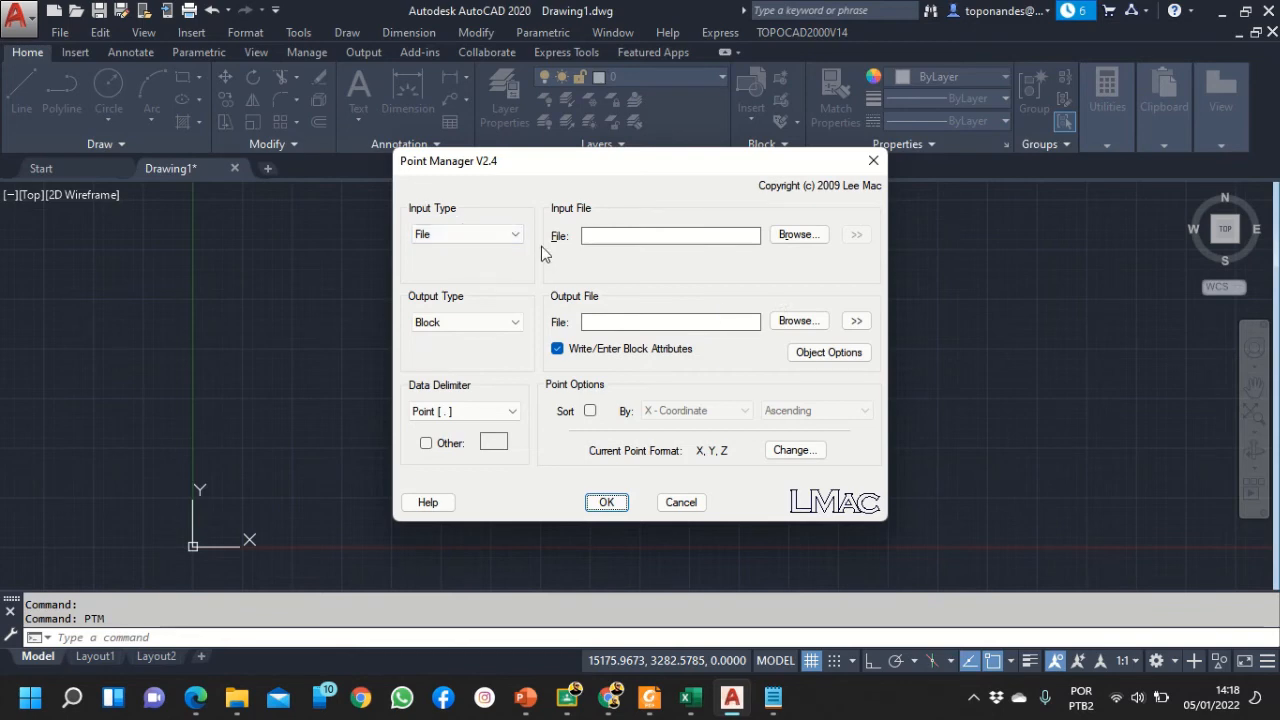
pyautogui.click(480, 237)
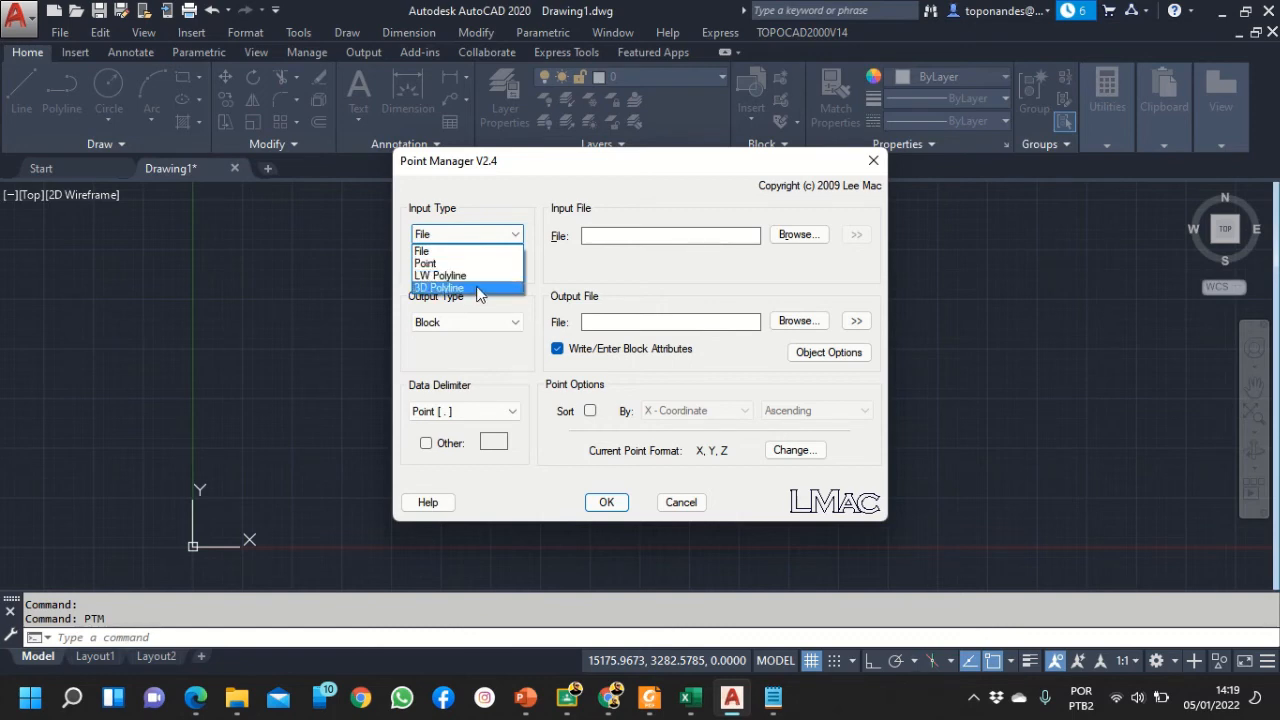
pyautogui.click(427, 252)
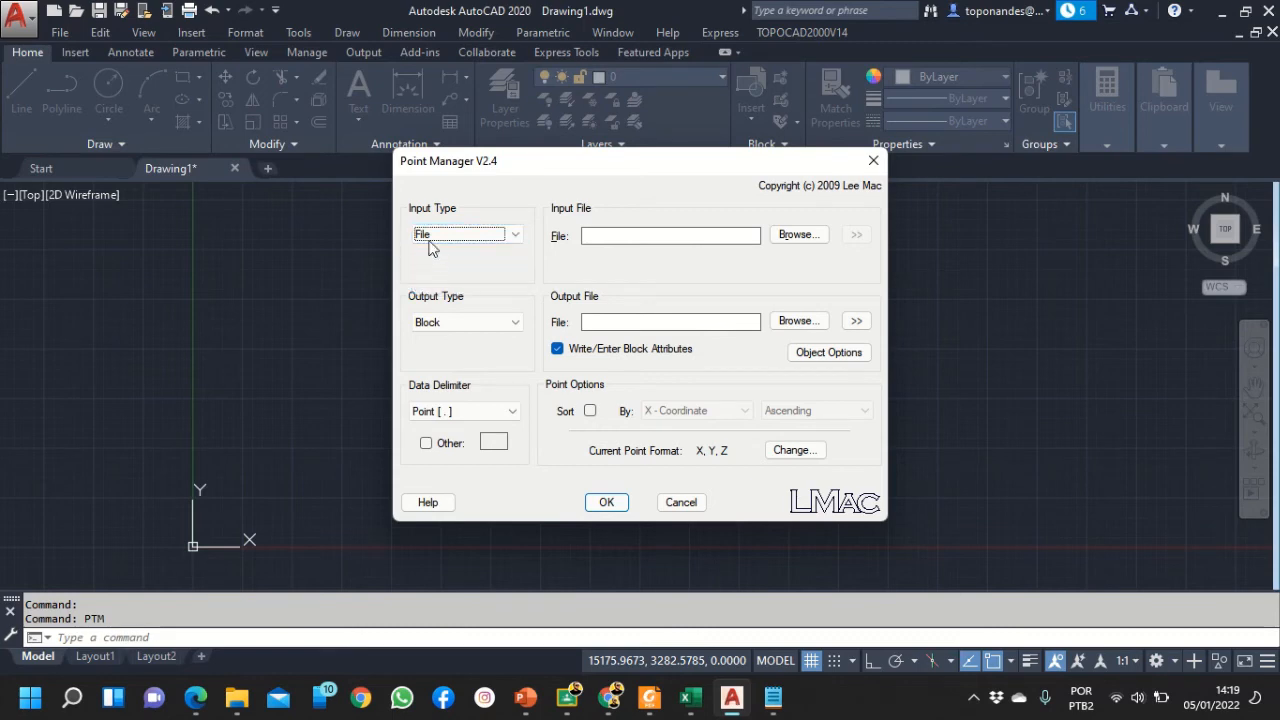
# Choose Nivelamento2.txt from the desktop (Área de Trabalho) as the input file and set the output type to Point
pyautogui.click(798, 236)
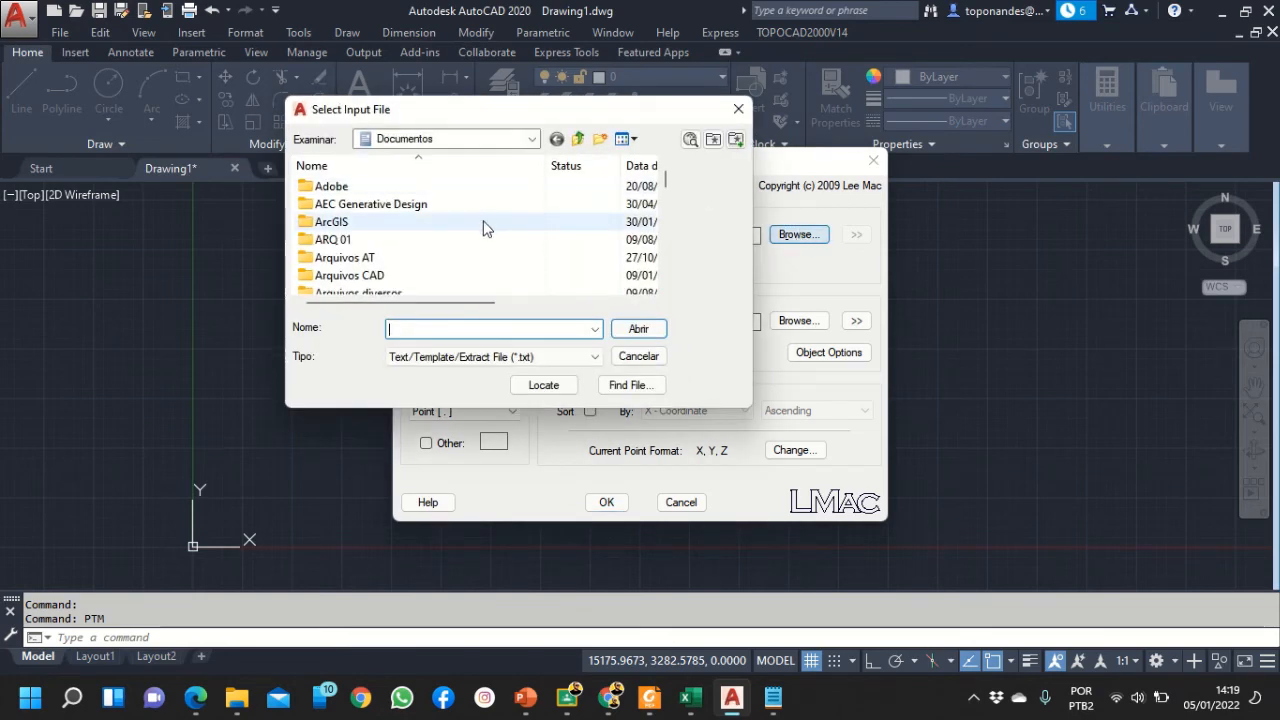
pyautogui.scroll(-10, 489, 232)
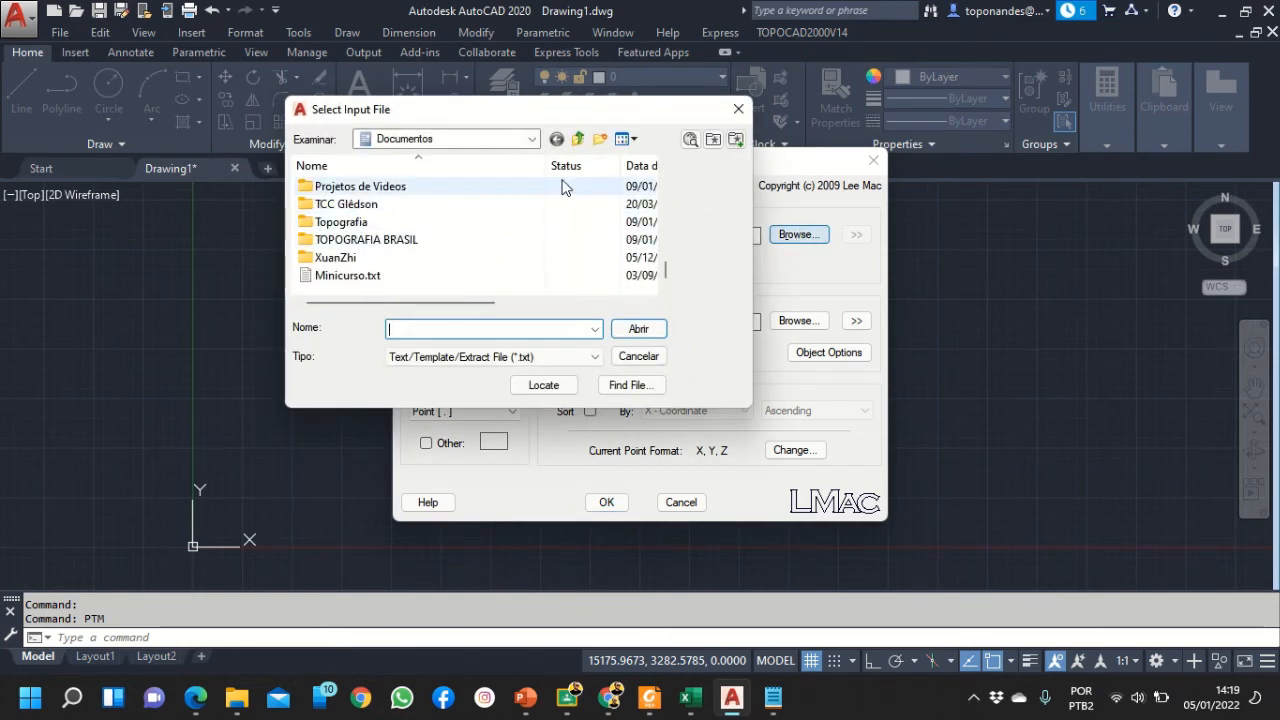
pyautogui.click(532, 139)
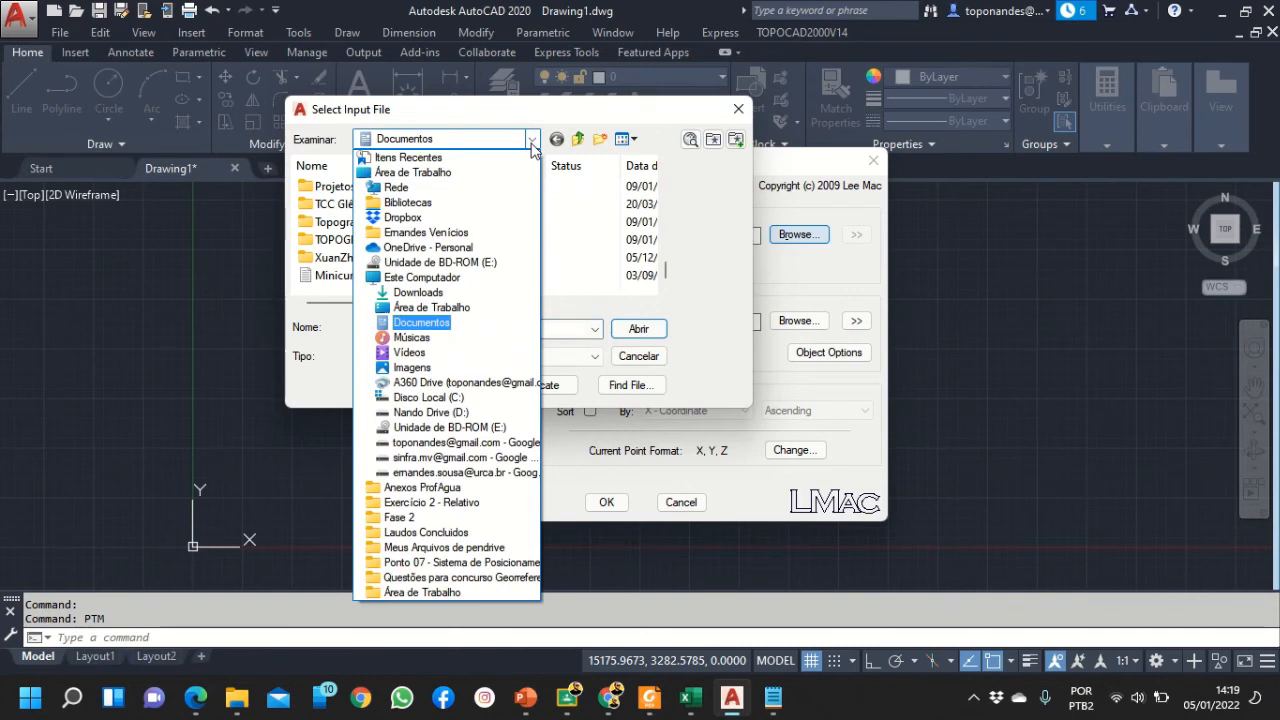
pyautogui.click(422, 174)
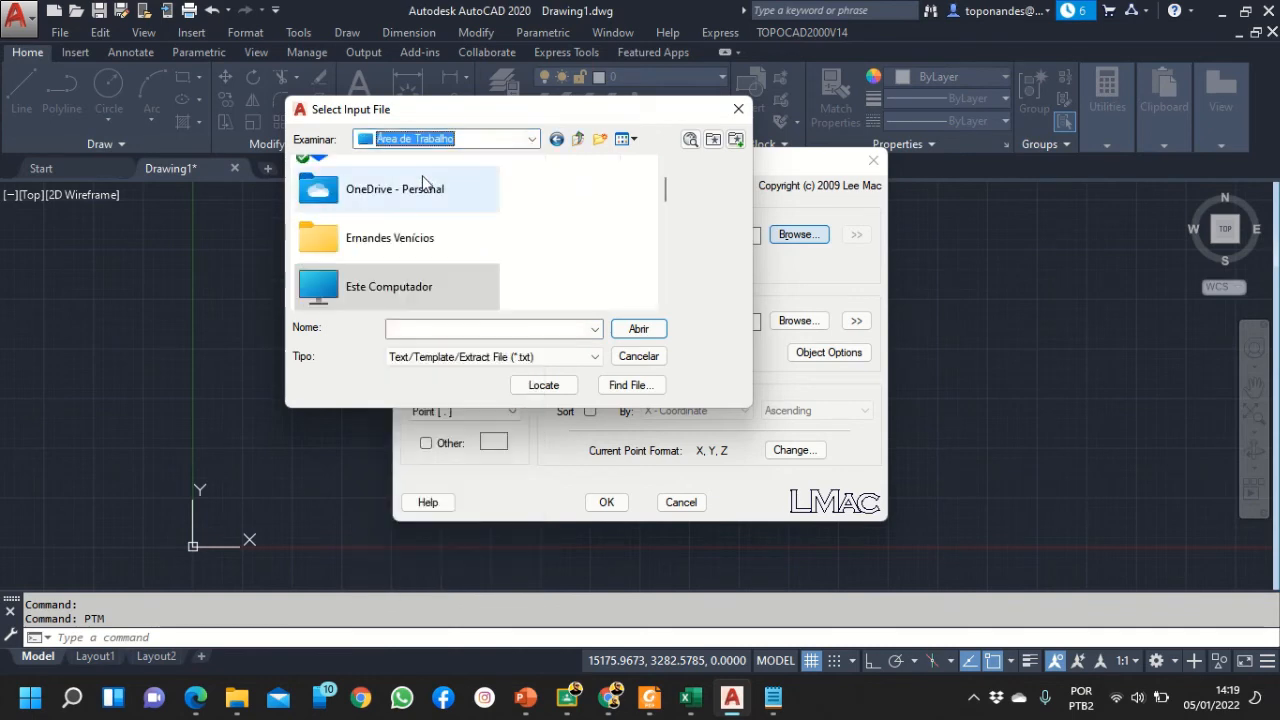
pyautogui.scroll(-1, 500, 260)
pyautogui.scroll(2, 505, 260)
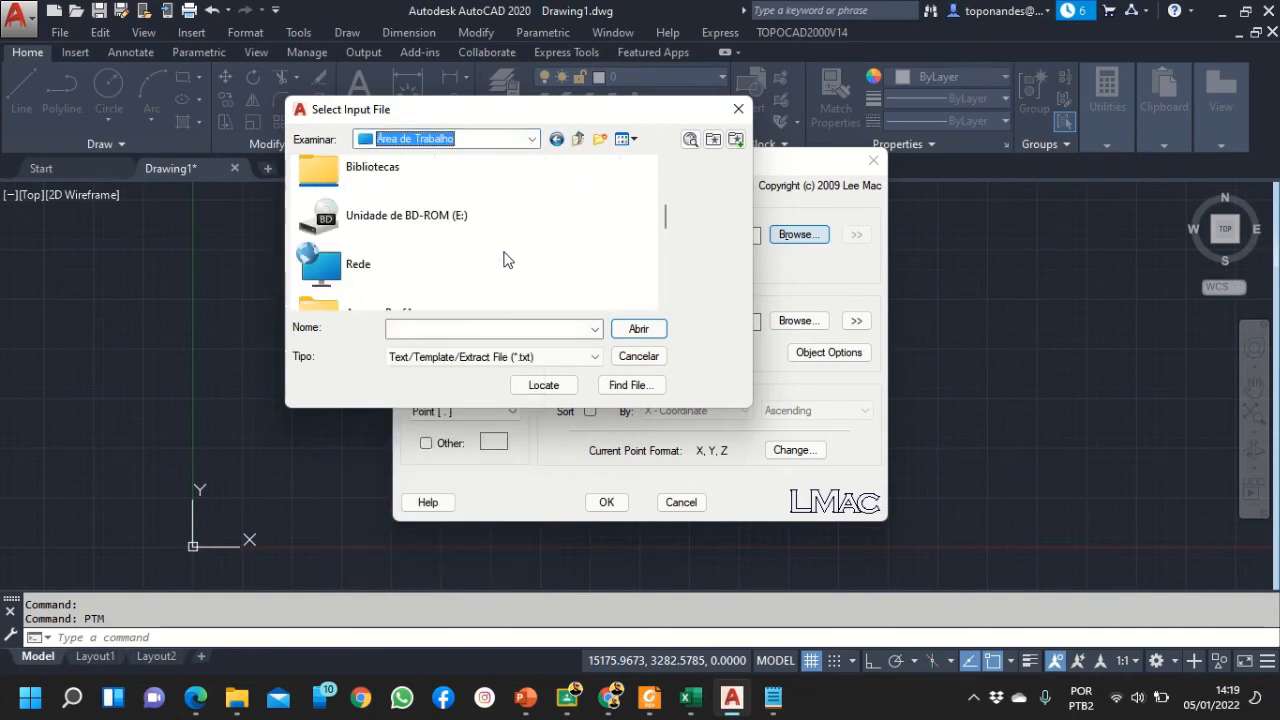
pyautogui.scroll(-5, 505, 260)
pyautogui.scroll(-3, 504, 260)
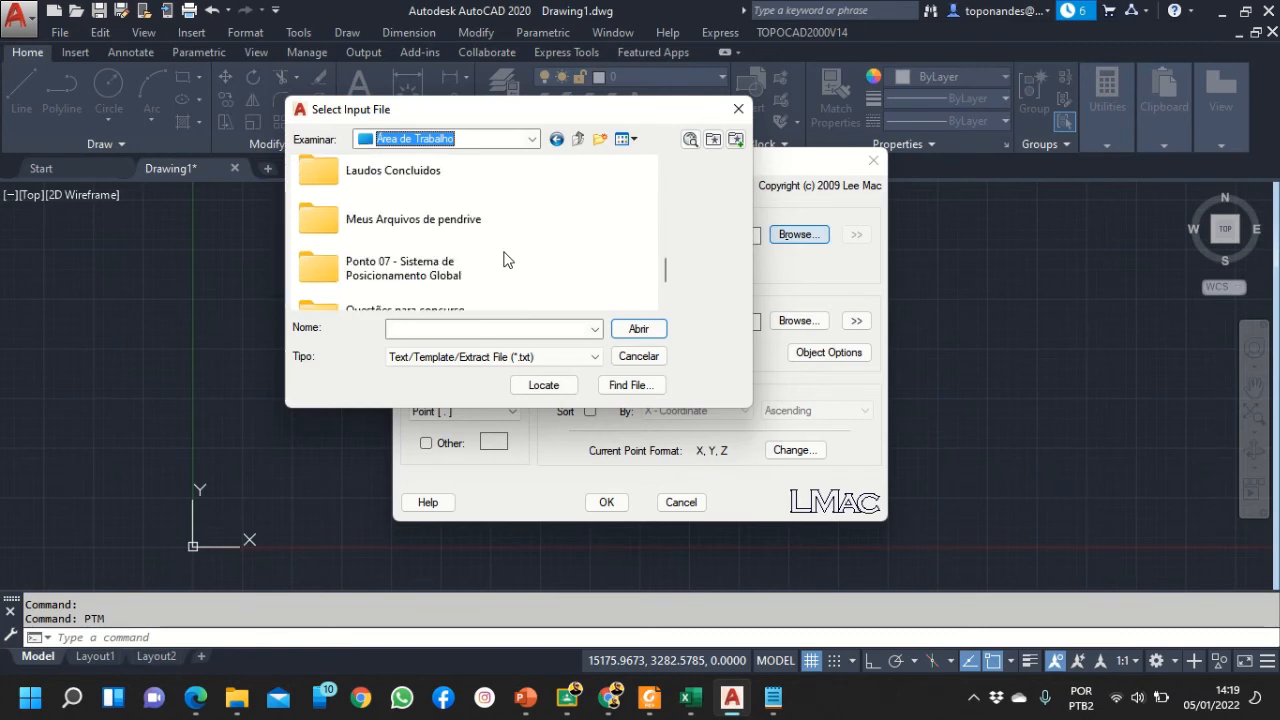
pyautogui.click(390, 288)
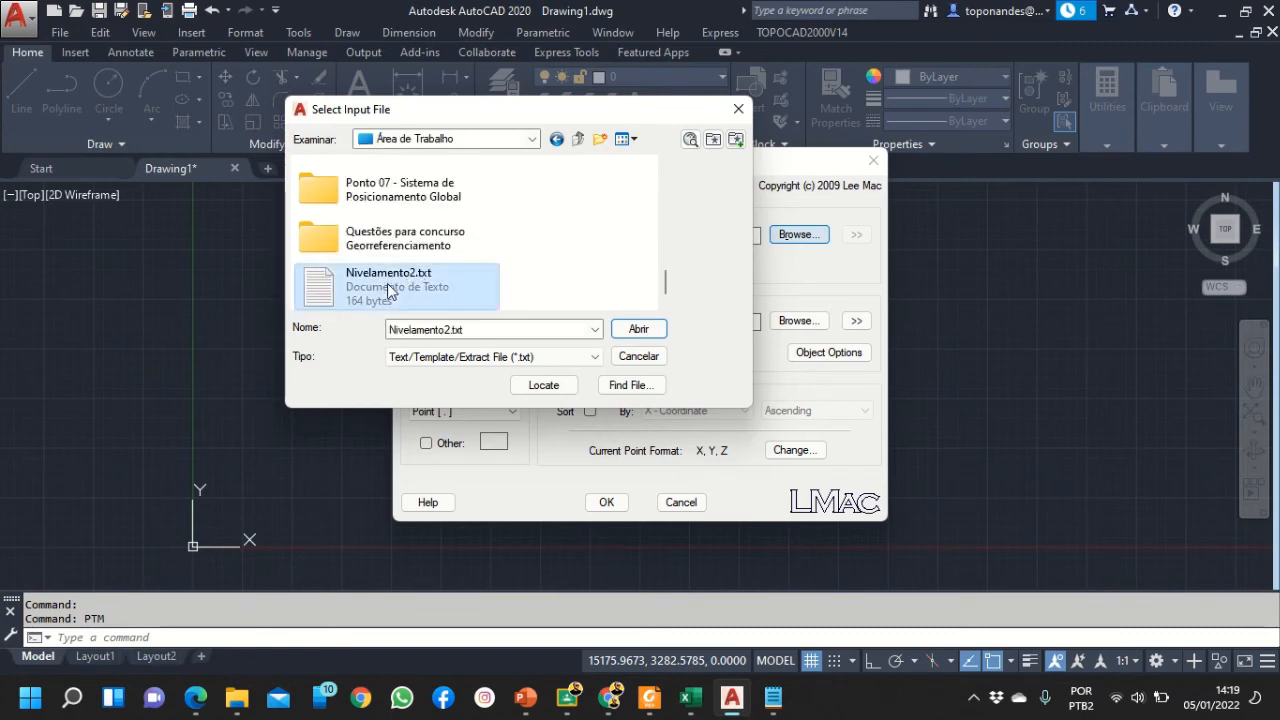
pyautogui.click(648, 330)
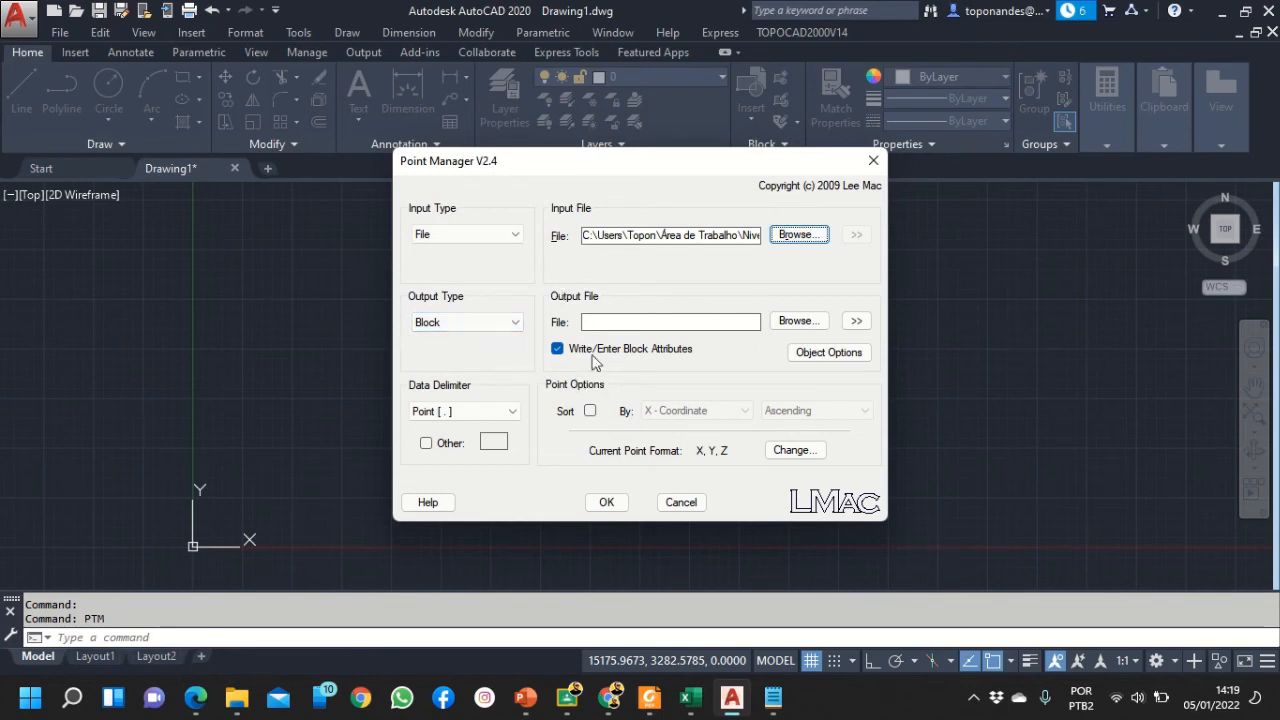
pyautogui.click(500, 324)
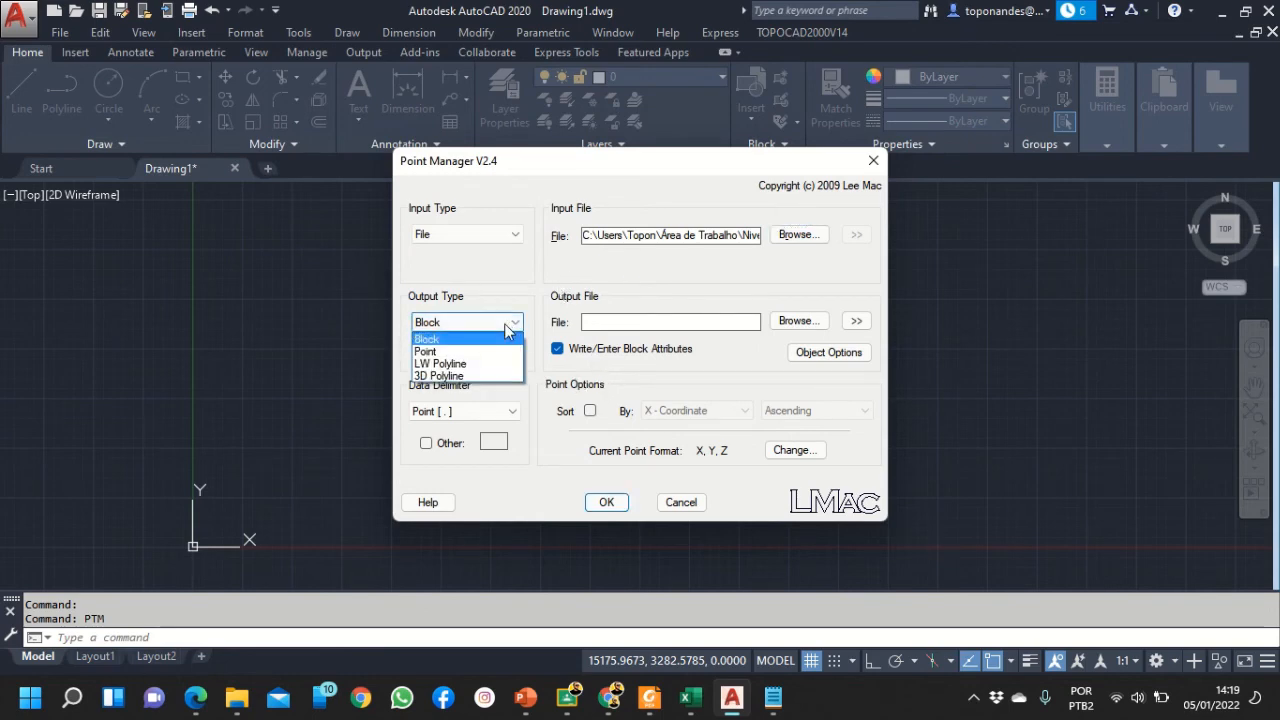
pyautogui.click(436, 352)
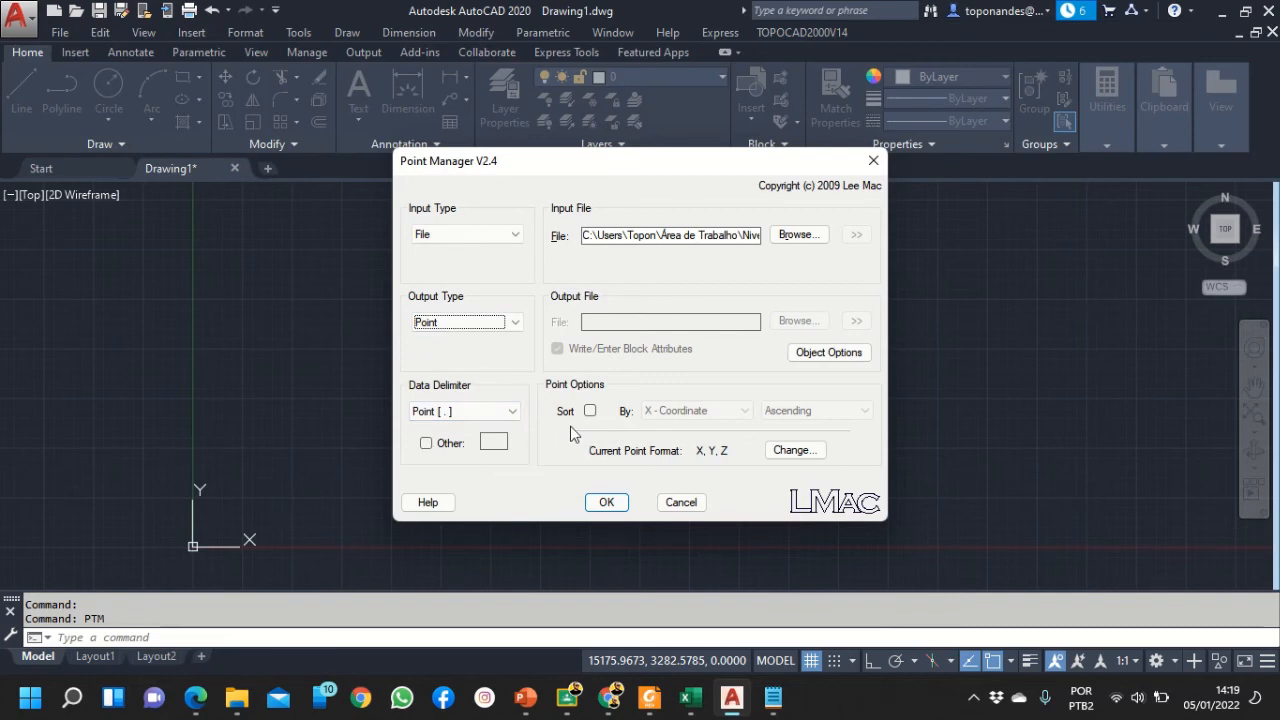
# Examine how the coordinate columns are separated in Nivelamento2.txt in Notepad and compare with the cell columns in Excel
pyautogui.click(464, 413)
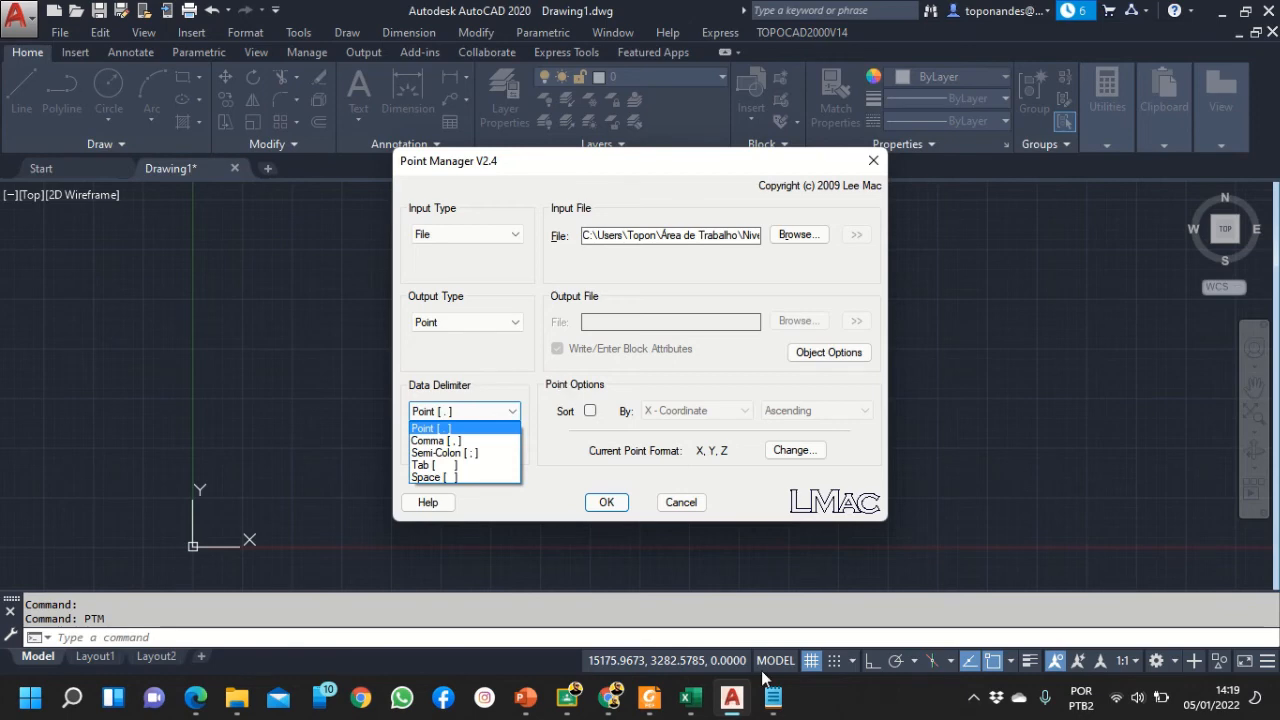
pyautogui.click(774, 710)
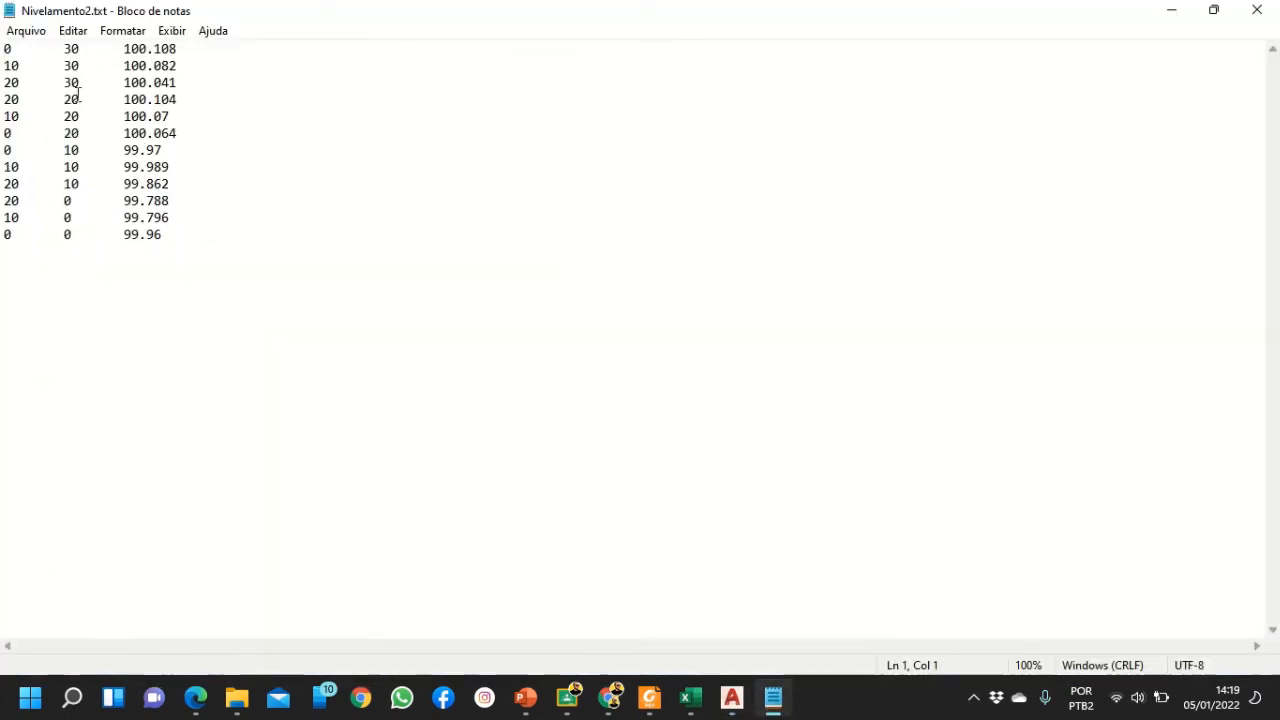
pyautogui.moveTo(18, 48); pyautogui.dragTo(45, 48)
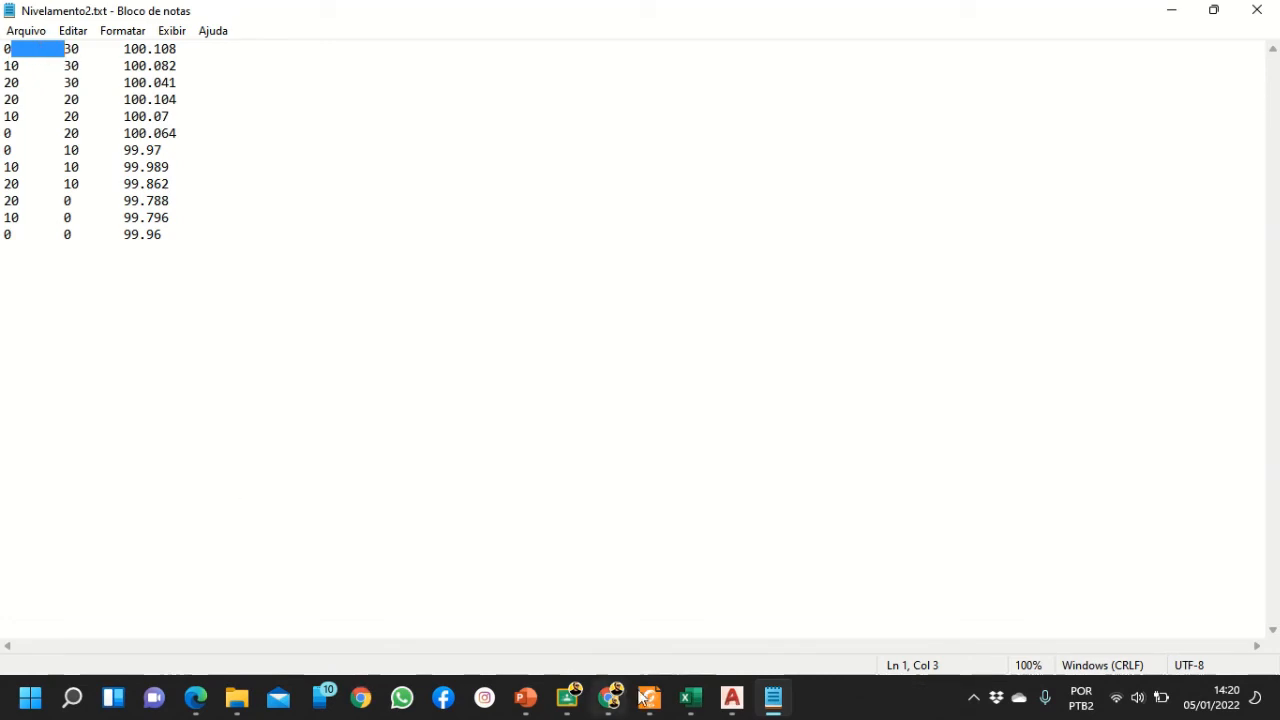
pyautogui.moveTo(698, 704)
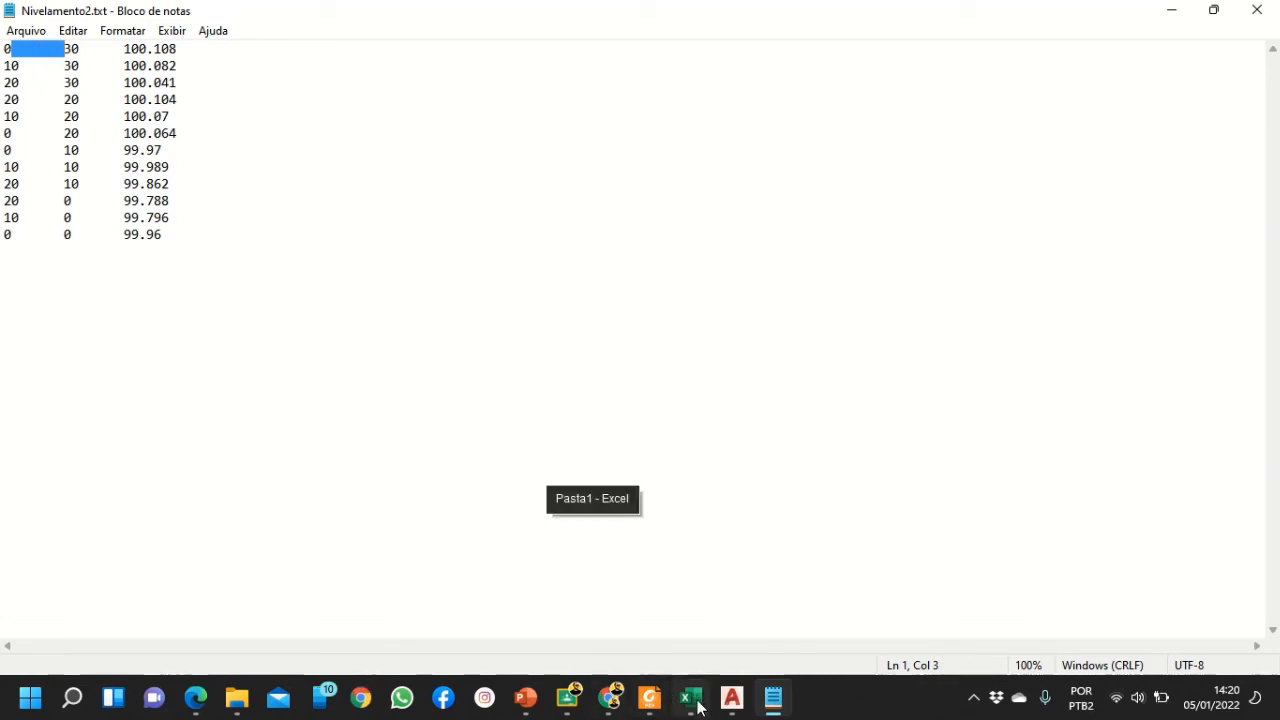
pyautogui.click(692, 700)
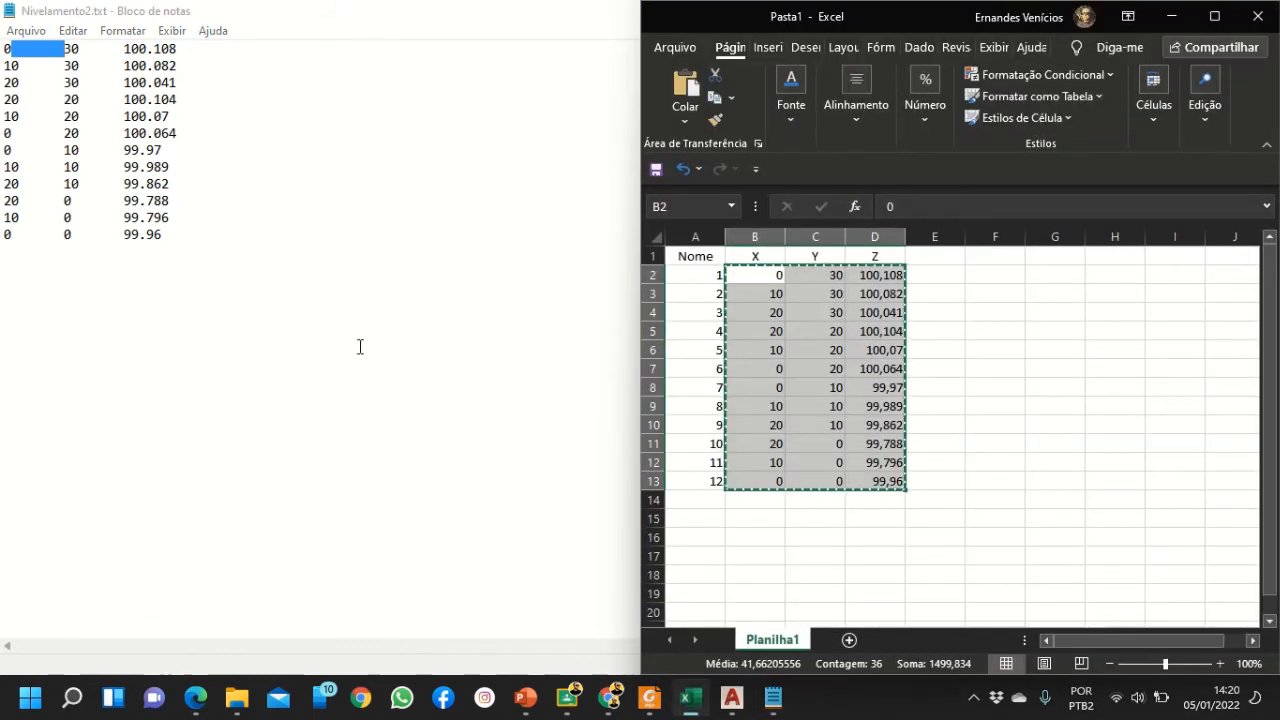
pyautogui.click(930, 278)
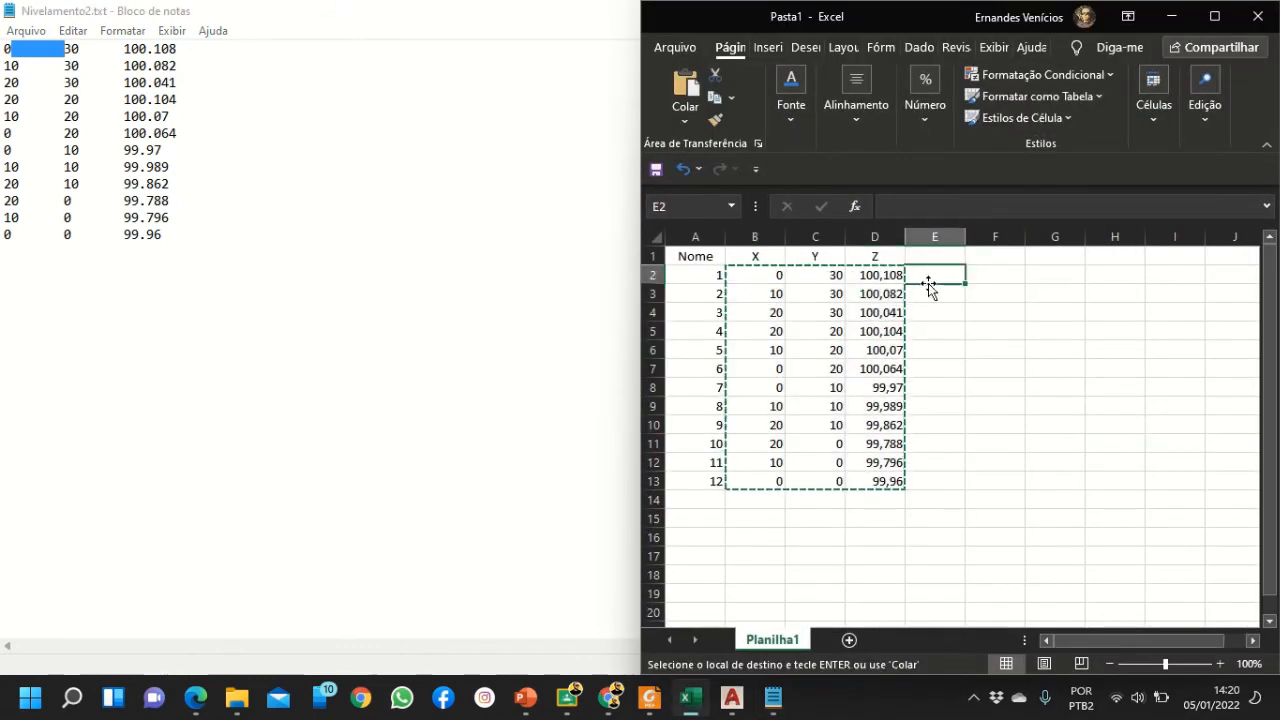
pyautogui.press('Right')
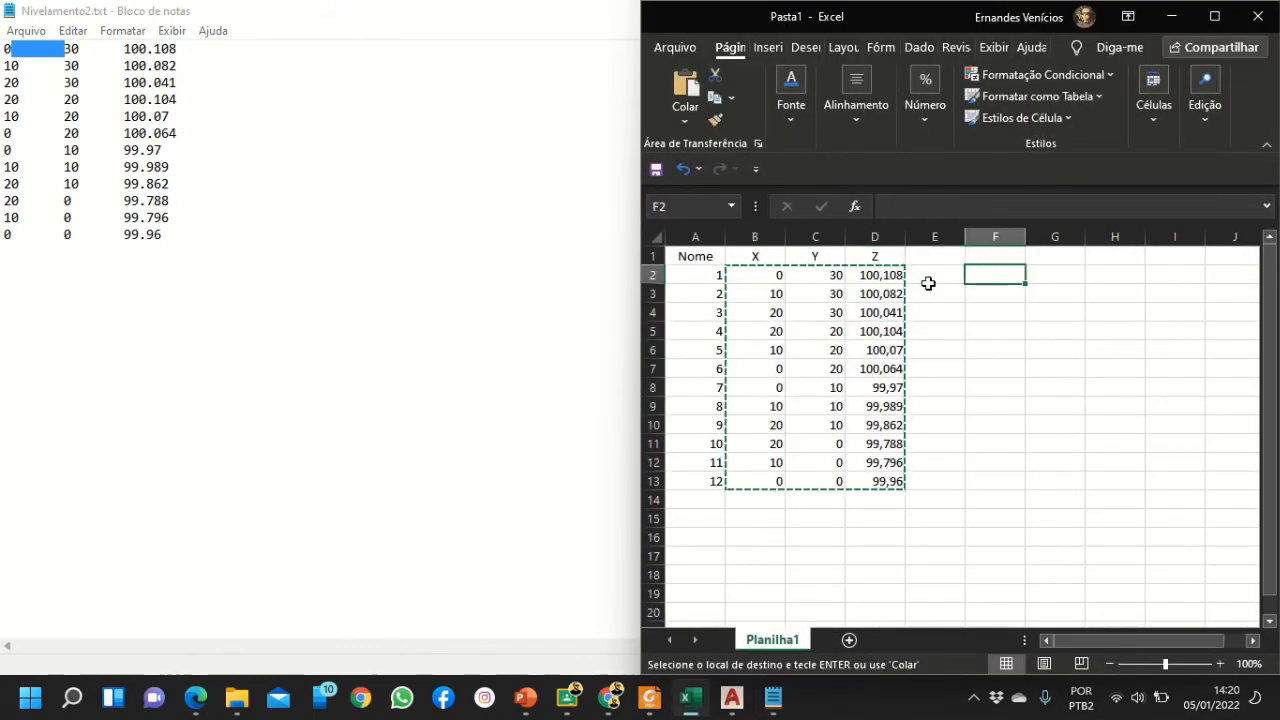
pyautogui.press('Right')
pyautogui.press('Right')
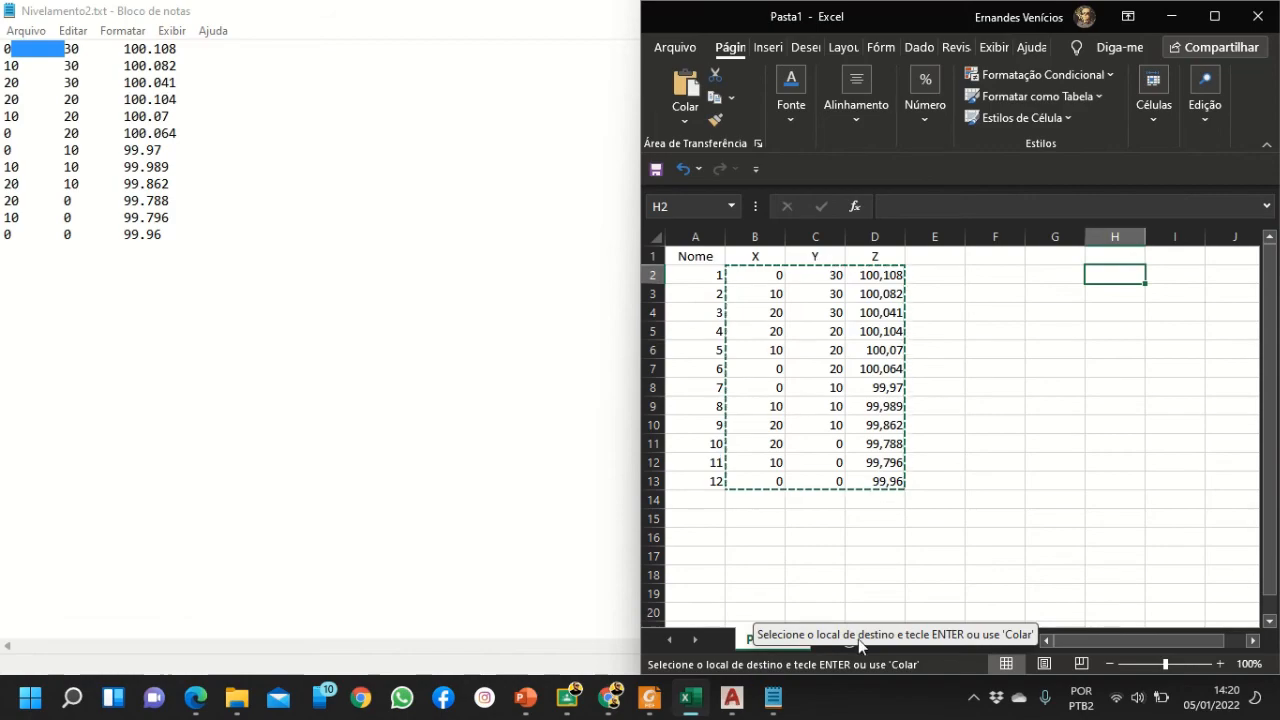
# Switch back to AutoCAD and set Point Manager's data delimiter to Tab
pyautogui.click(732, 697)
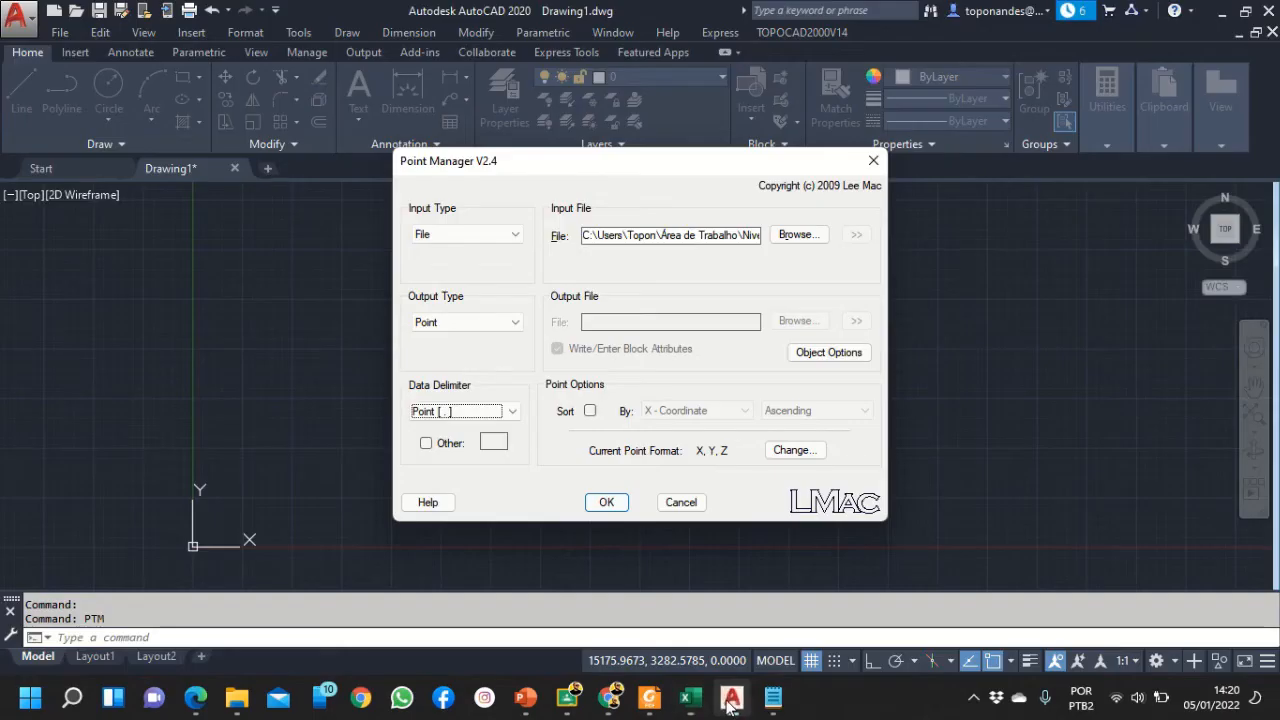
pyautogui.click(502, 414)
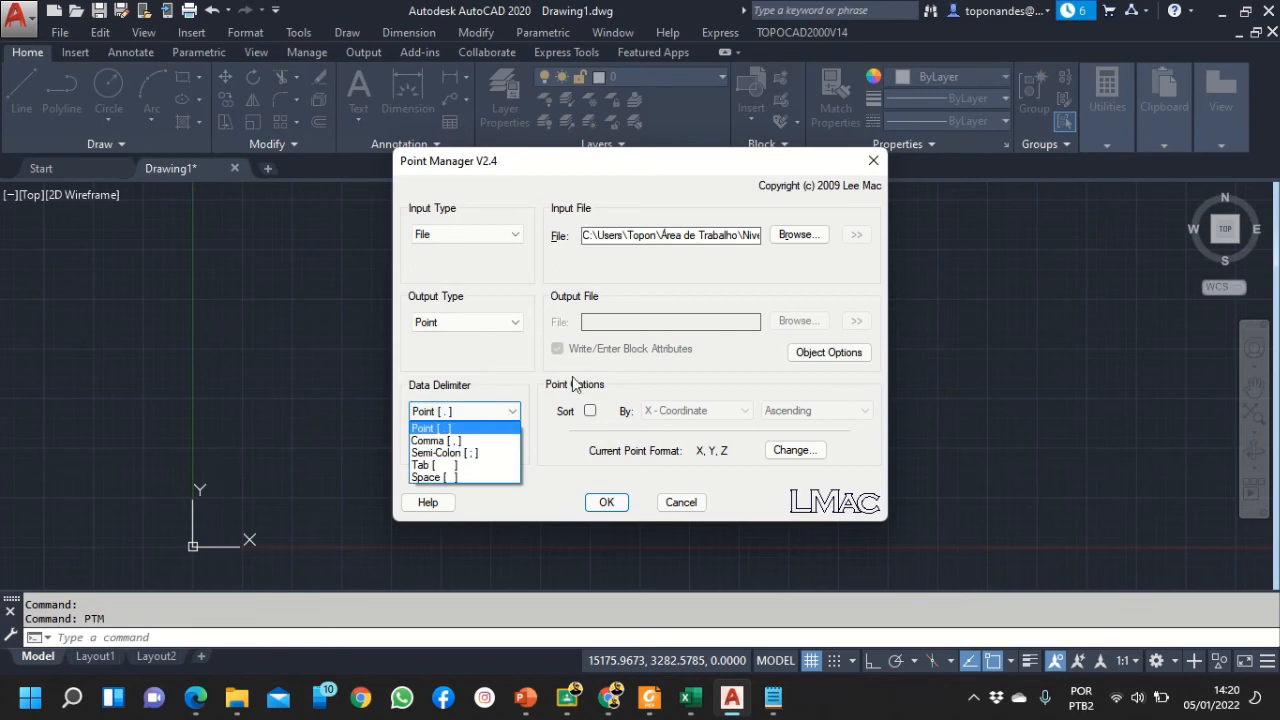
pyautogui.click(448, 465)
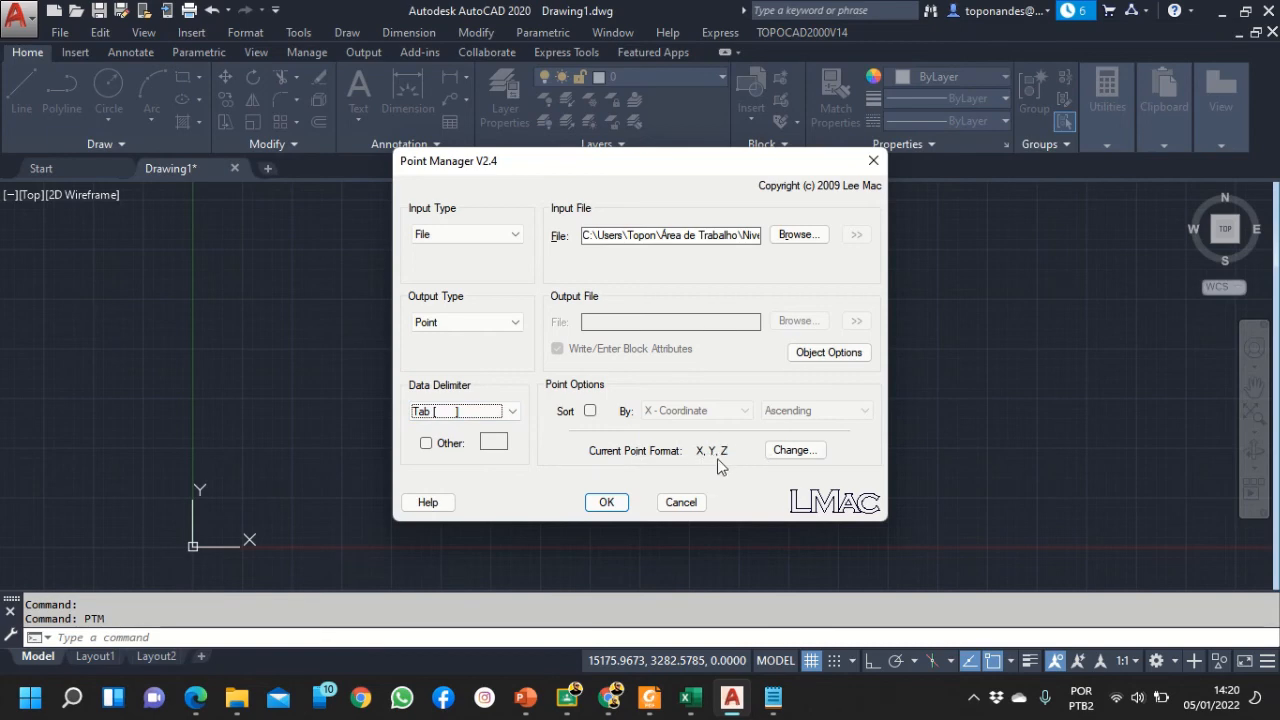
# Examine the order of the coordinate columns in Nivelamento2.txt in Notepad against the X, Y, Z point format, and return to AutoCAD
pyautogui.click(776, 703)
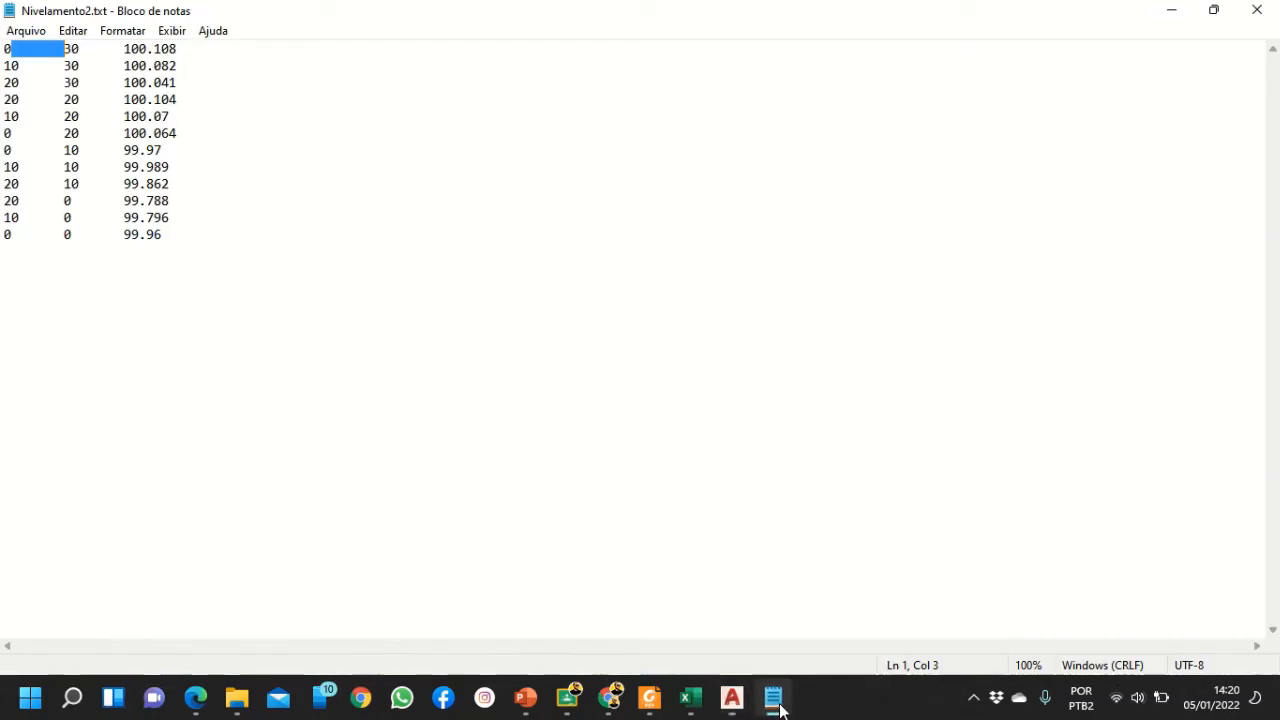
pyautogui.click(20, 65)
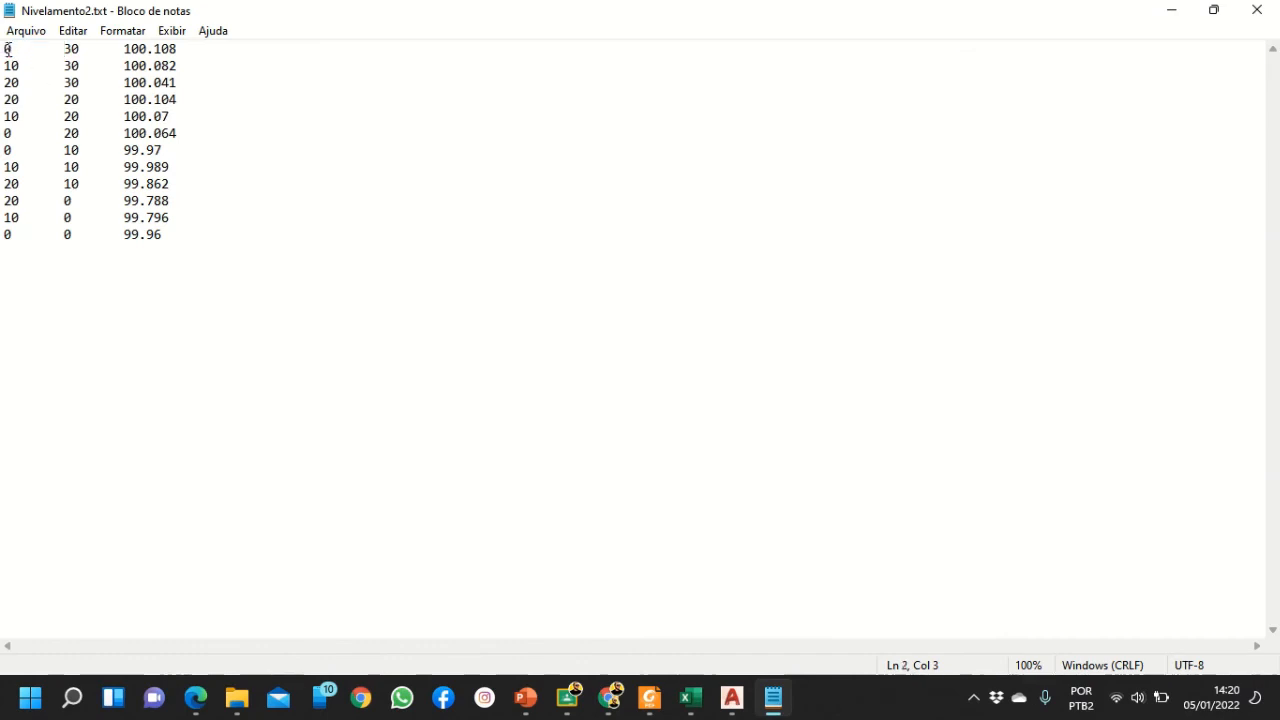
pyautogui.click(7, 48)
pyautogui.click(65, 48)
pyautogui.click(173, 50)
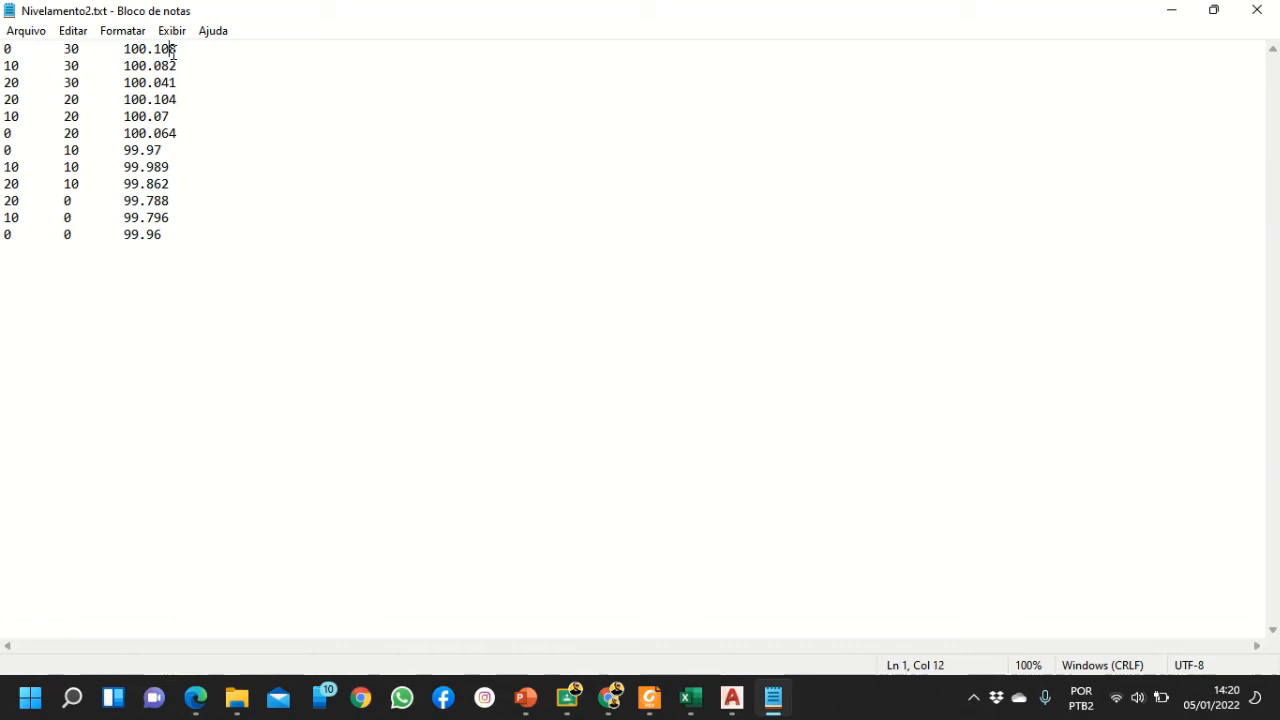
pyautogui.click(1173, 10)
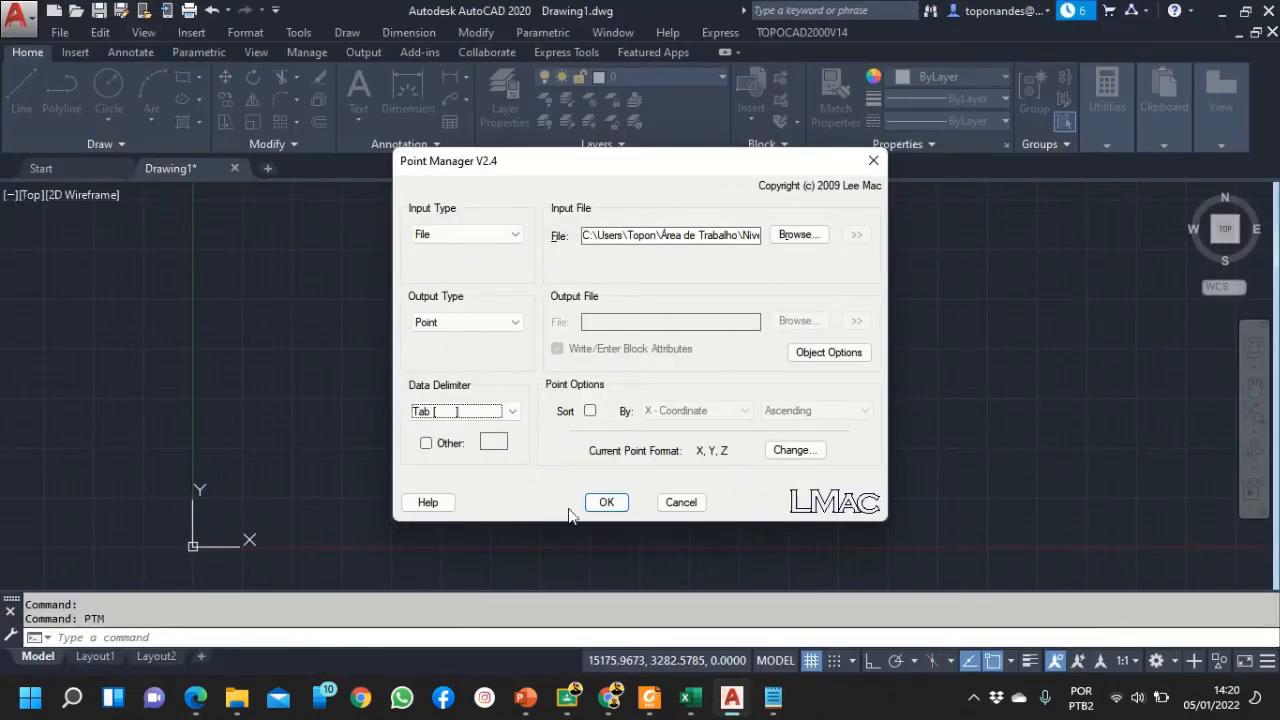
# Import the points from Nivelamento2.txt with the Point Manager settings and inspect the point grid around the drawing origin
pyautogui.click(605, 503)
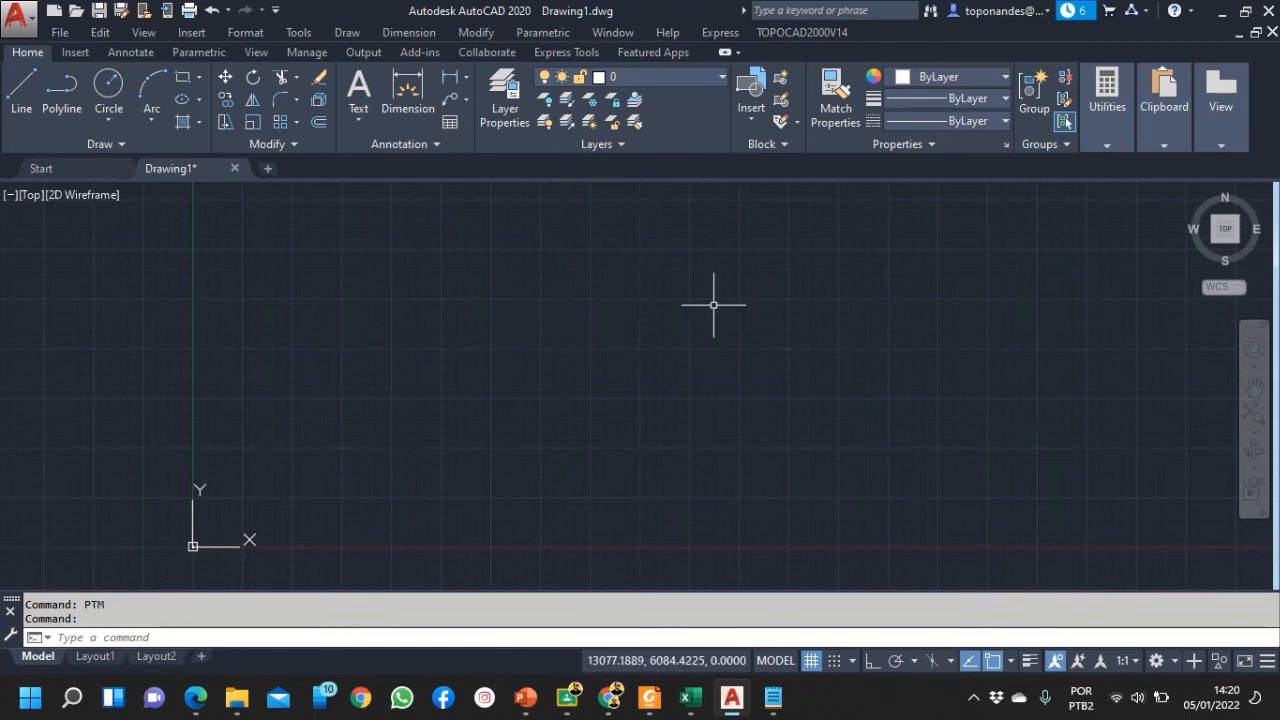
pyautogui.scroll(-2, 714, 303)
pyautogui.scroll(4, 386, 451)
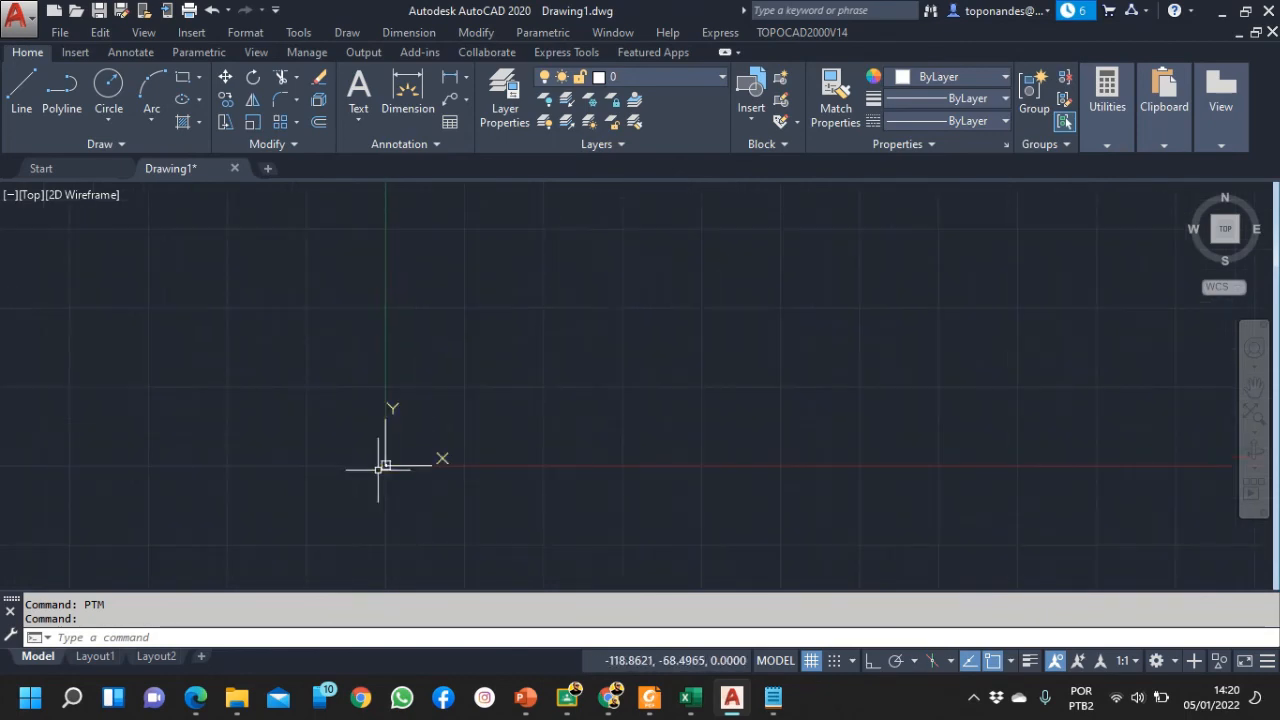
pyautogui.scroll(8, 394, 460)
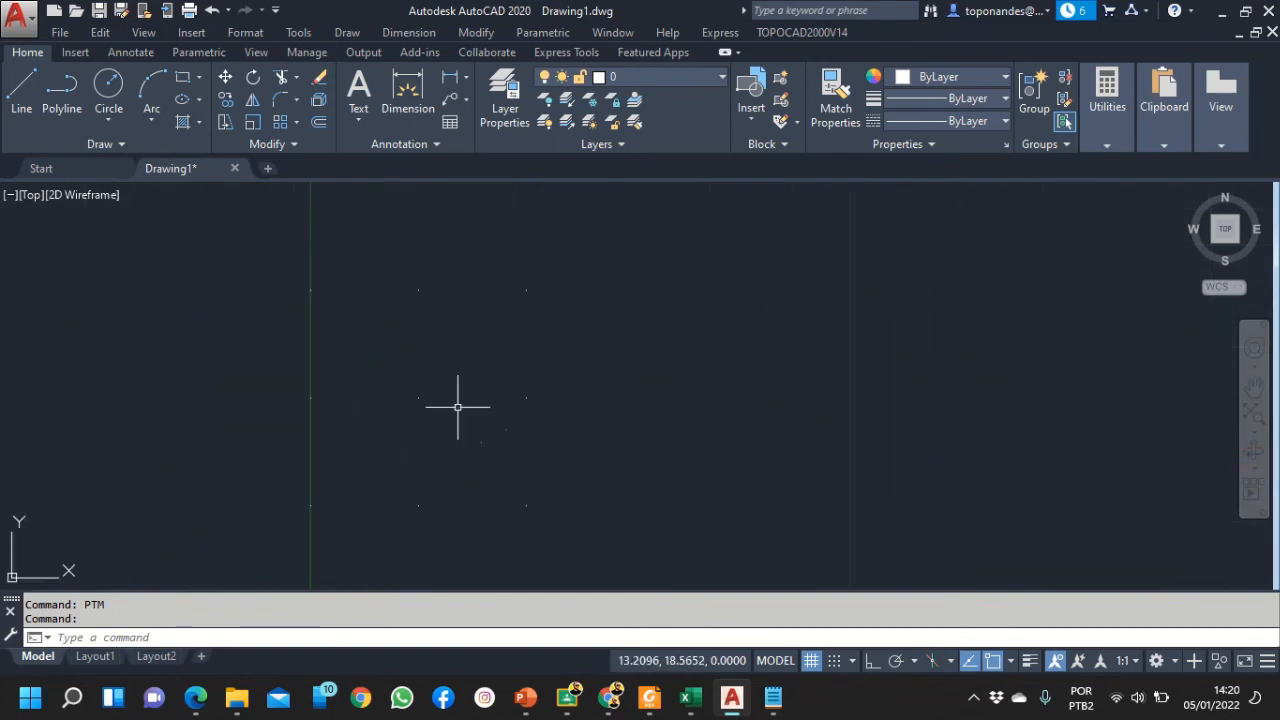
pyautogui.scroll(-2, 457, 406)
pyautogui.scroll(2, 374, 542)
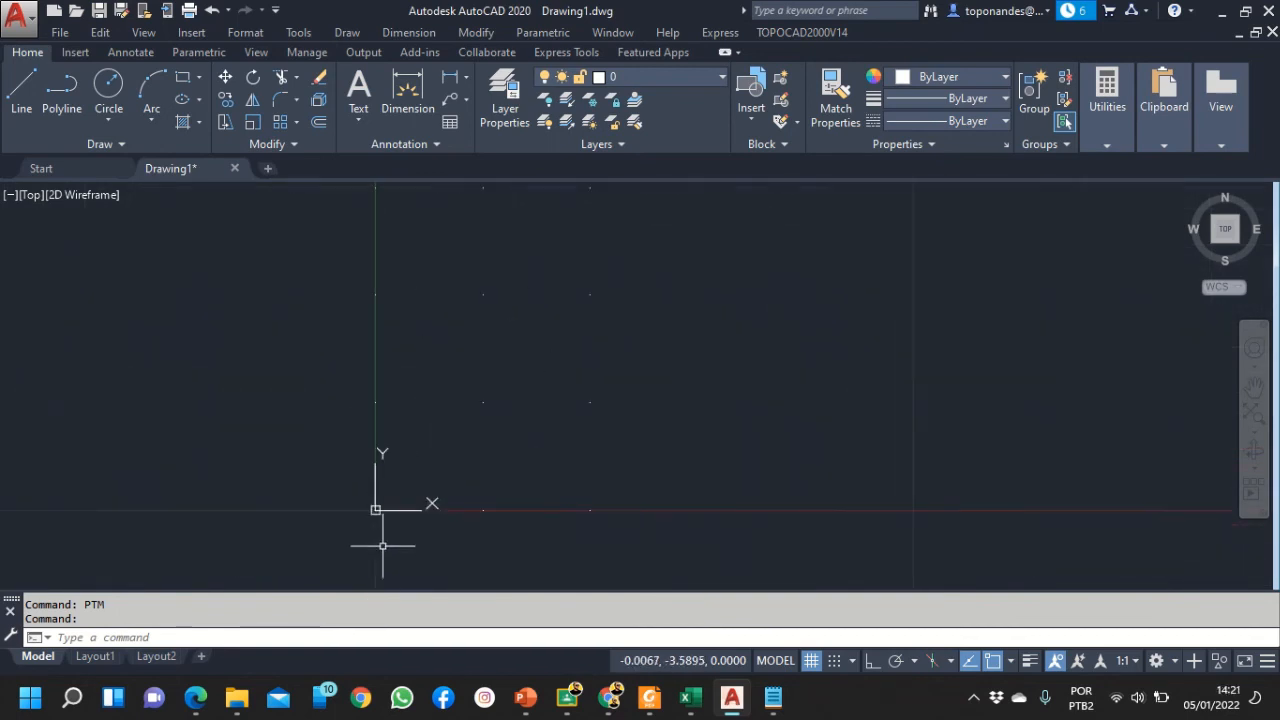
pyautogui.scroll(6, 371, 512)
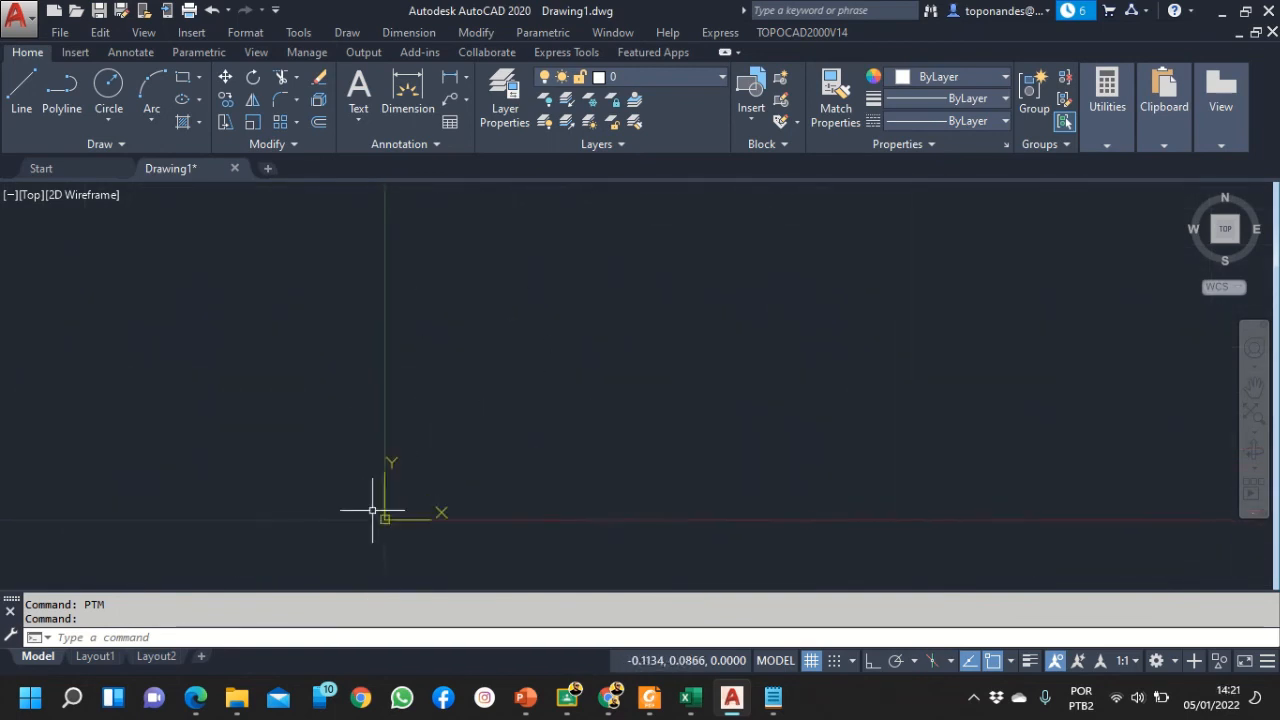
pyautogui.scroll(-3, 211, 523)
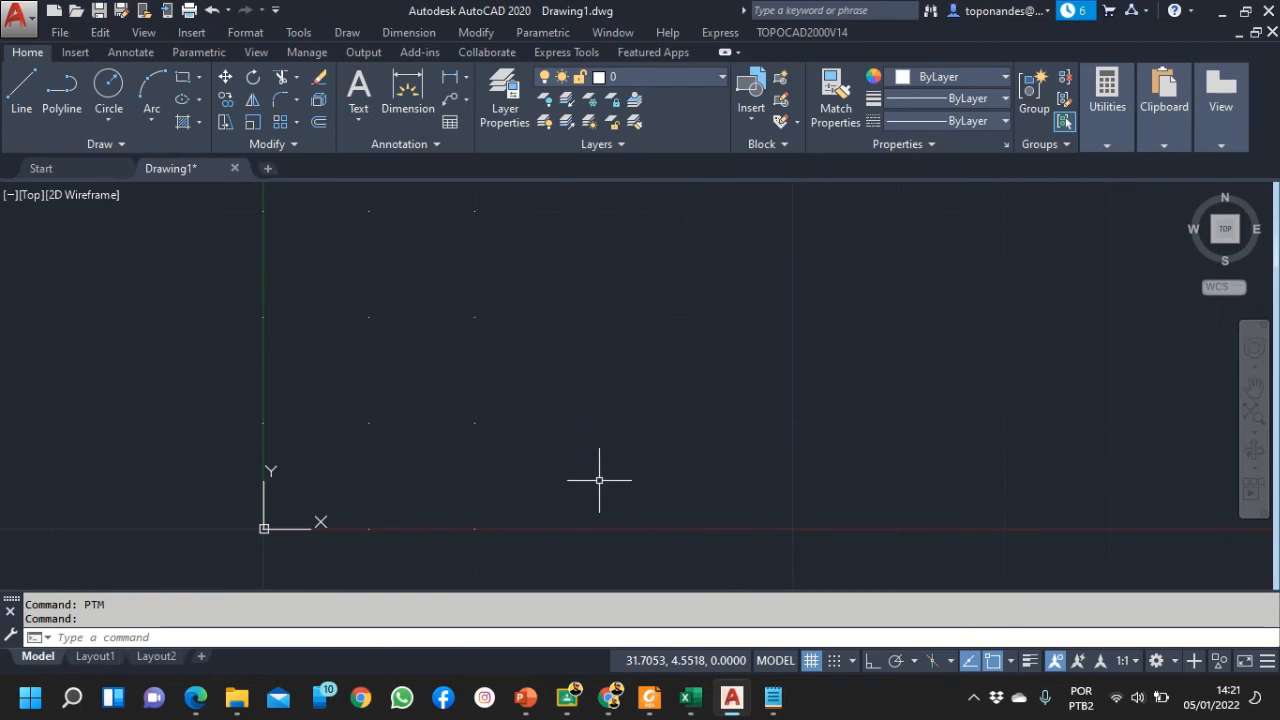
# Load the TriangV0.5.5.LSP routine from the LISPS folder with the APPLOAD command
pyautogui.write('APP')
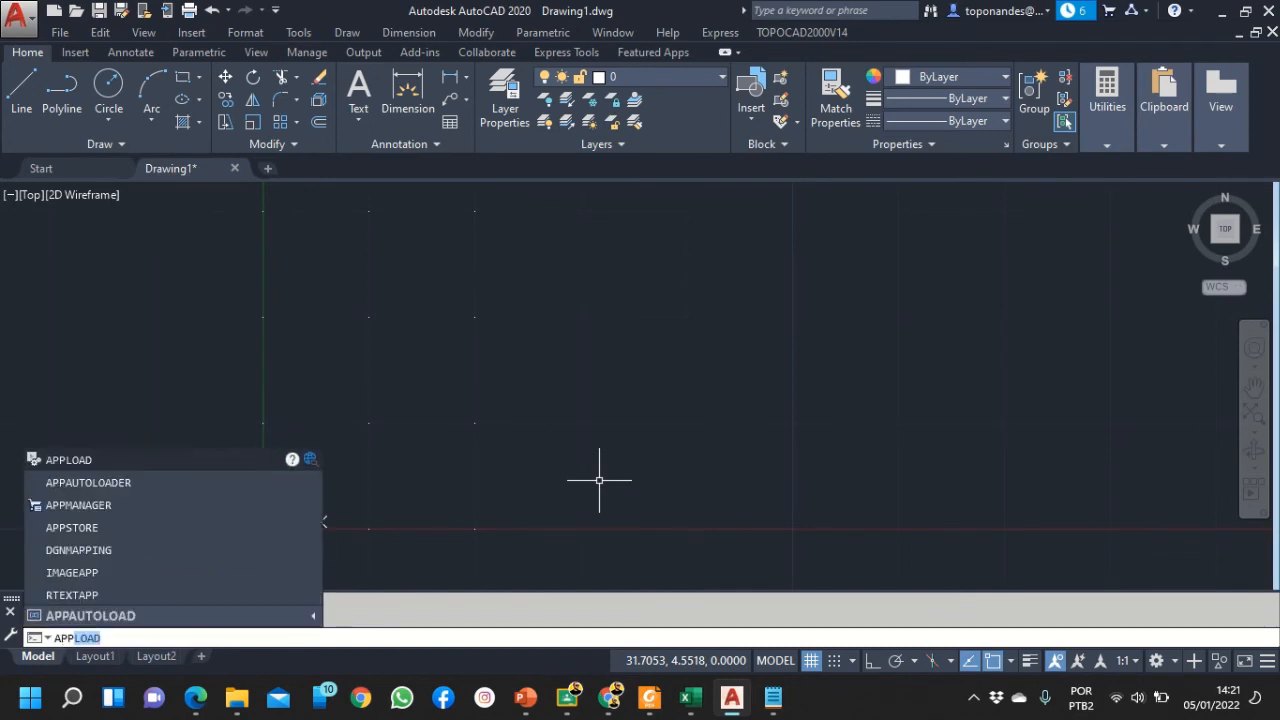
pyautogui.write('LOAD')
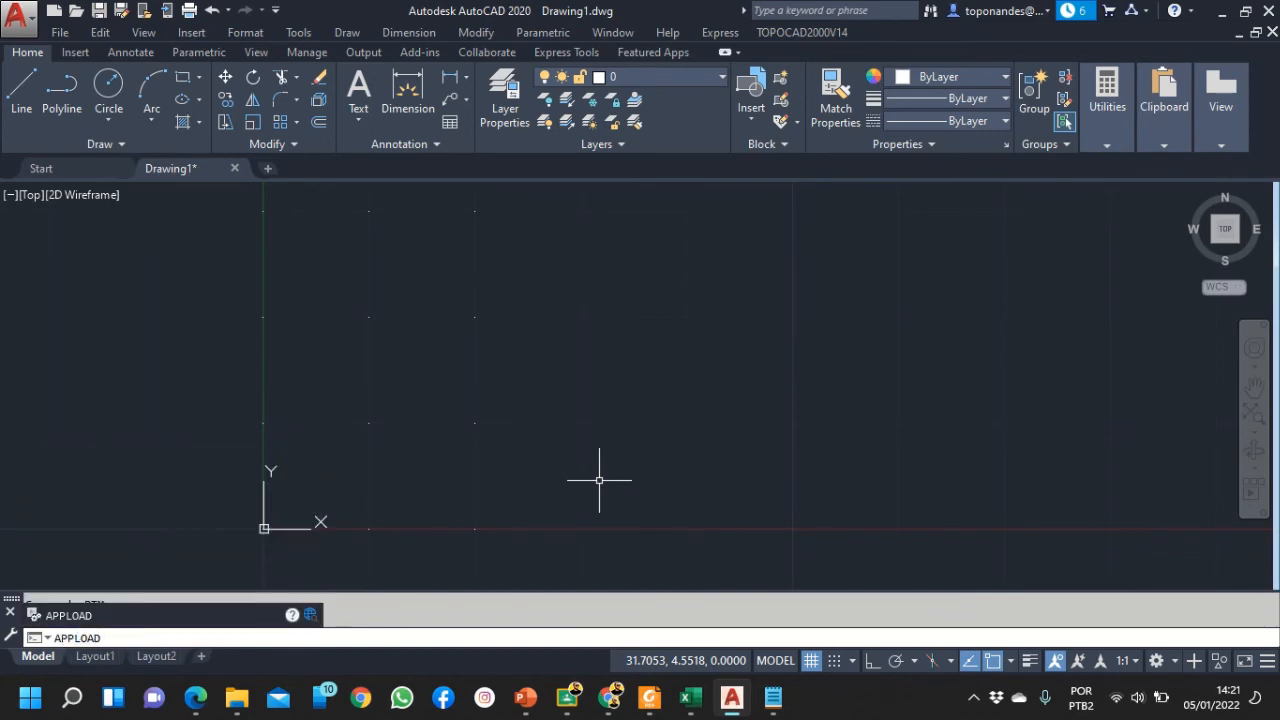
pyautogui.press('Return')
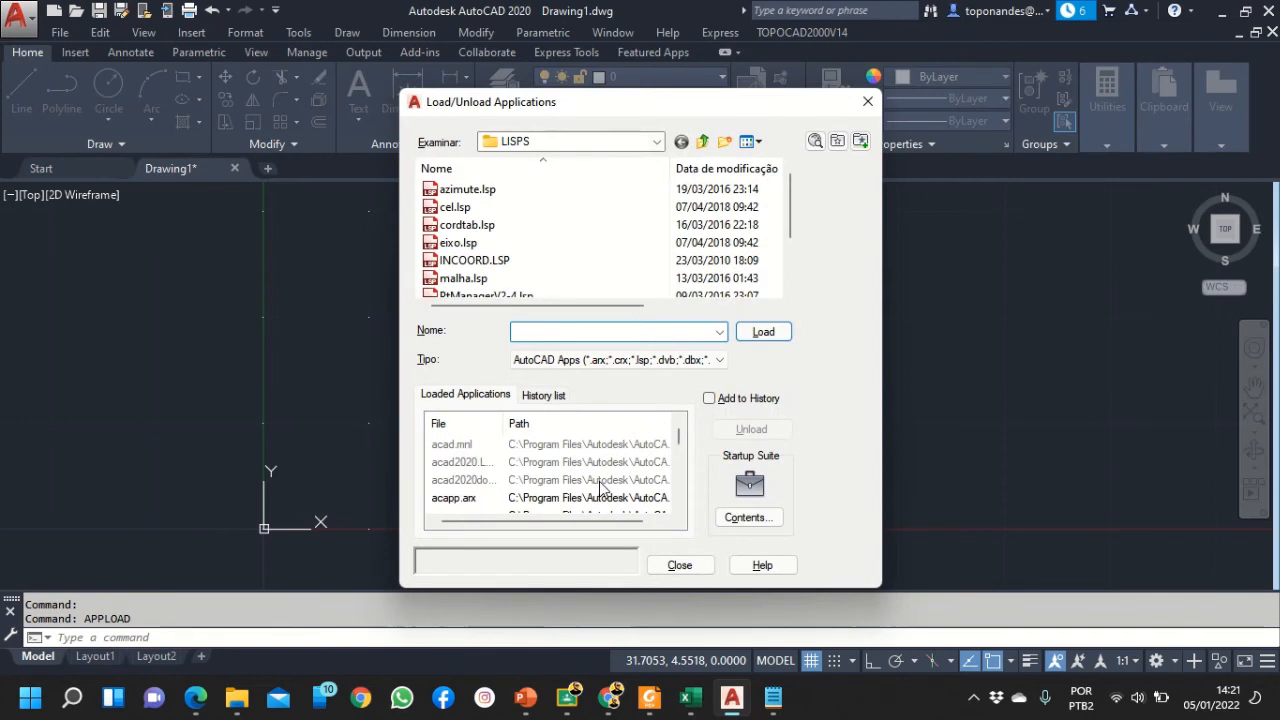
pyautogui.scroll(-2, 437, 276)
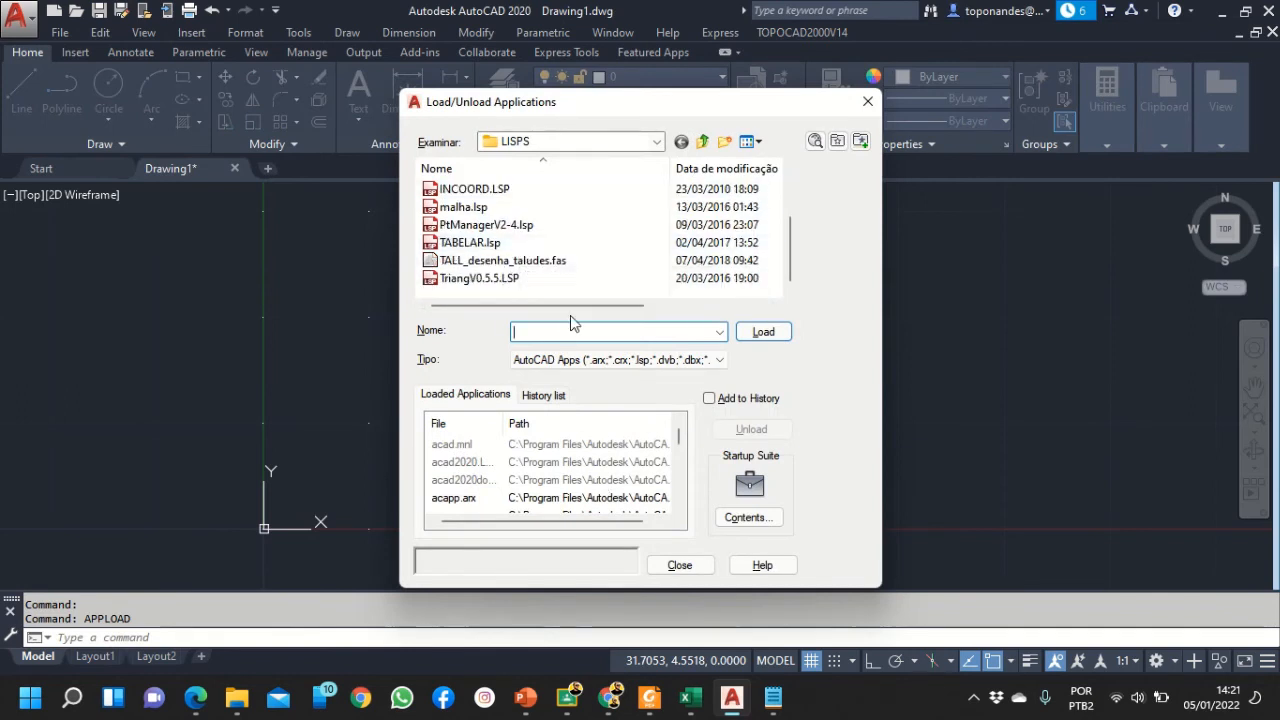
pyautogui.click(461, 281)
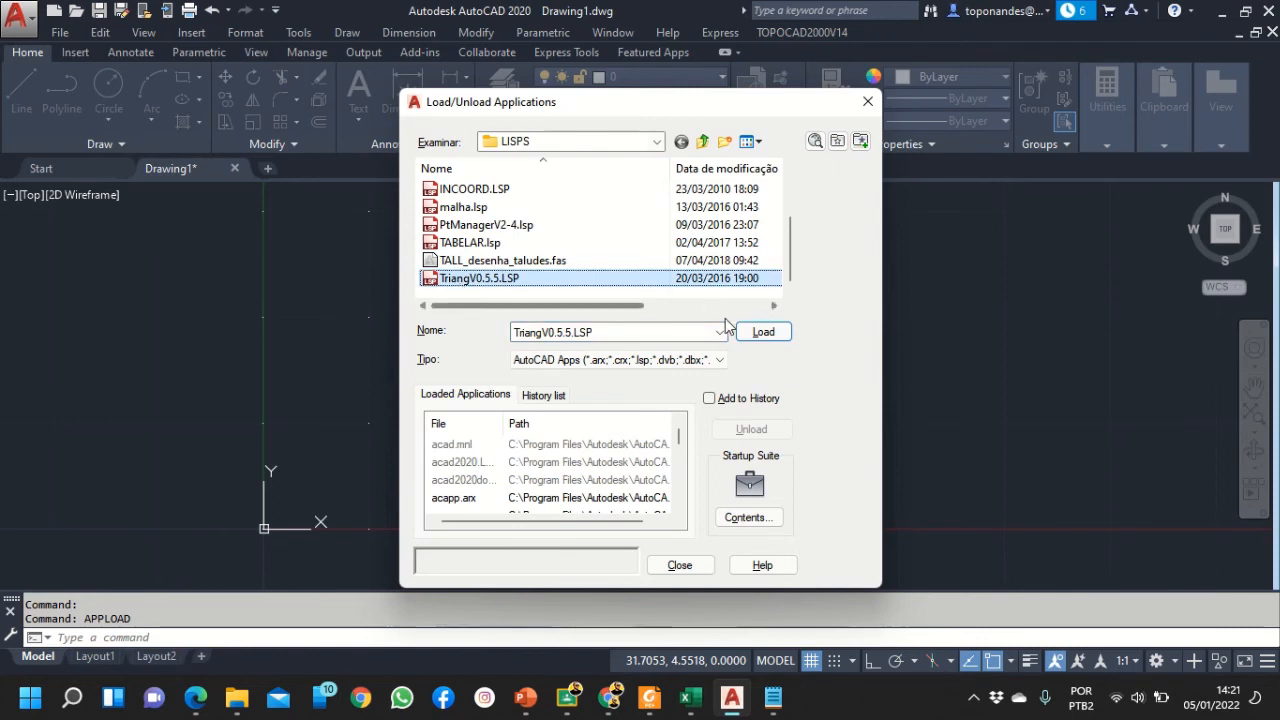
pyautogui.click(762, 338)
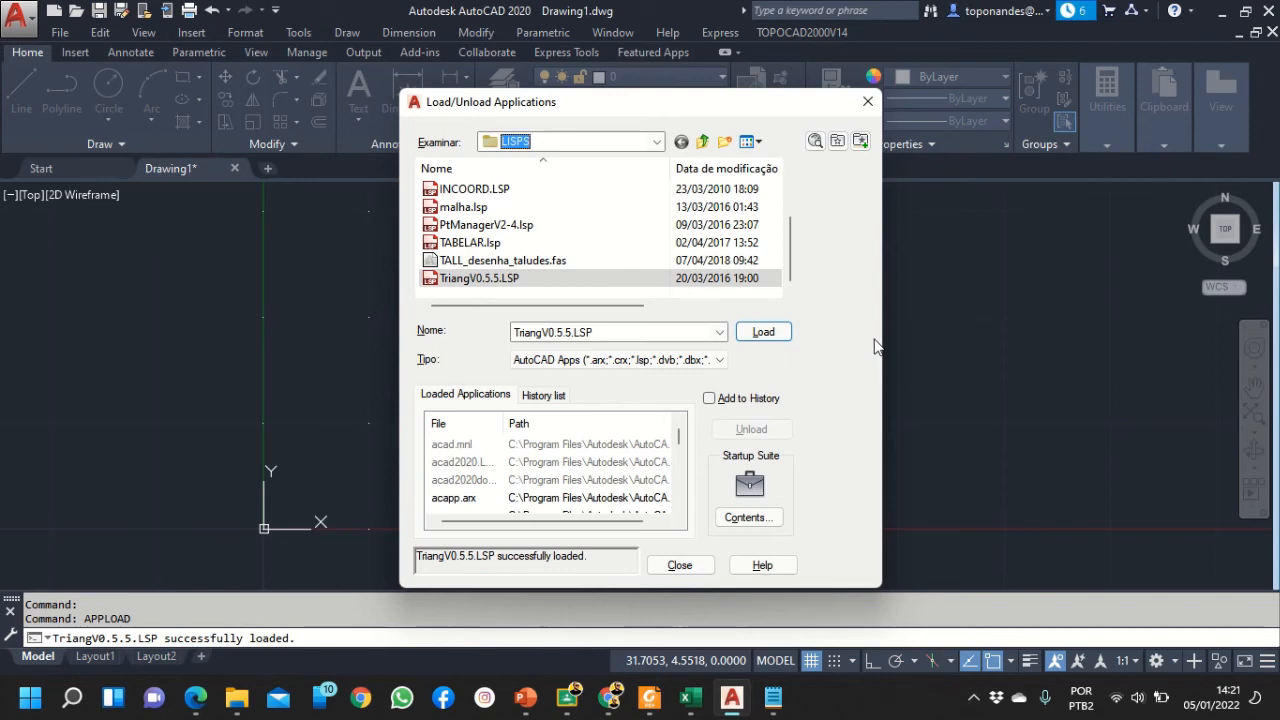
pyautogui.click(681, 565)
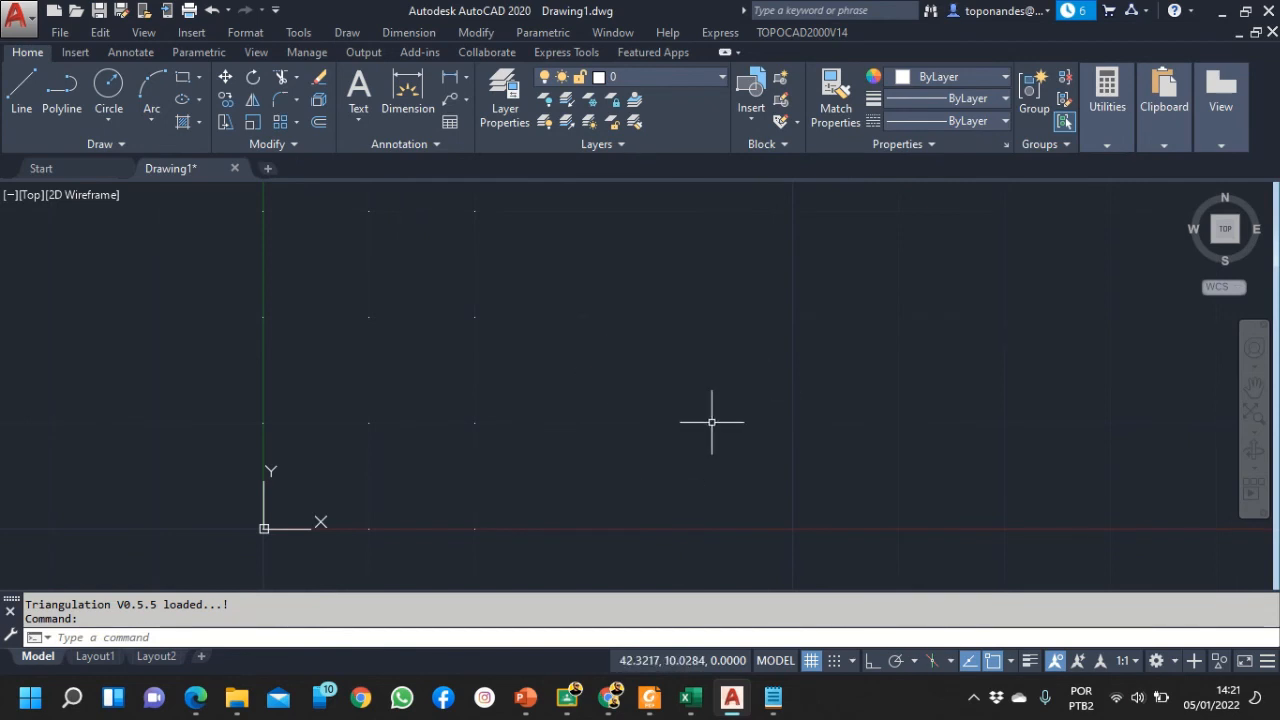
# Start a points-based triangulation with the TIN command, name it Nivelamento2 and enable the Voronoi diagram
pyautogui.write('ti')
pyautogui.press('Return')
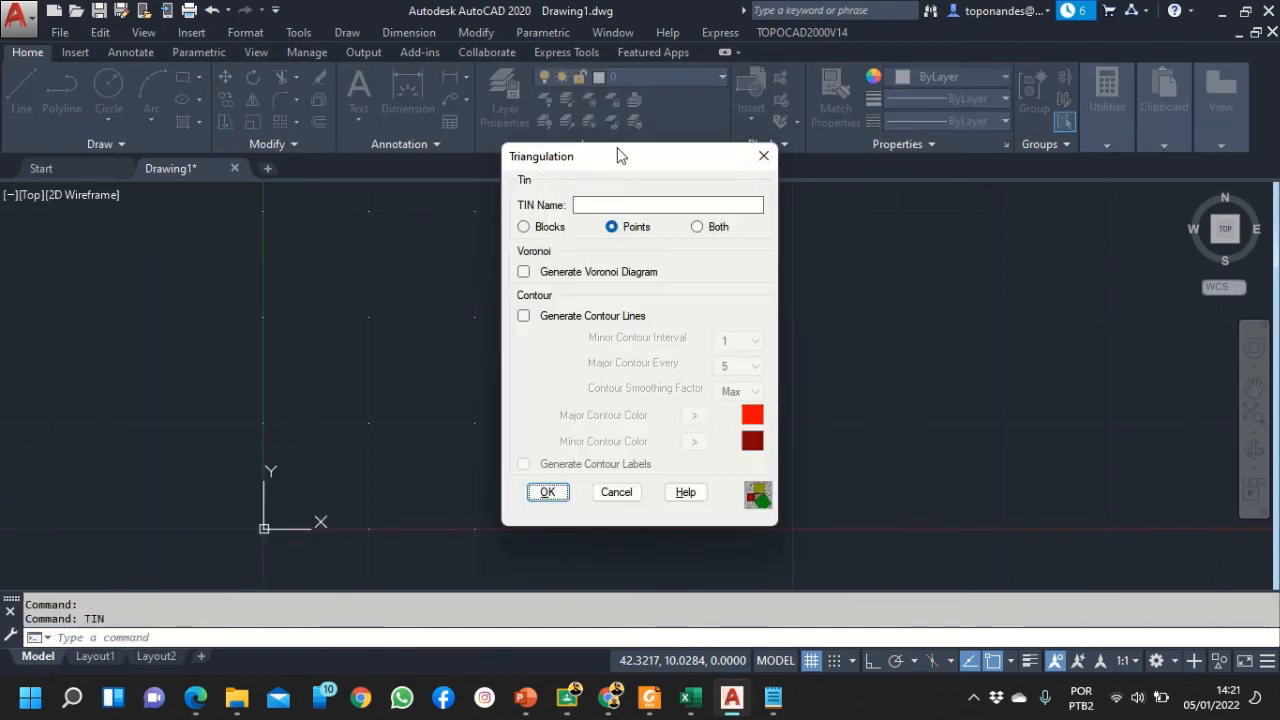
pyautogui.click(751, 204)
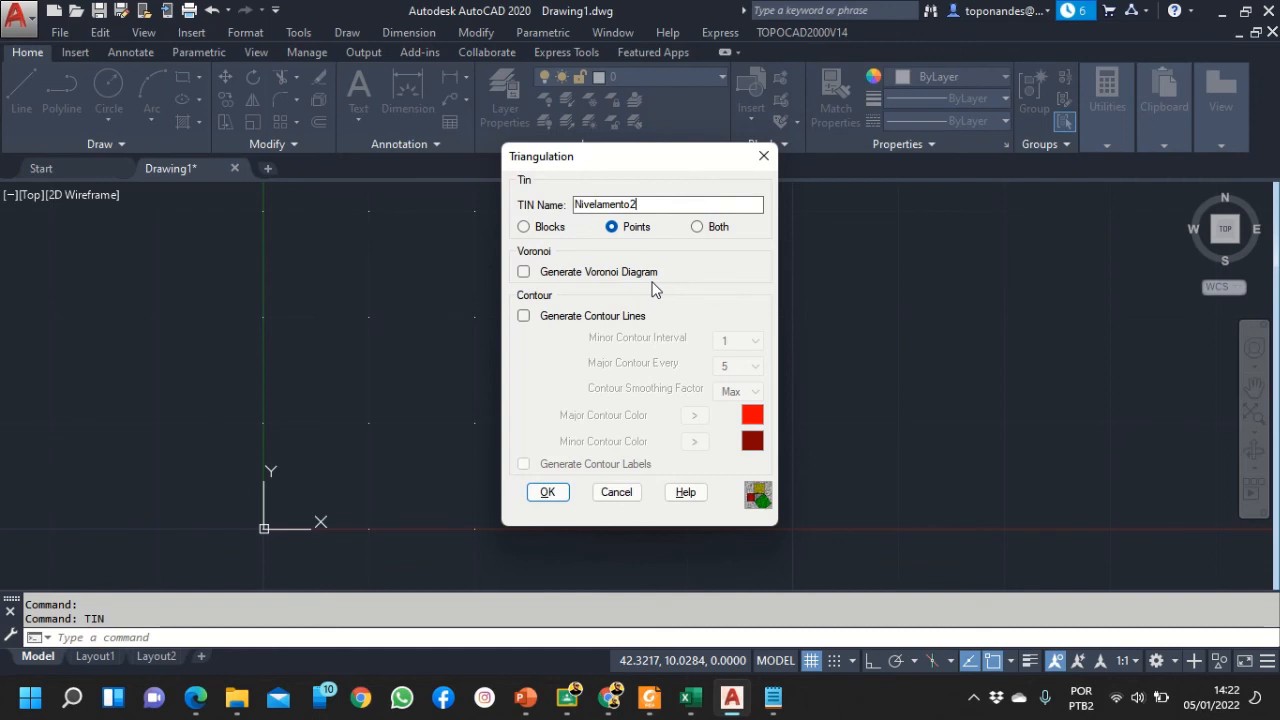
pyautogui.click(523, 274)
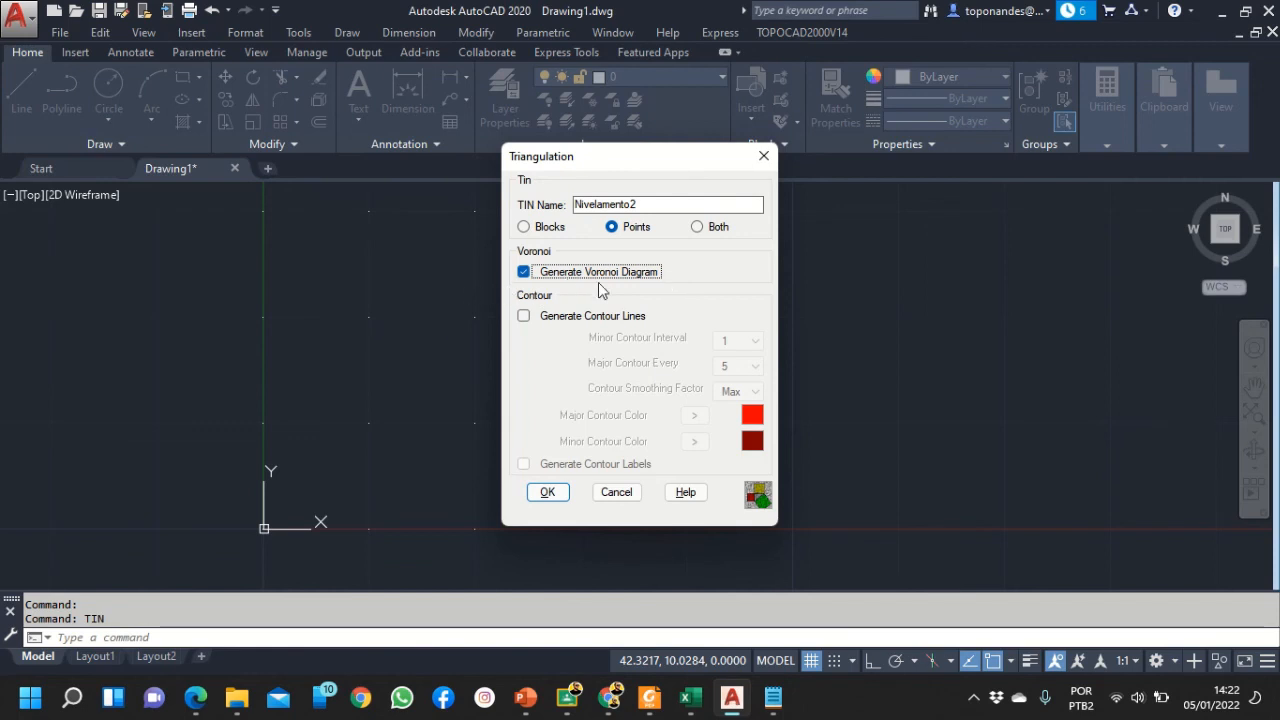
# Enable contour line generation with a minor contour interval of 0.05
pyautogui.click(557, 320)
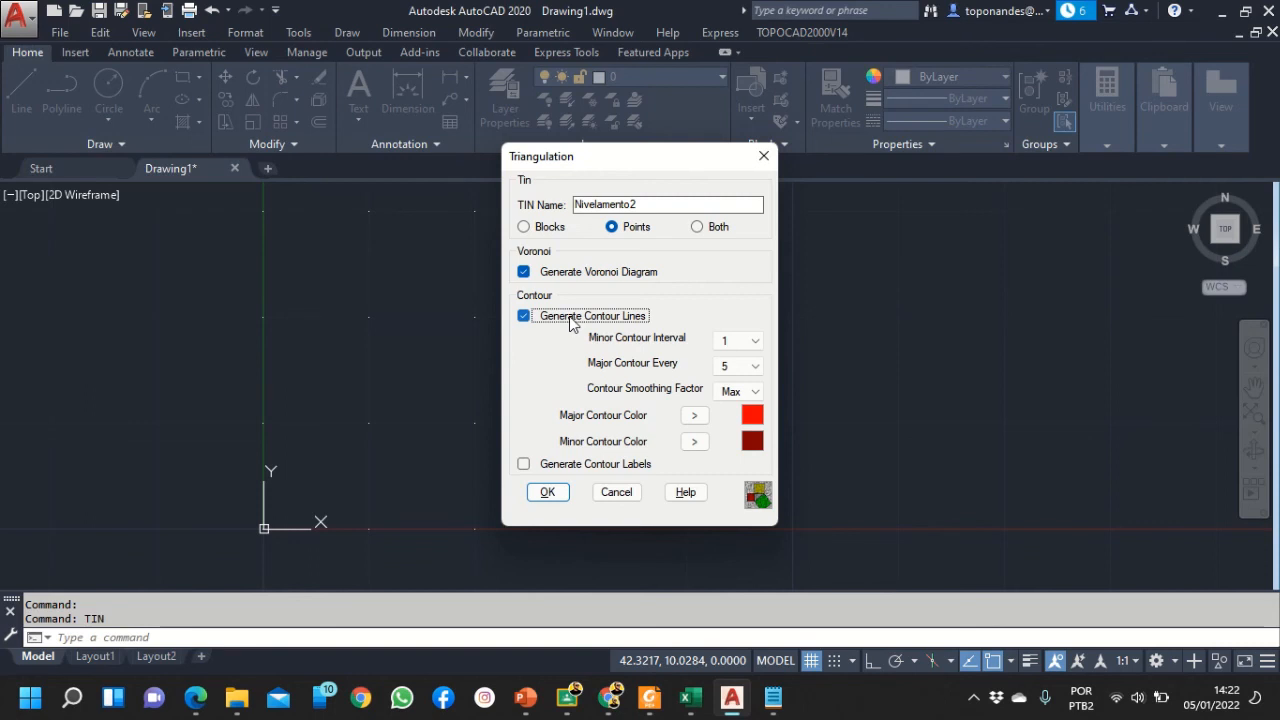
pyautogui.click(740, 345)
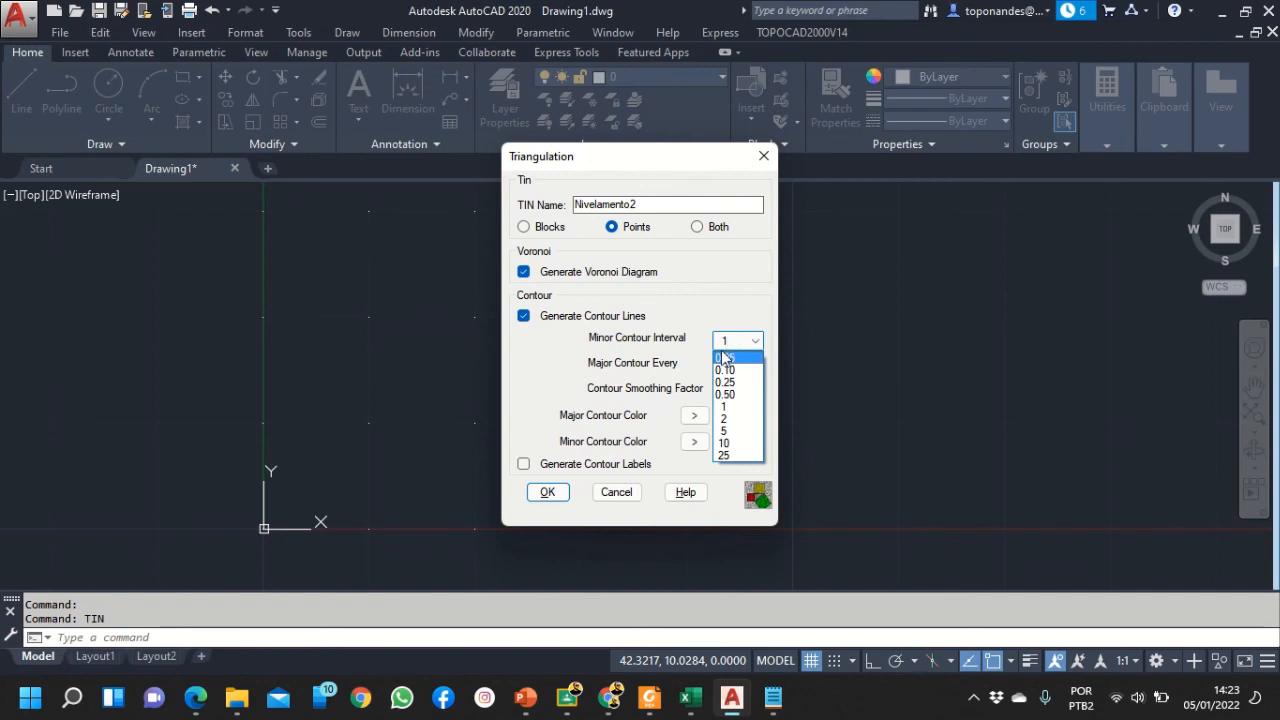
pyautogui.click(735, 360)
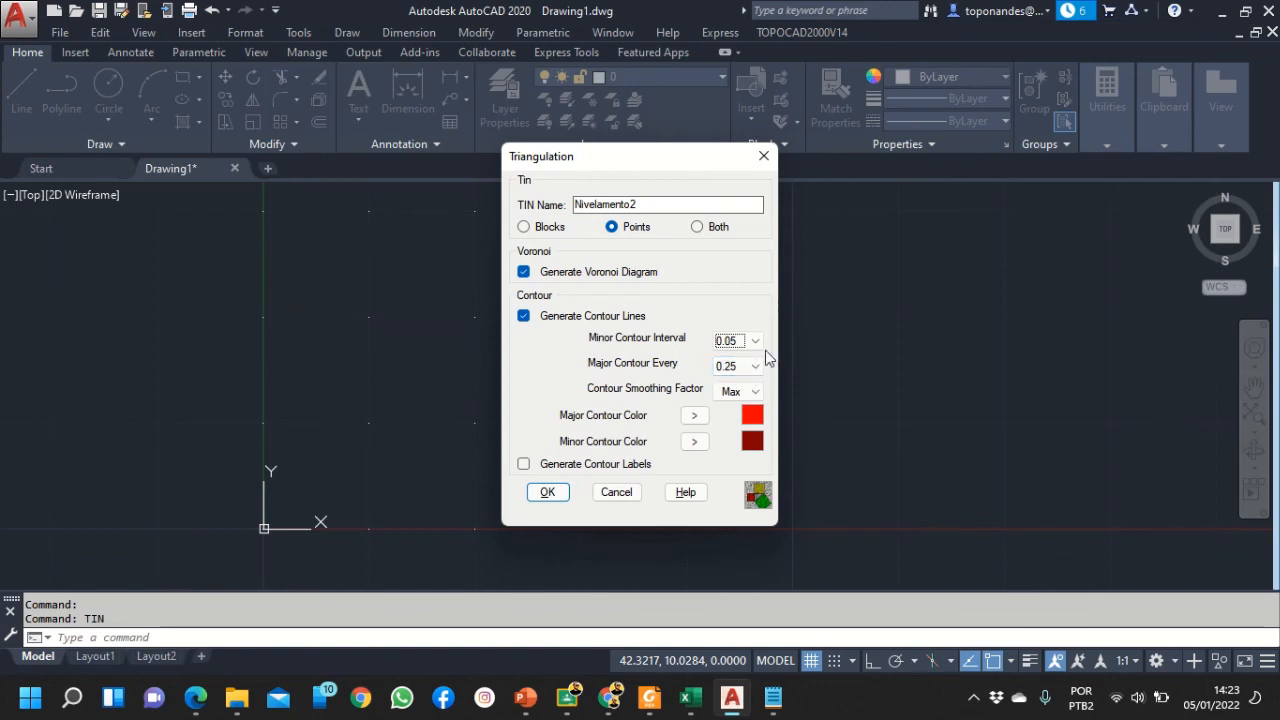
# Check the major contour color without changing it, and set the minor contour color to gray, index 253
pyautogui.click(752, 418)
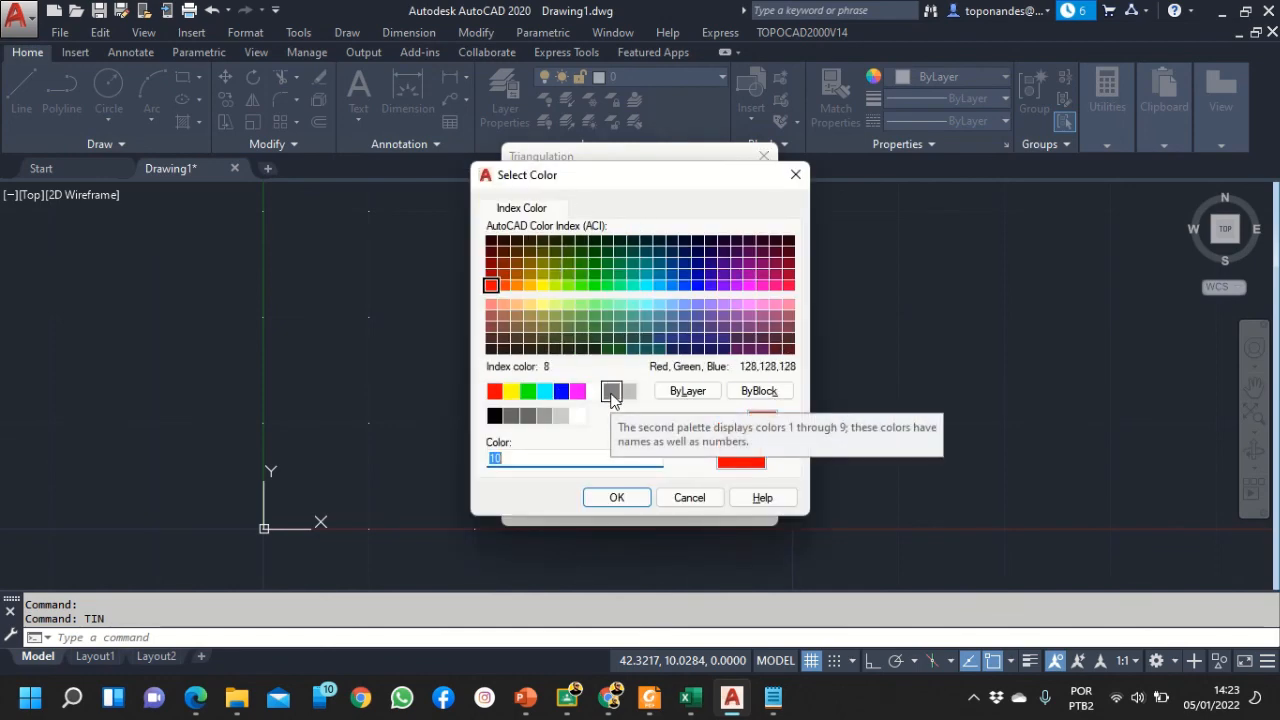
pyautogui.click(692, 499)
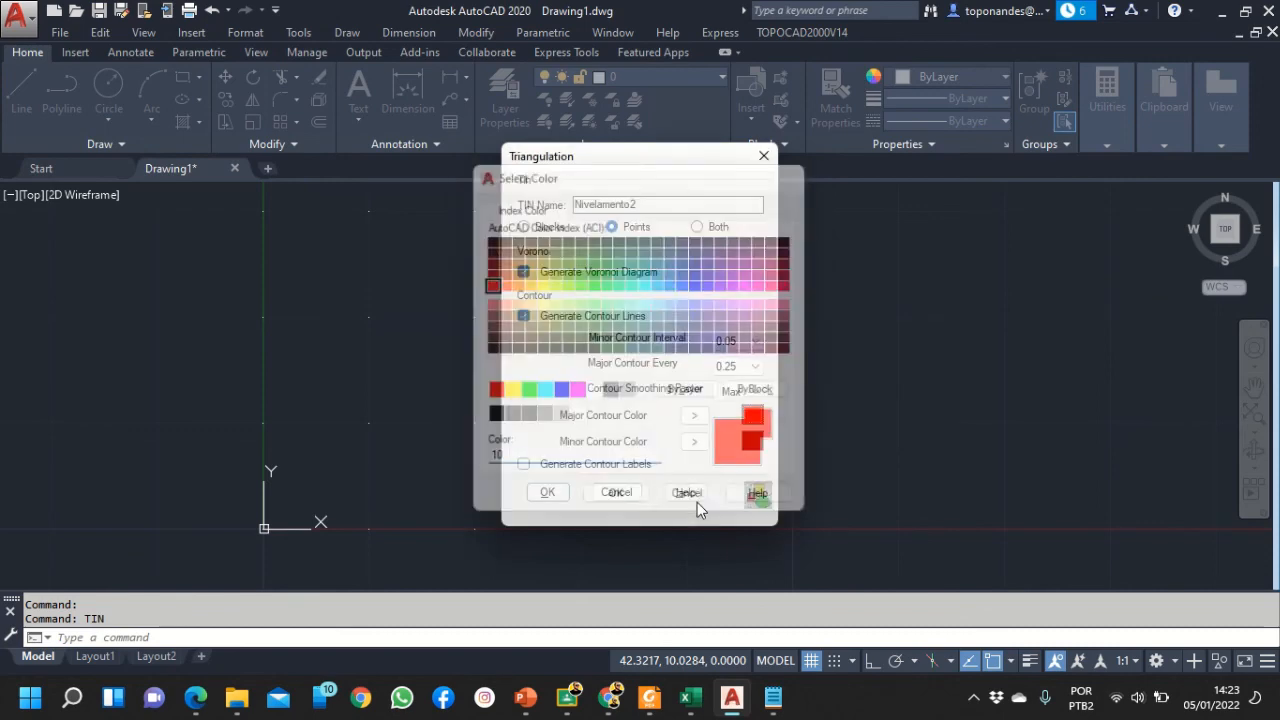
pyautogui.click(752, 441)
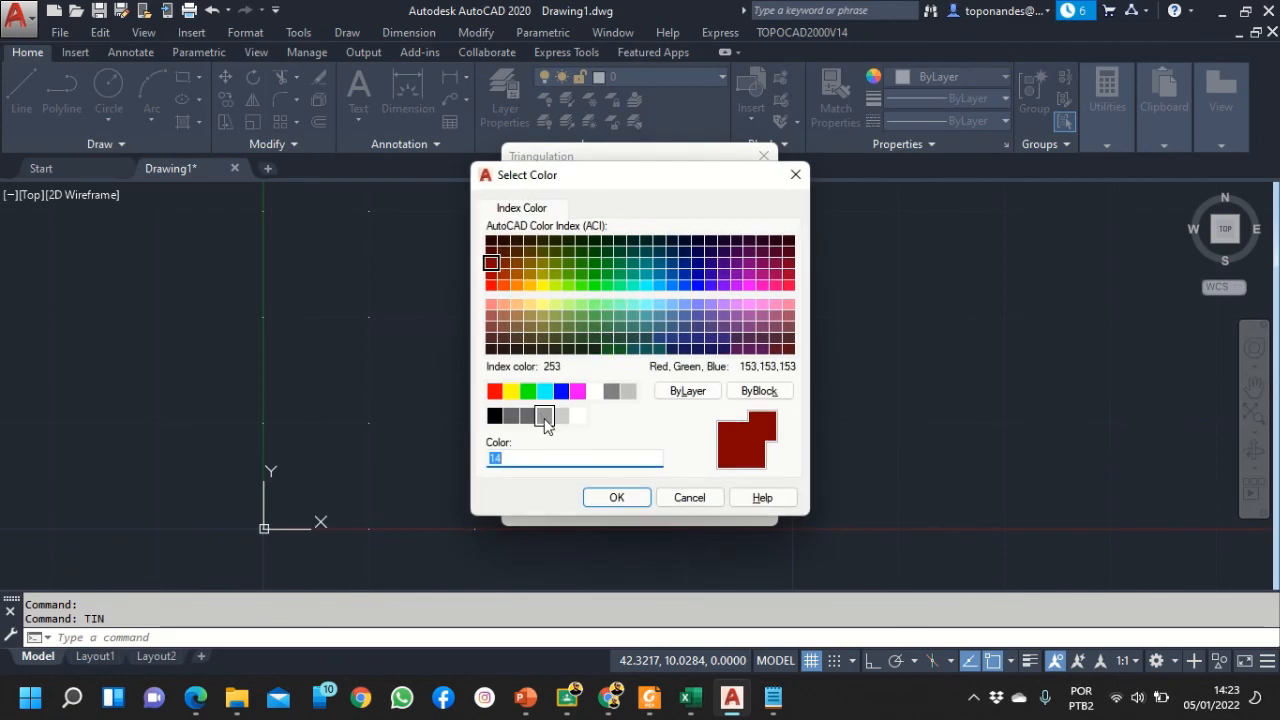
pyautogui.click(544, 417)
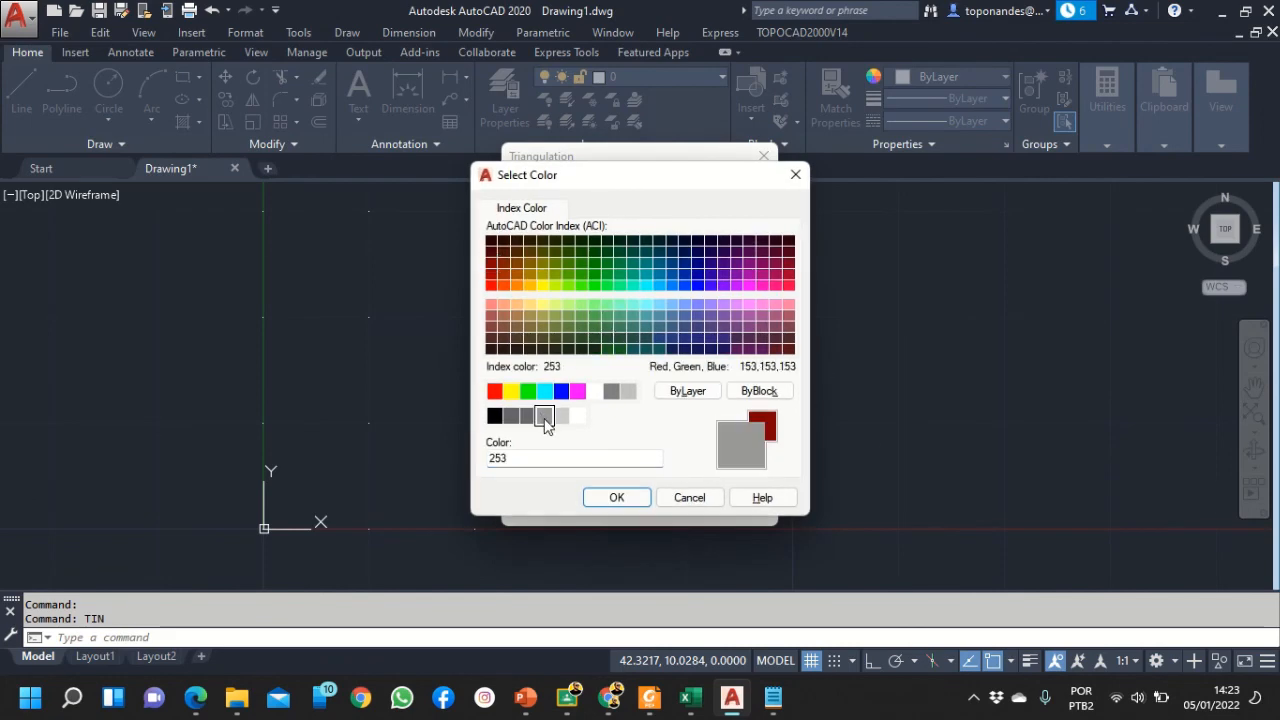
pyautogui.click(617, 497)
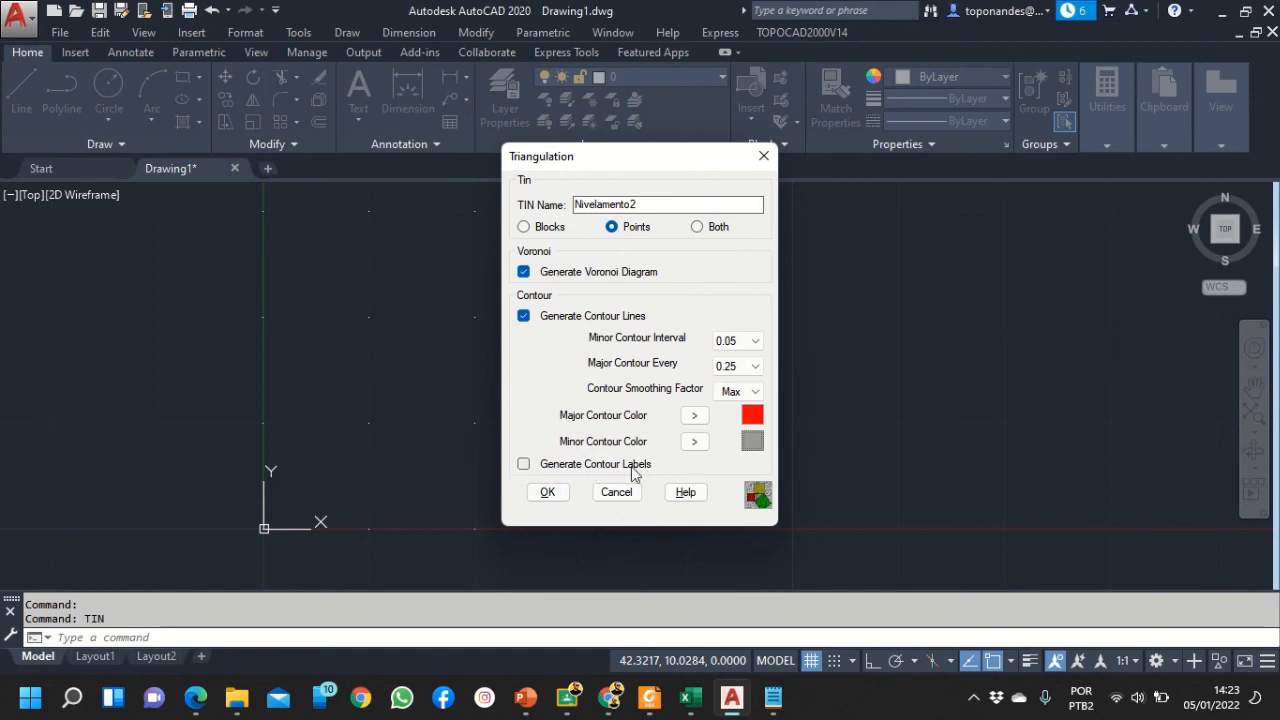
# Enable contour labels and generate the triangulation, Voronoi diagram and contours from all the imported grid points
pyautogui.click(531, 470)
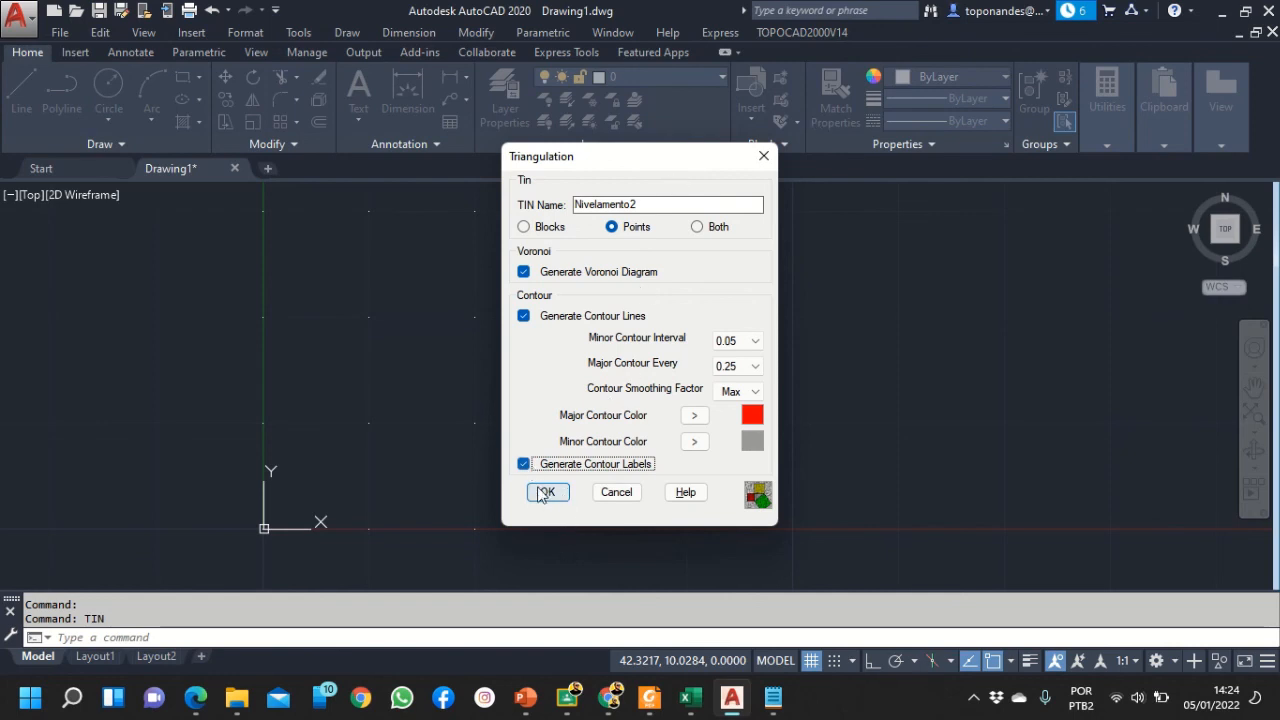
pyautogui.click(547, 494)
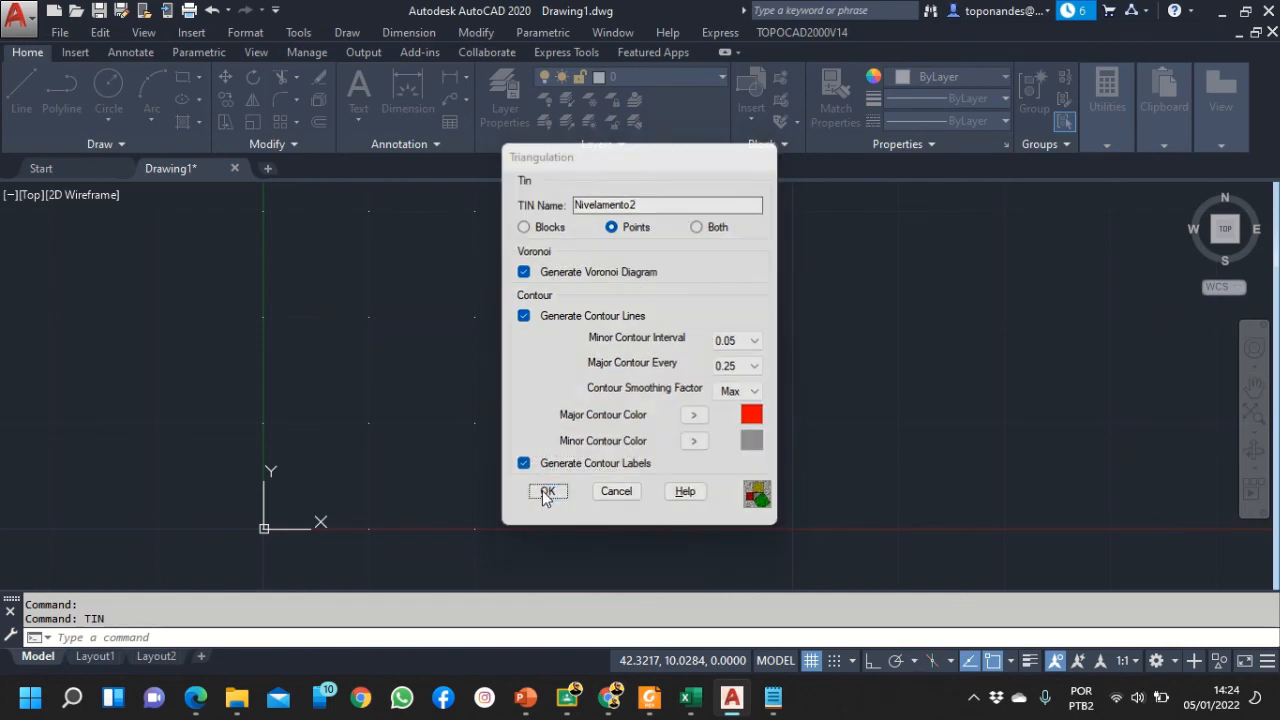
pyautogui.scroll(-4, 542, 489)
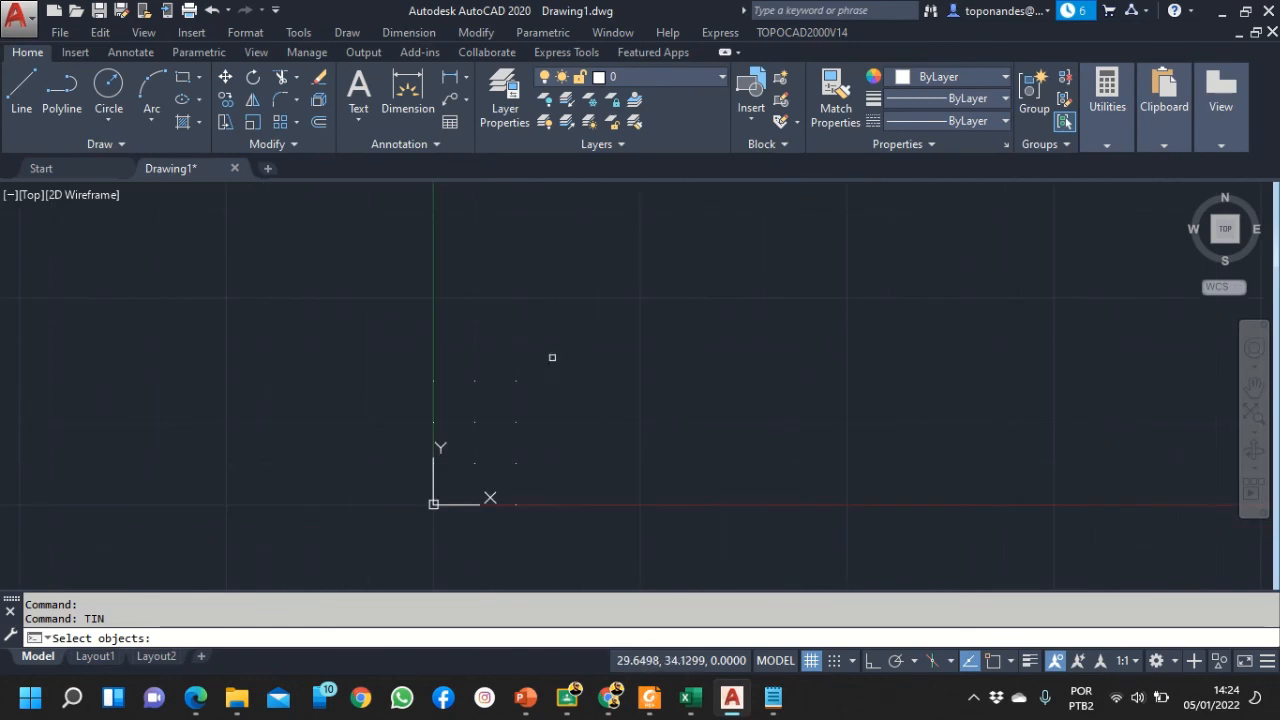
pyautogui.click(396, 351)
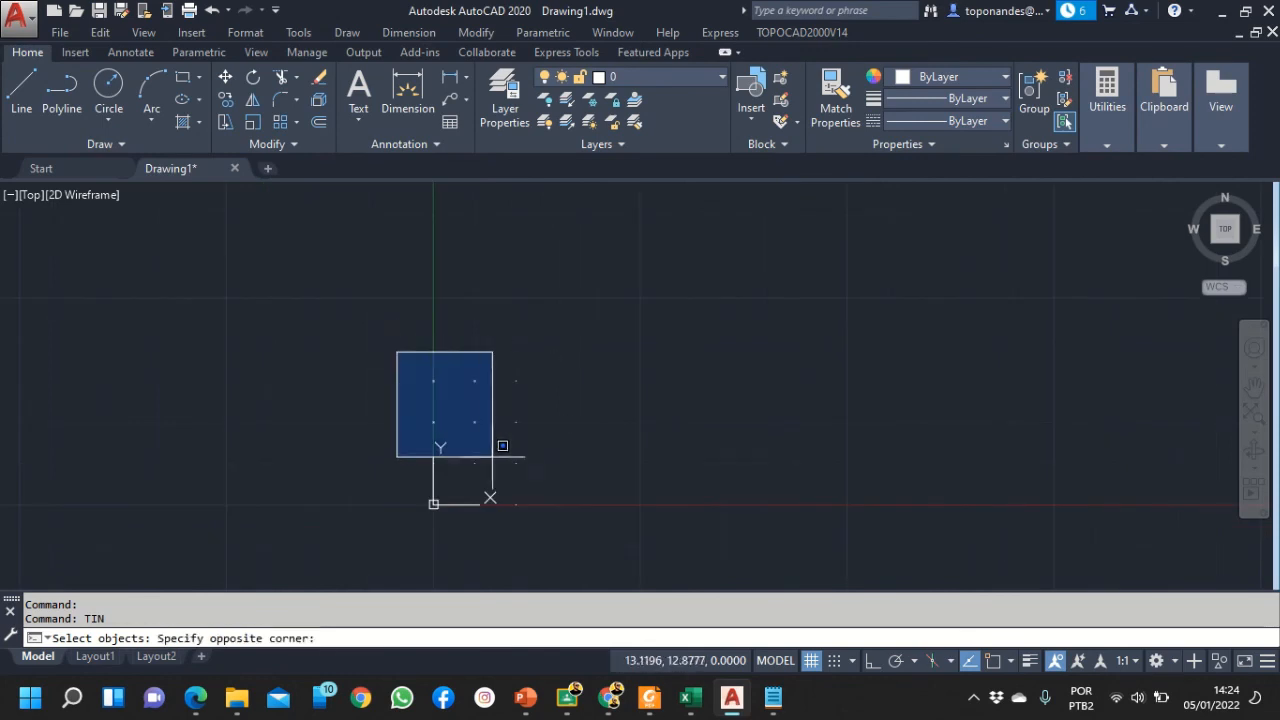
pyautogui.click(556, 530)
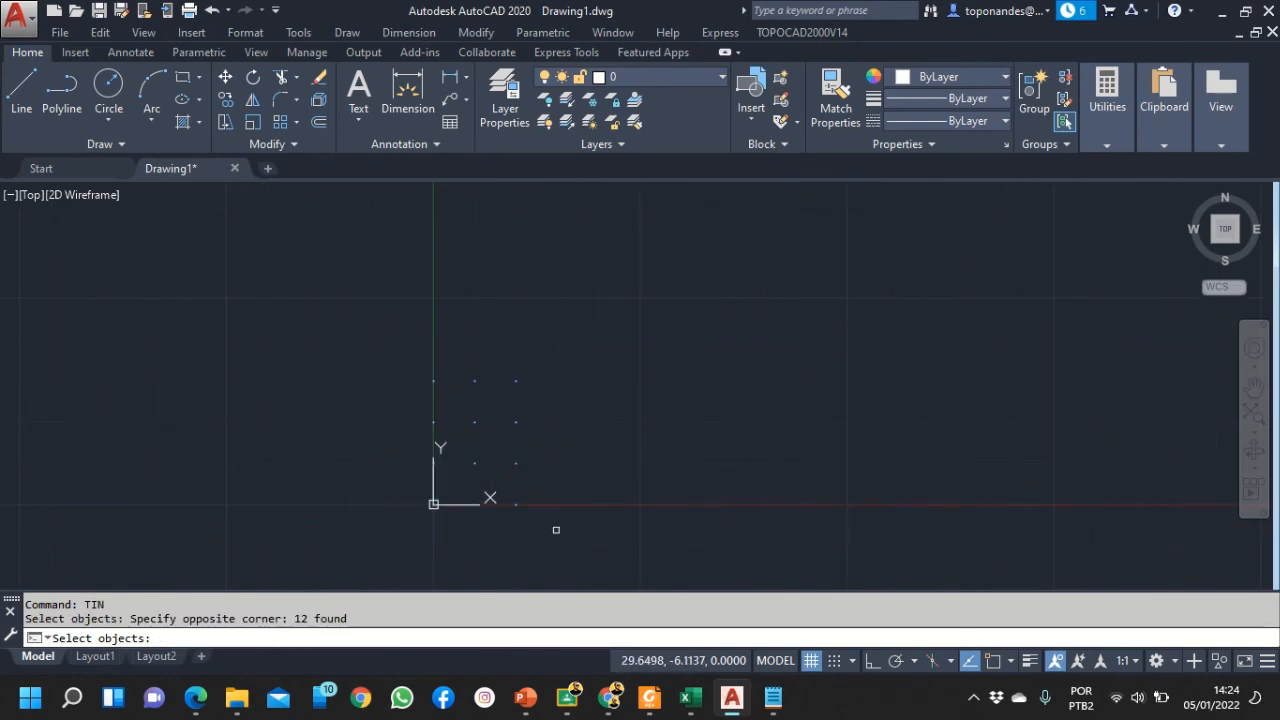
pyautogui.press('Return')
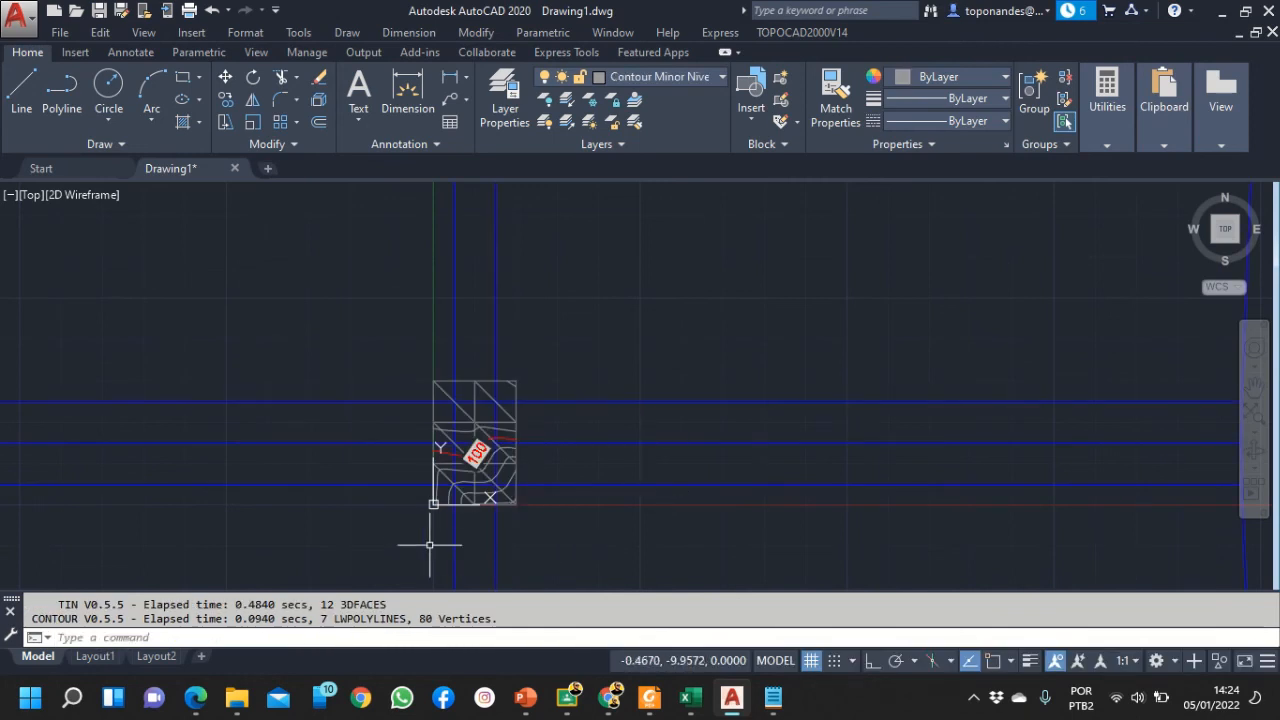
pyautogui.scroll(4, 425, 533)
pyautogui.scroll(8, 539, 517)
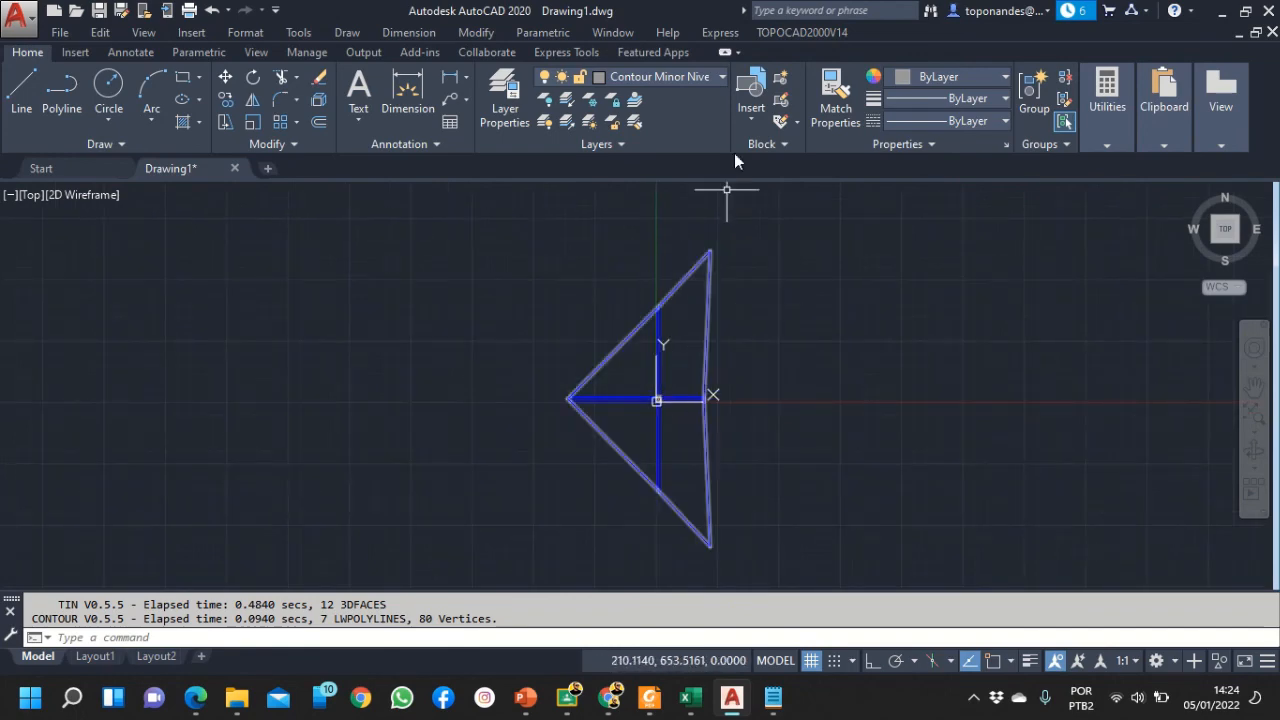
# Turn off the Voronoi Nivelamento2 layer to hide the Voronoi diagram
pyautogui.click(697, 80)
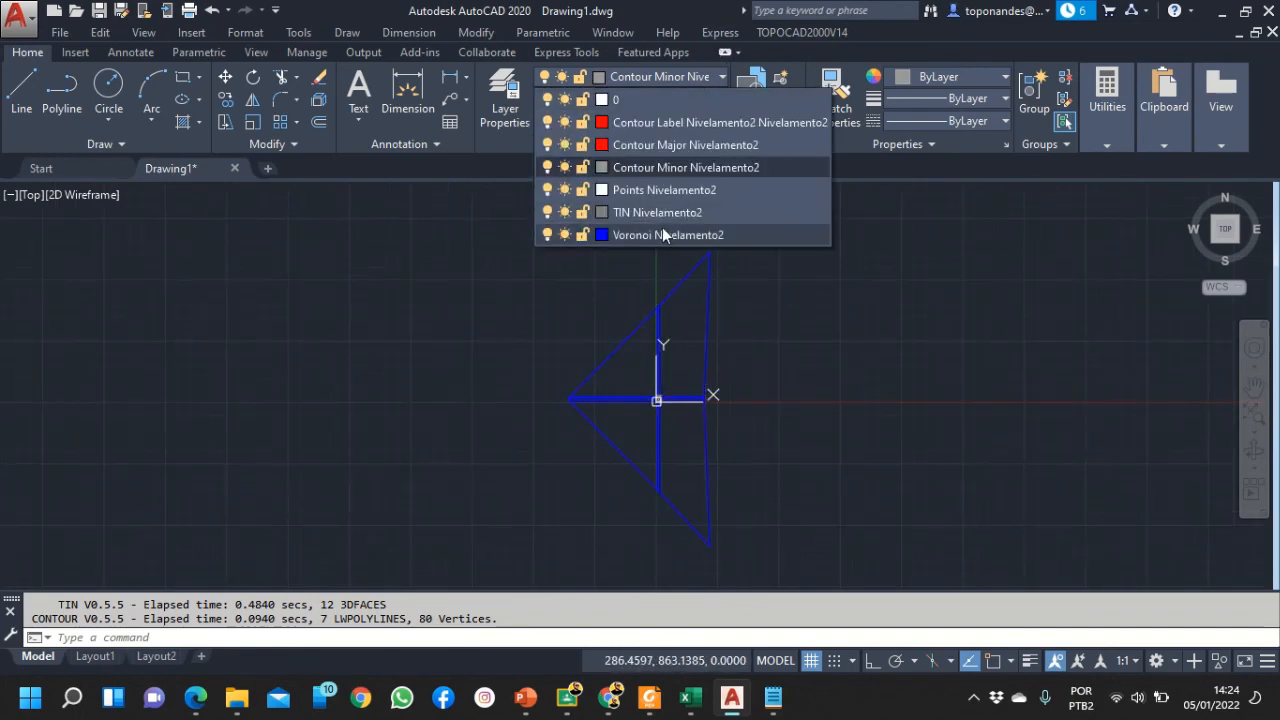
pyautogui.click(547, 235)
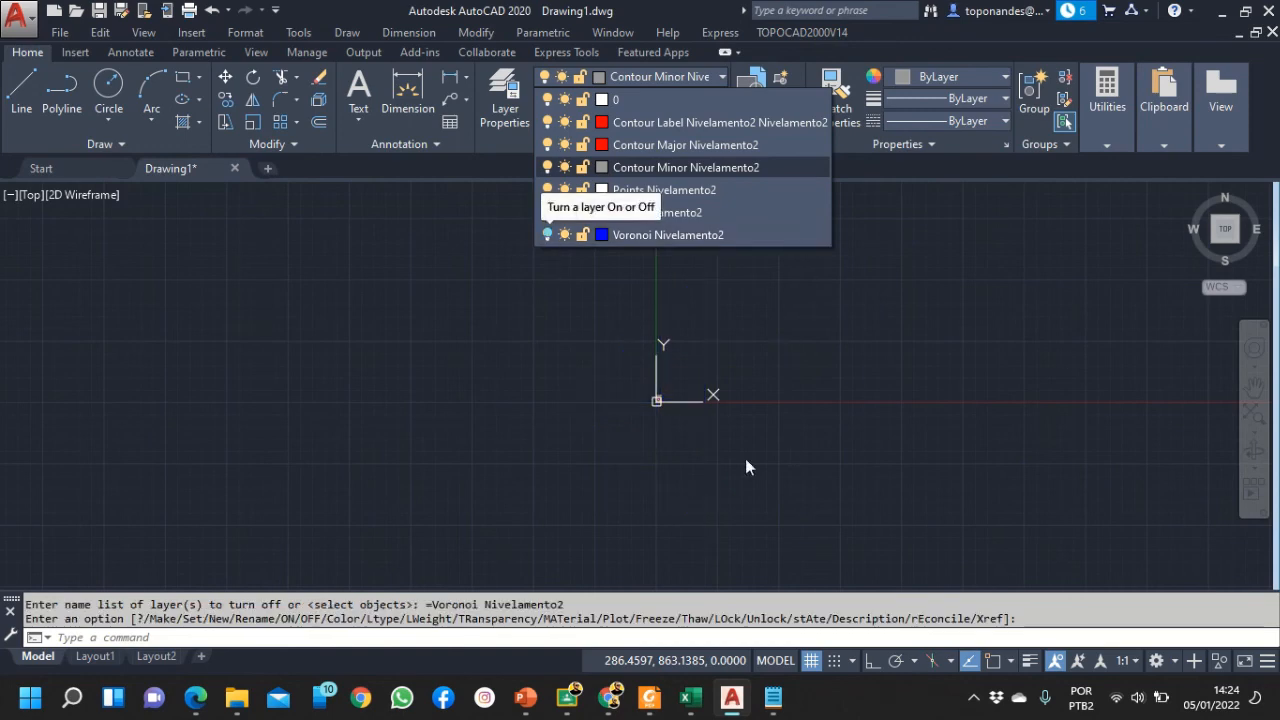
pyautogui.click(679, 439)
# Examine the TIN triangles, the major and minor contour lines and the contour label across the levelled grid
pyautogui.scroll(8, 669, 394)
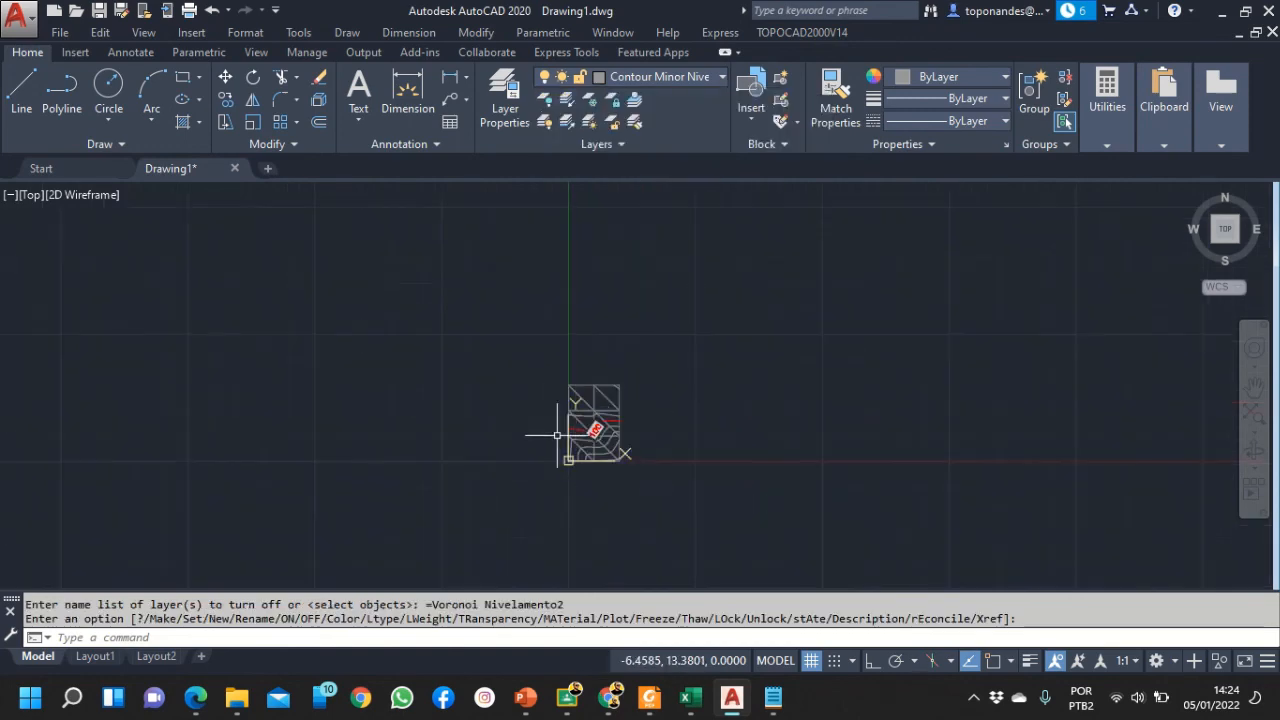
pyautogui.scroll(10, 557, 435)
pyautogui.scroll(-5, 586, 470)
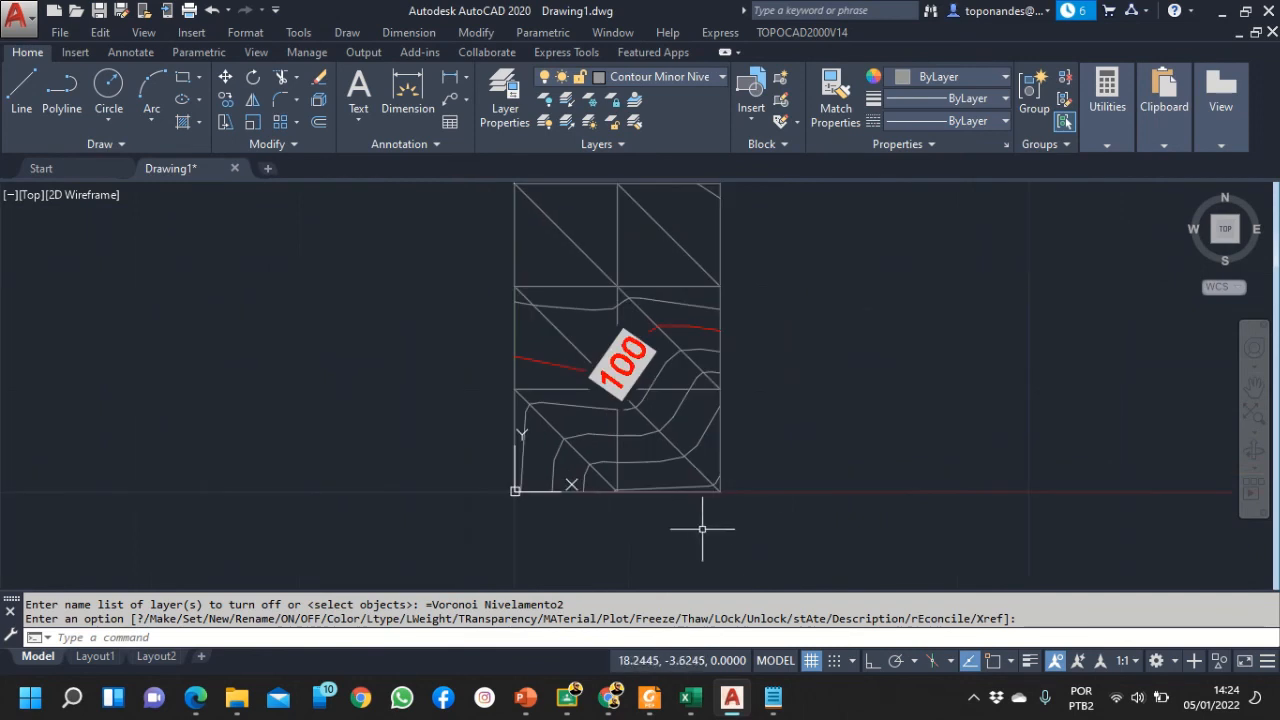
pyautogui.scroll(-4, 749, 545)
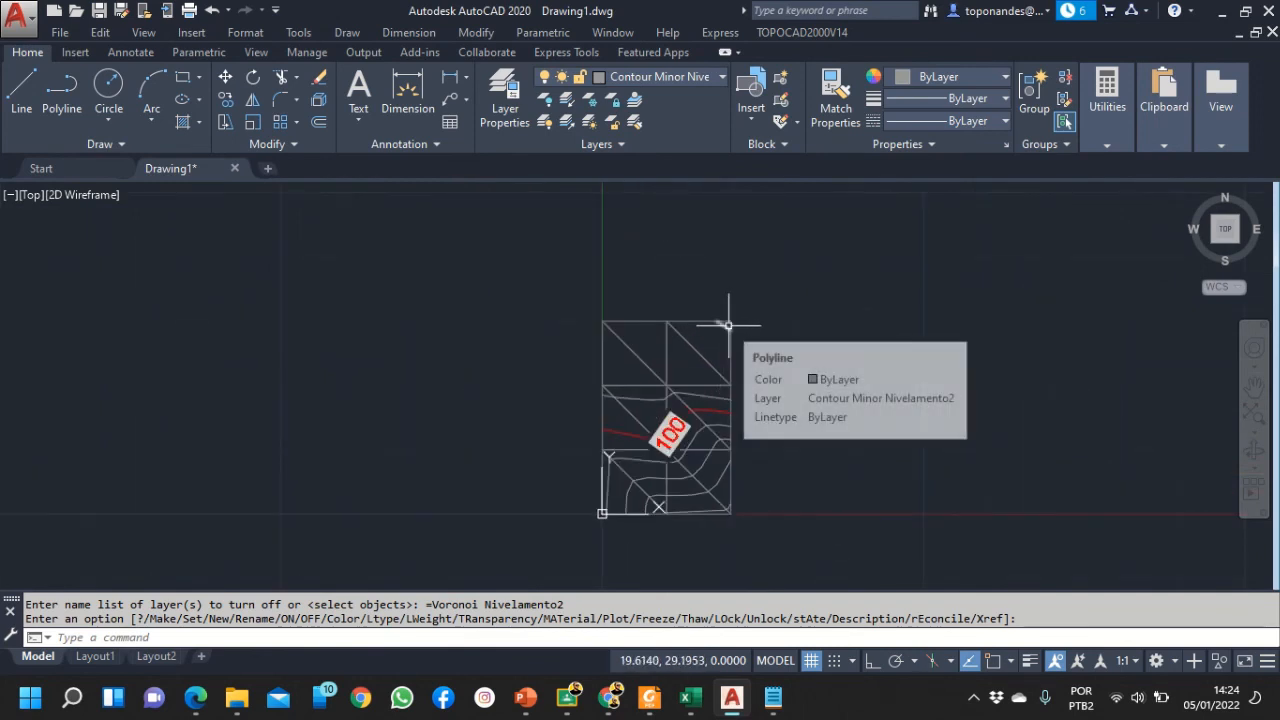
pyautogui.scroll(5, 651, 523)
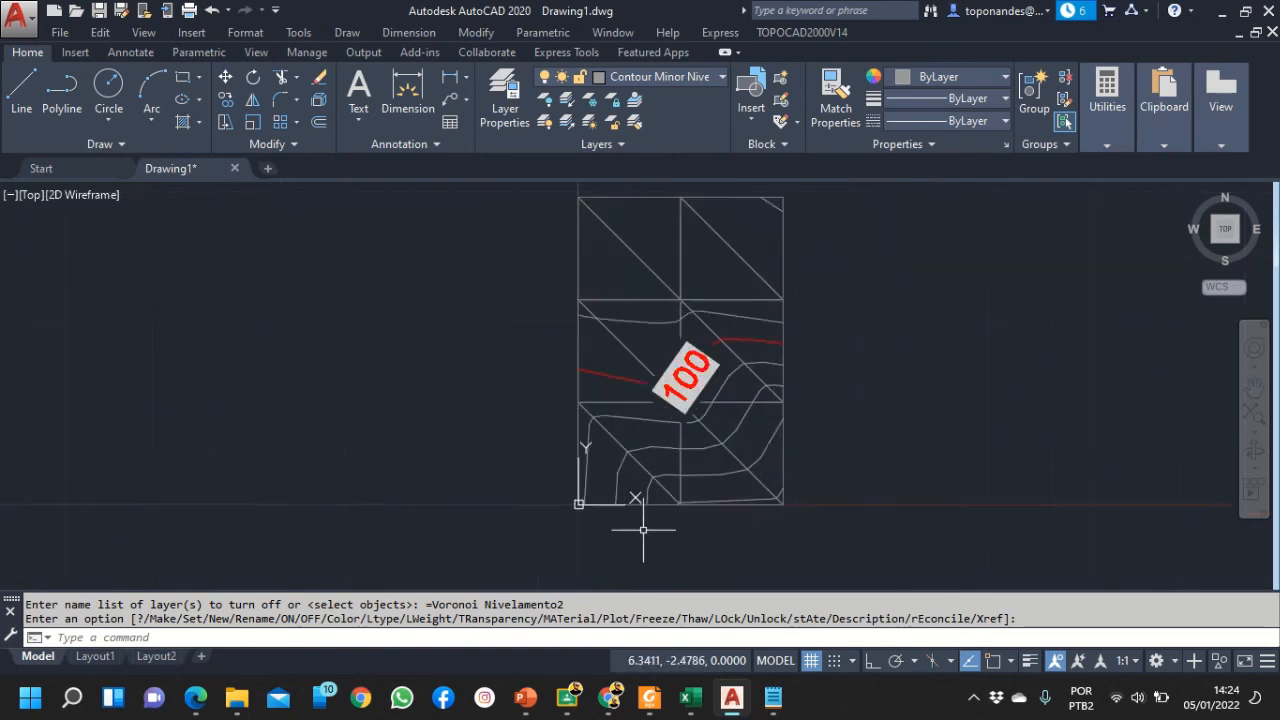
pyautogui.scroll(-2, 641, 481)
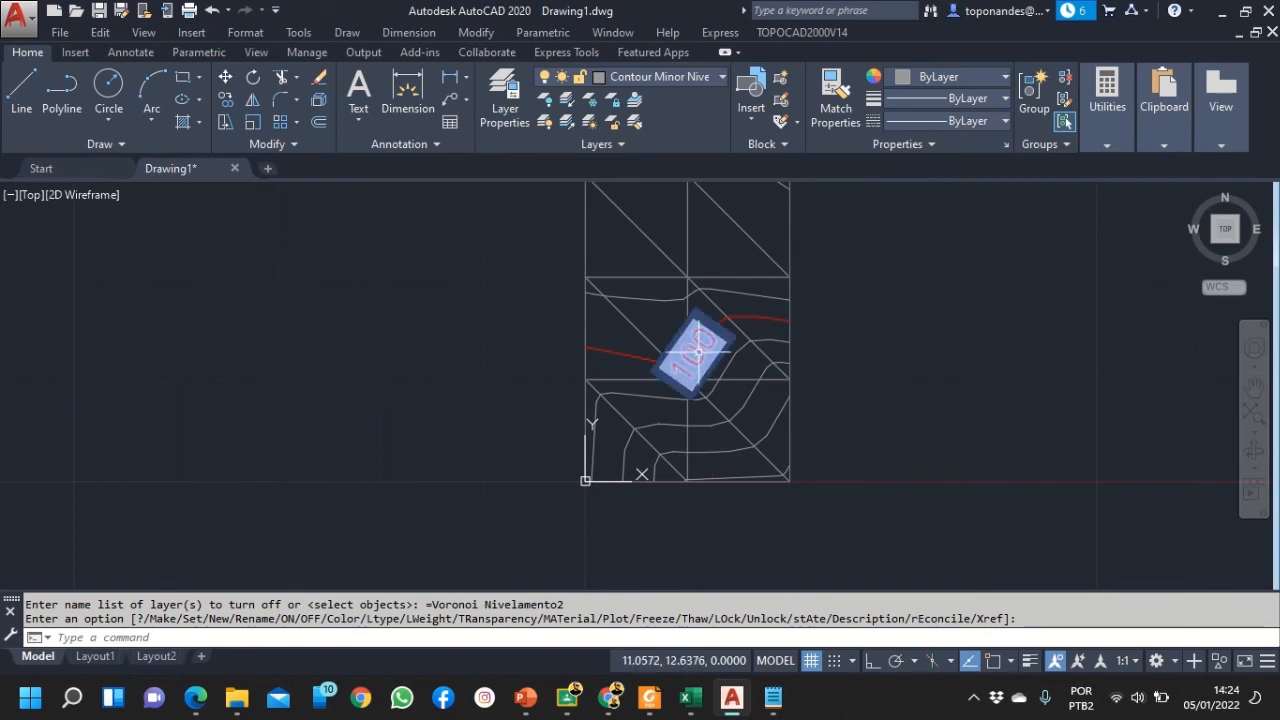
pyautogui.scroll(2, 672, 330)
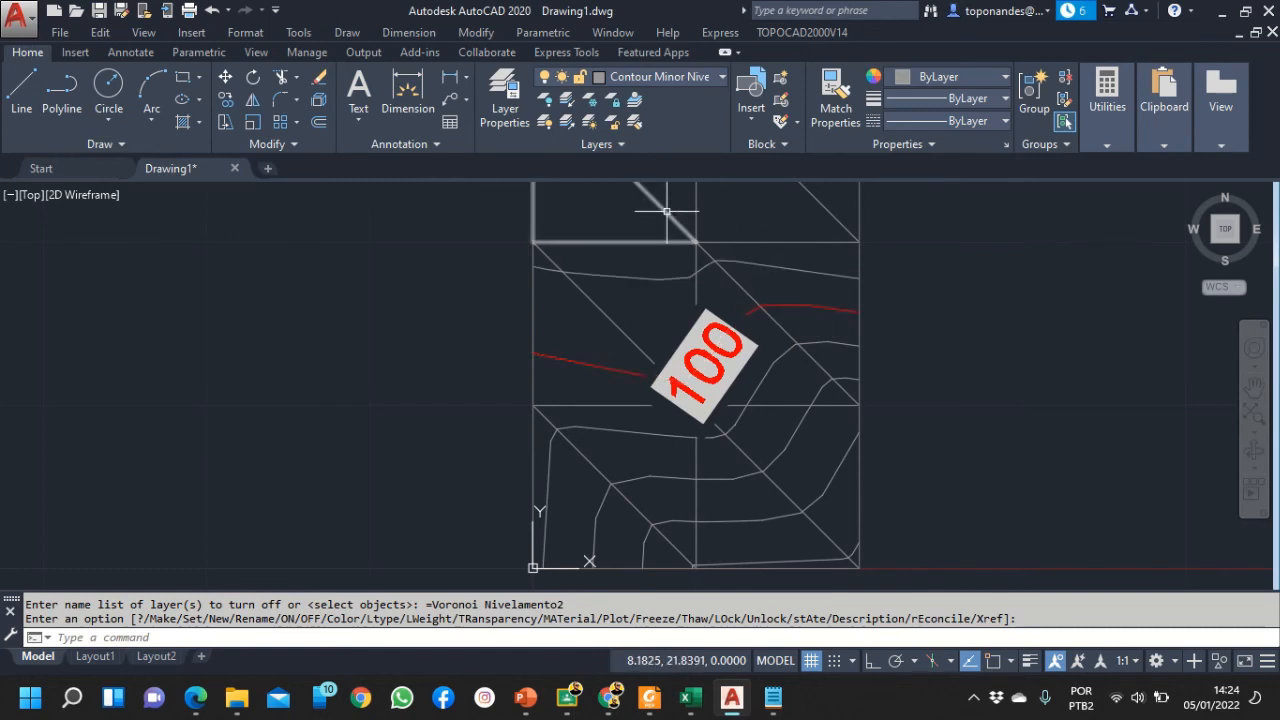
pyautogui.scroll(-2, 698, 388)
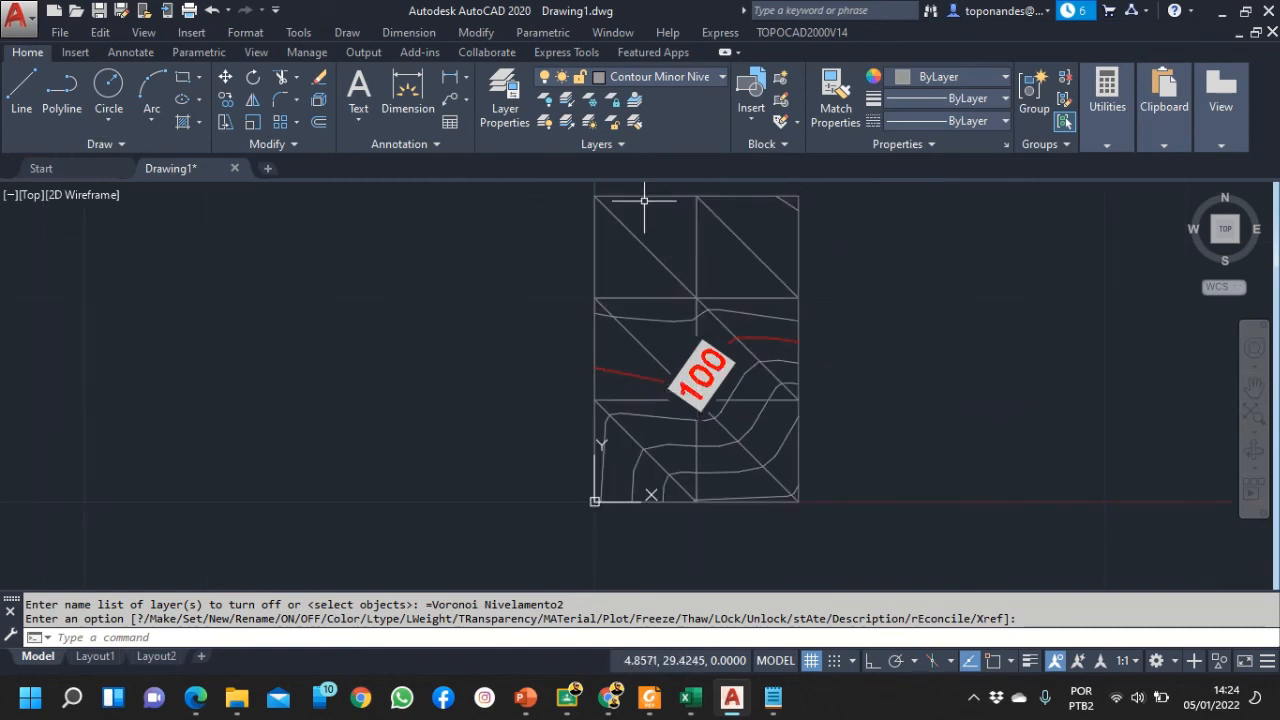
# Turn off the TIN Nivelamento2 layer to hide the triangulation, and inspect the contour lines on their own
pyautogui.click(721, 77)
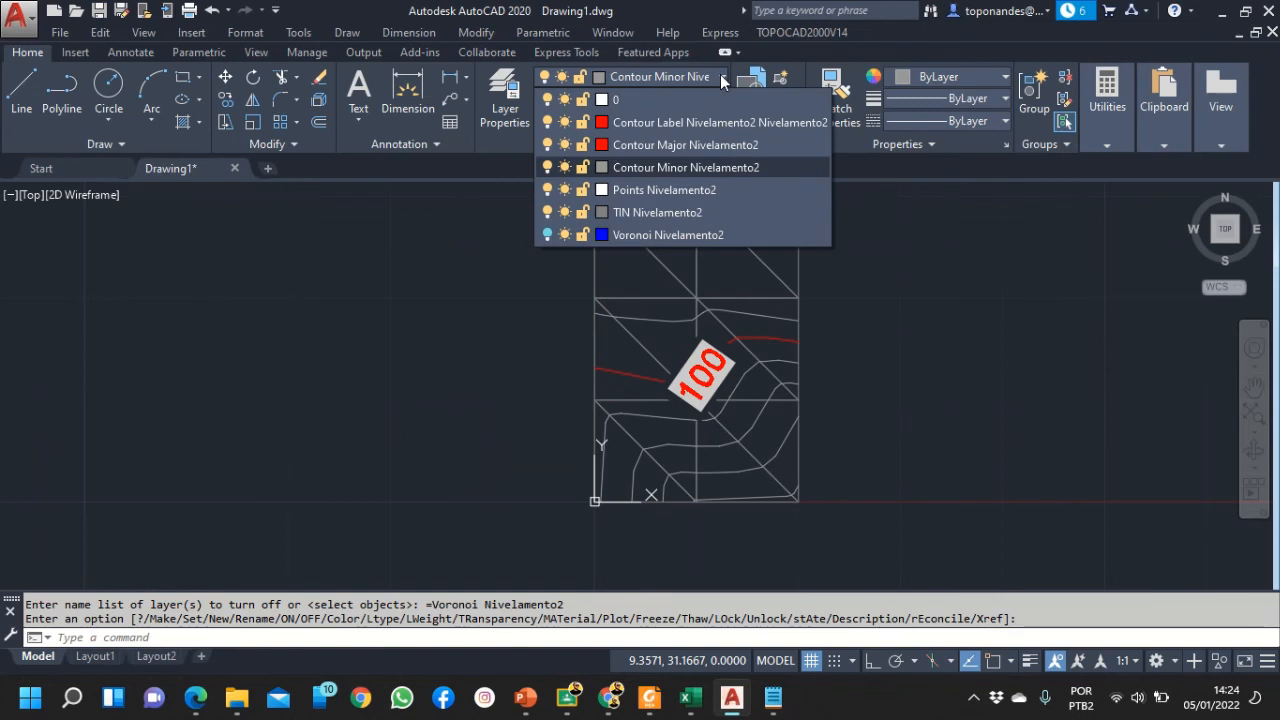
pyautogui.click(547, 213)
pyautogui.scroll(-2, 642, 309)
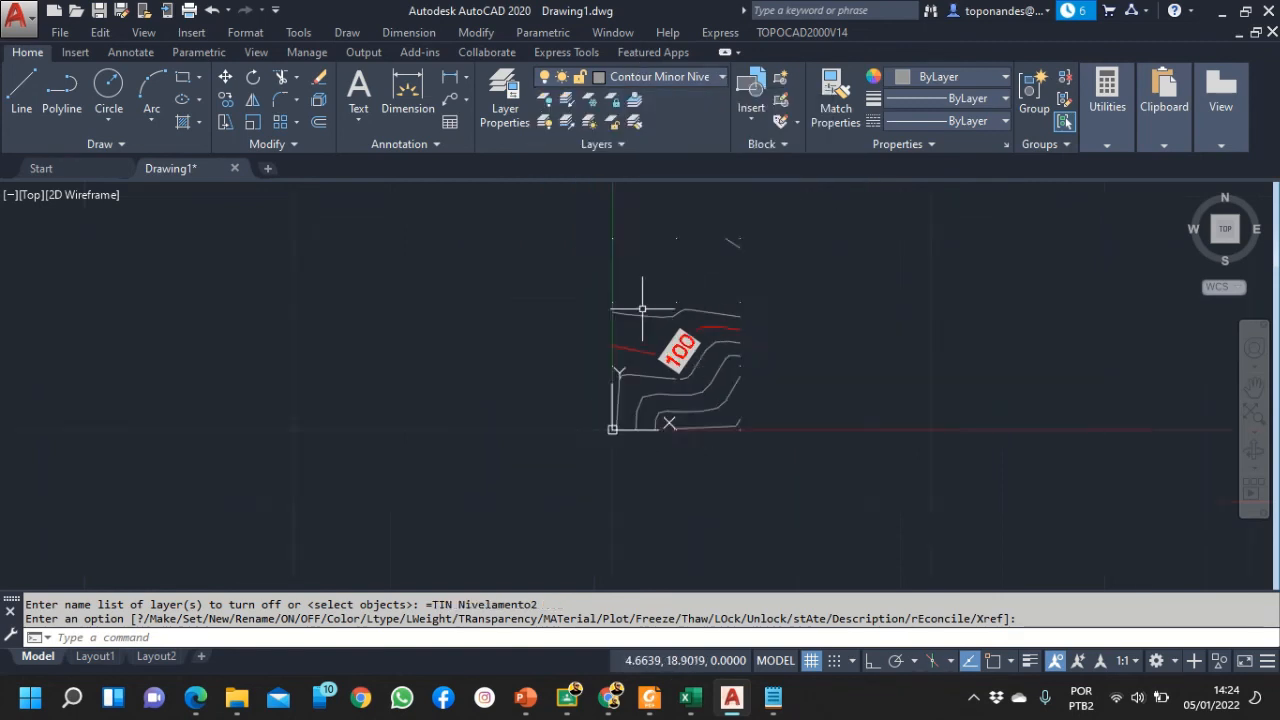
pyautogui.scroll(-1, 642, 309)
pyautogui.scroll(3, 749, 355)
pyautogui.scroll(-3, 604, 450)
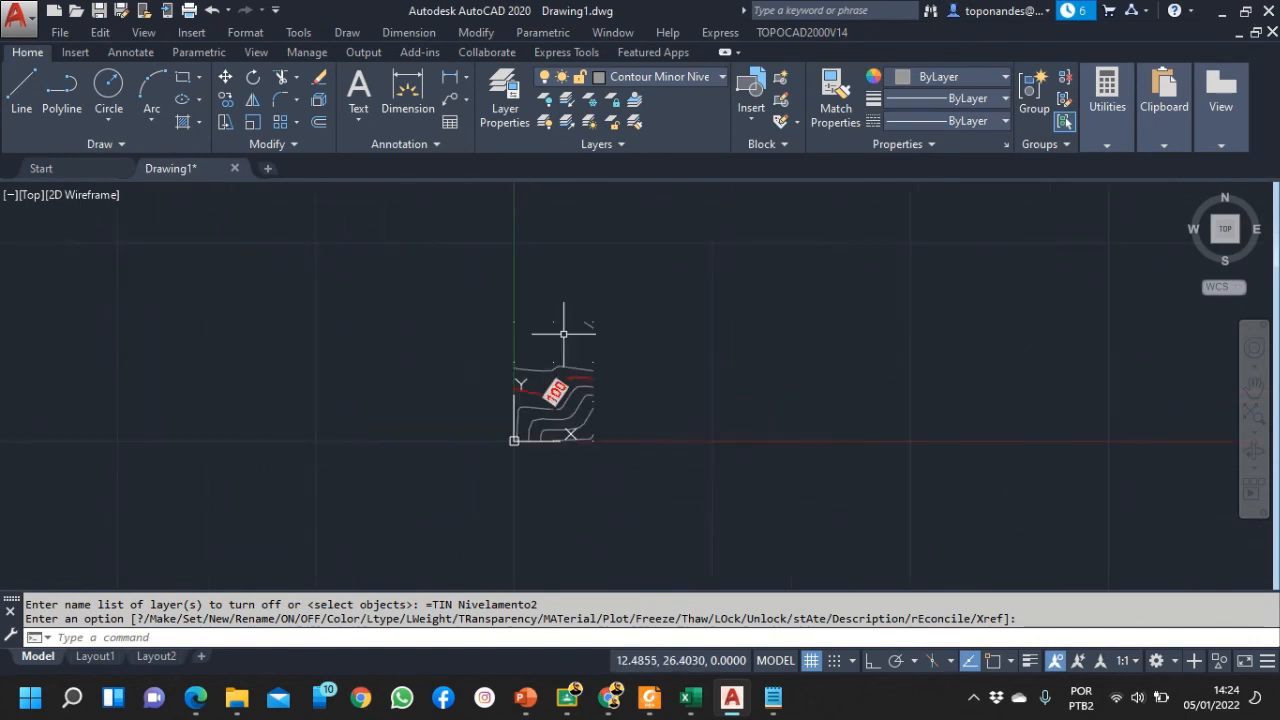
pyautogui.scroll(4, 563, 330)
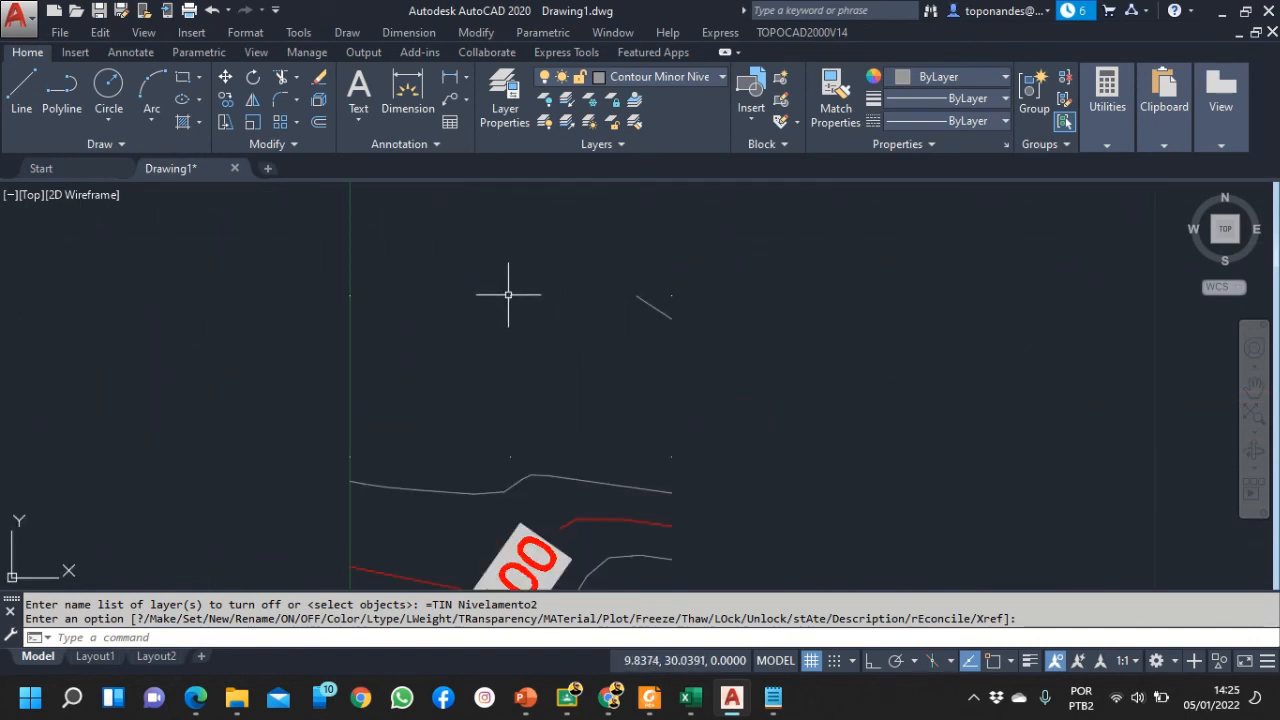
pyautogui.scroll(-3, 671, 284)
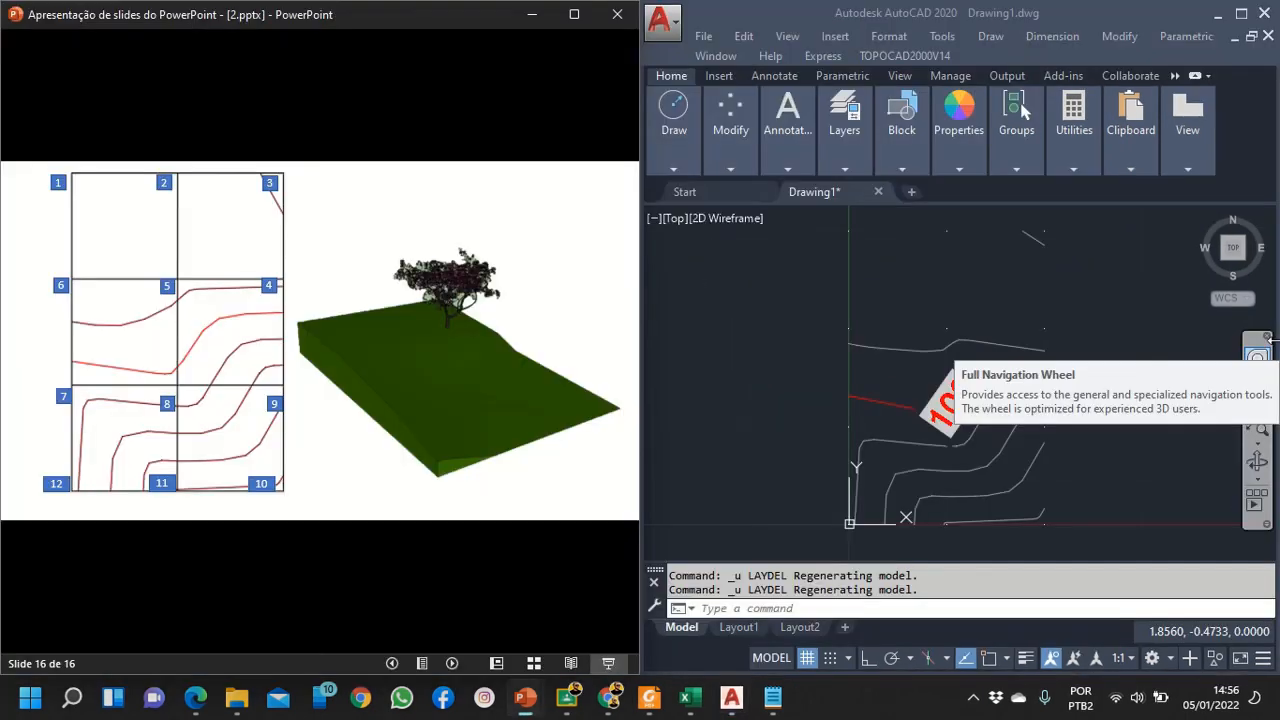